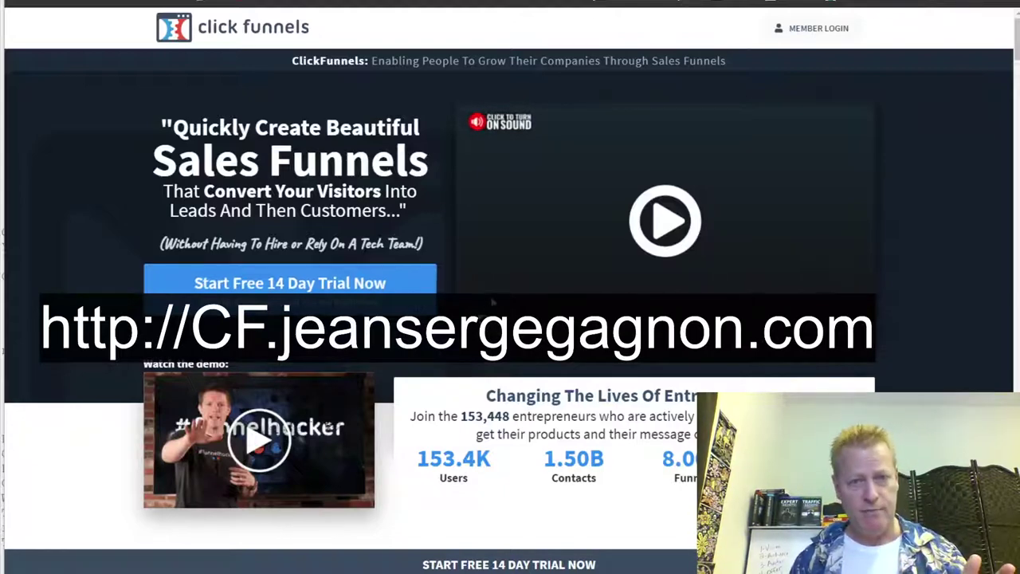
# Step: Examine the ClickFunnels homepage, including its funnel explanation, product features, demo videos and free 14-day trial offer
pyautogui.scroll(-4, 492, 302)
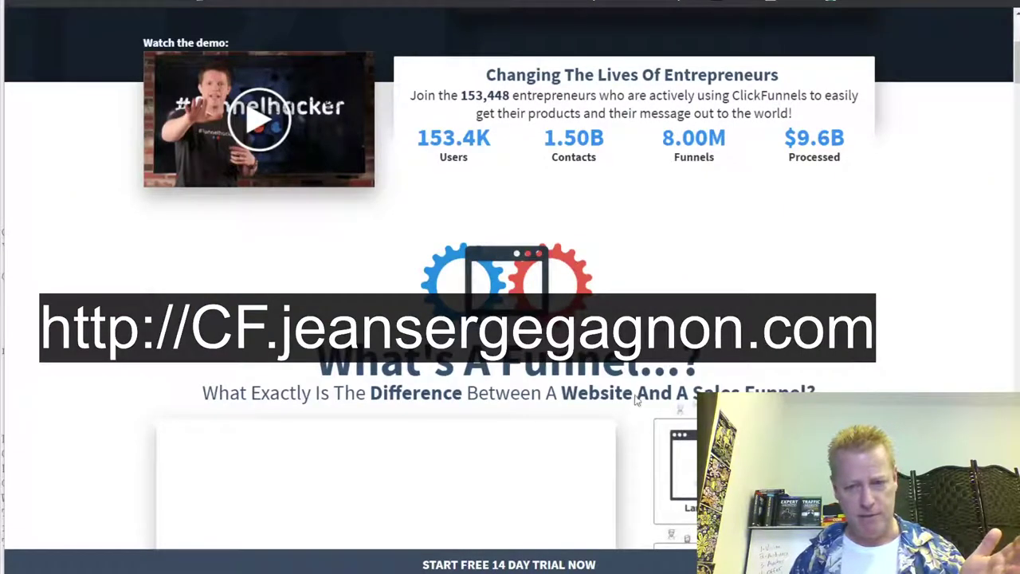
pyautogui.scroll(-8, 853, 378)
pyautogui.scroll(12, 801, 360)
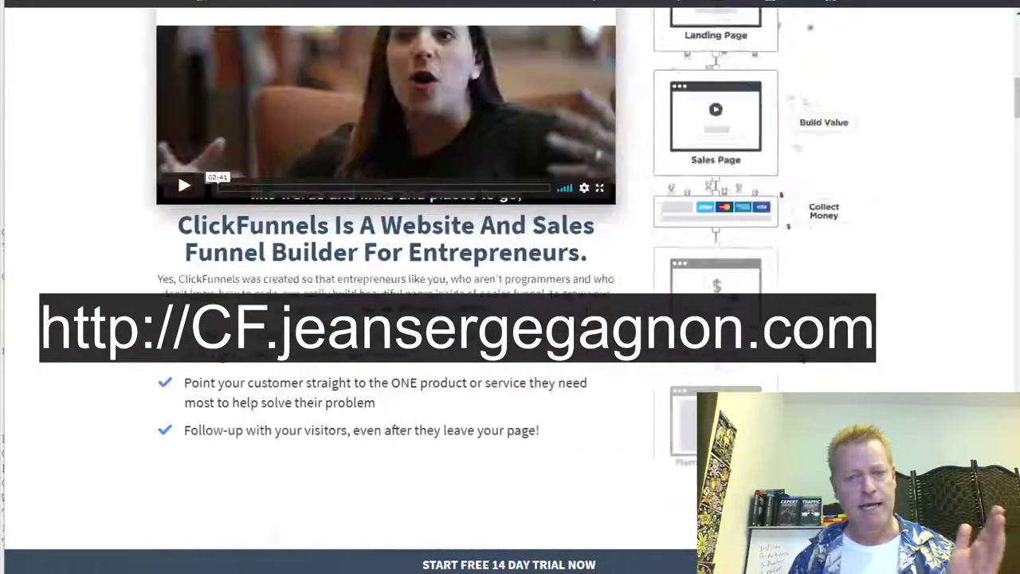
pyautogui.scroll(-12, 801, 361)
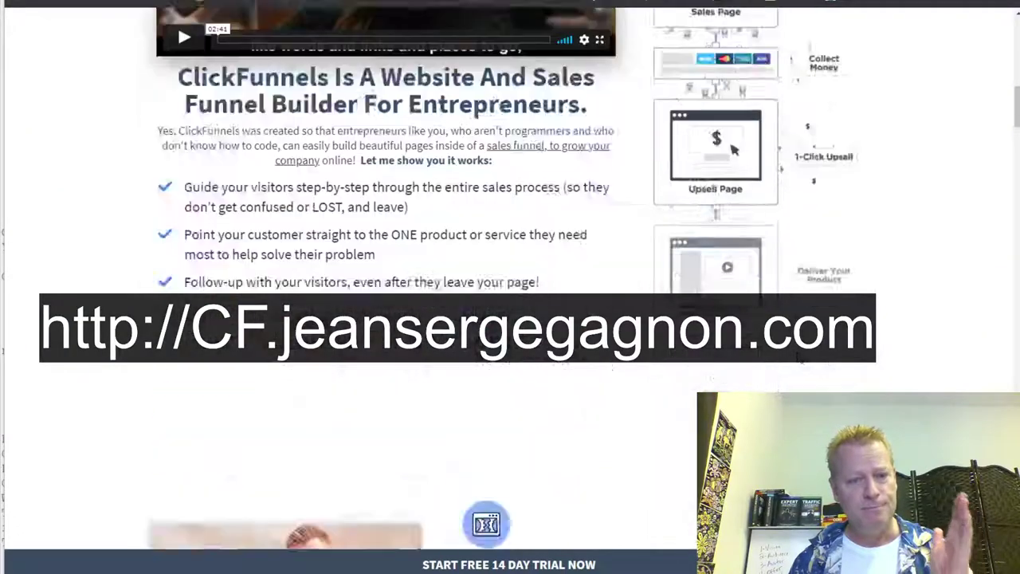
pyautogui.scroll(-12, 510, 279)
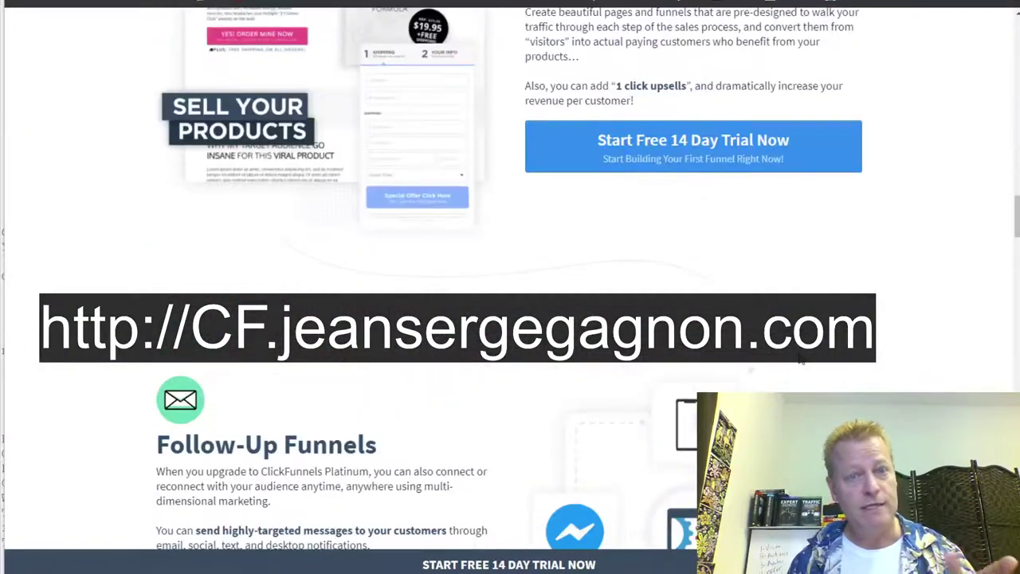
pyautogui.scroll(-10, 510, 279)
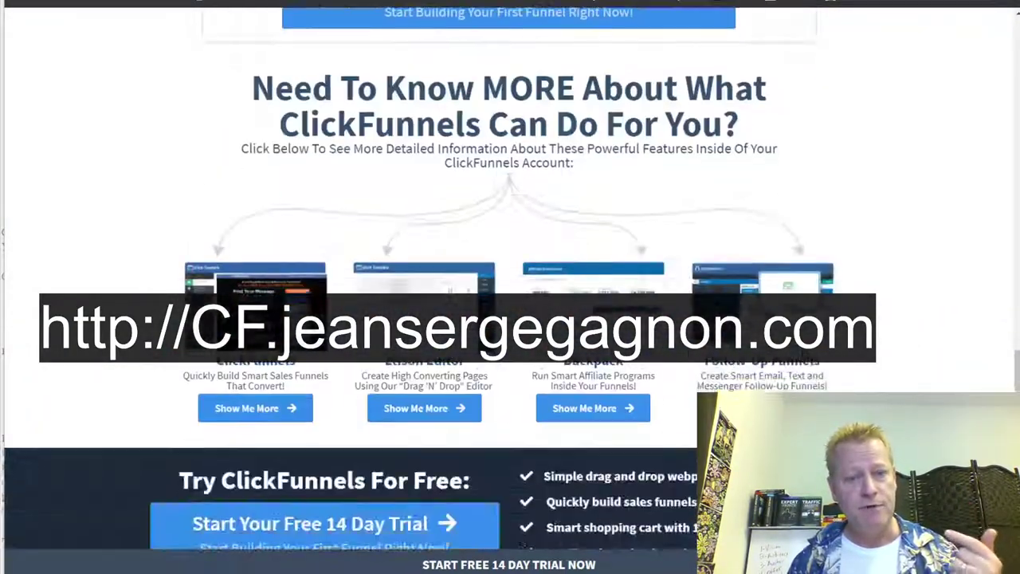
pyautogui.scroll(4, 510, 279)
pyautogui.scroll(5, 510, 279)
pyautogui.scroll(-4, 510, 279)
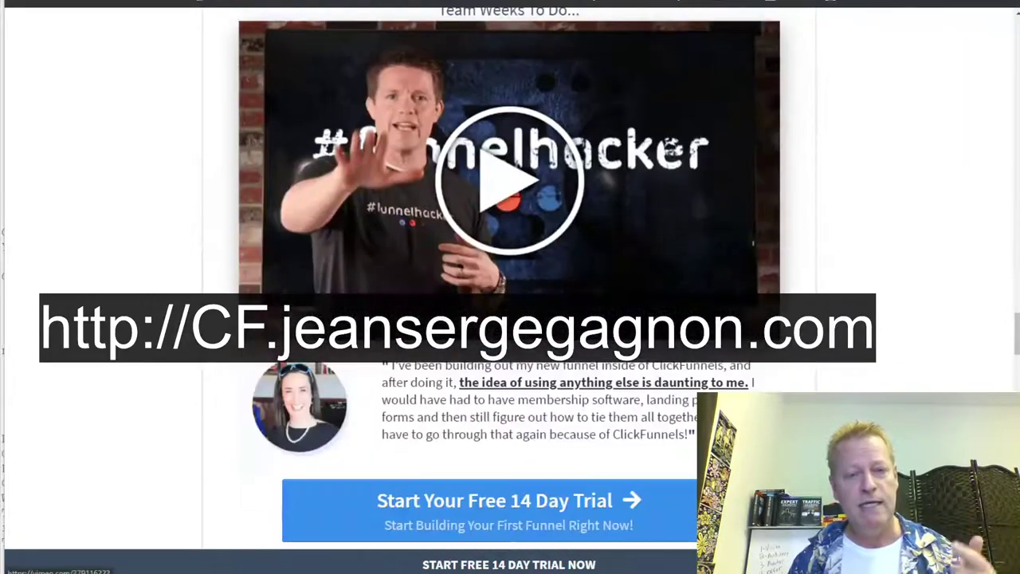
pyautogui.scroll(15, 510, 279)
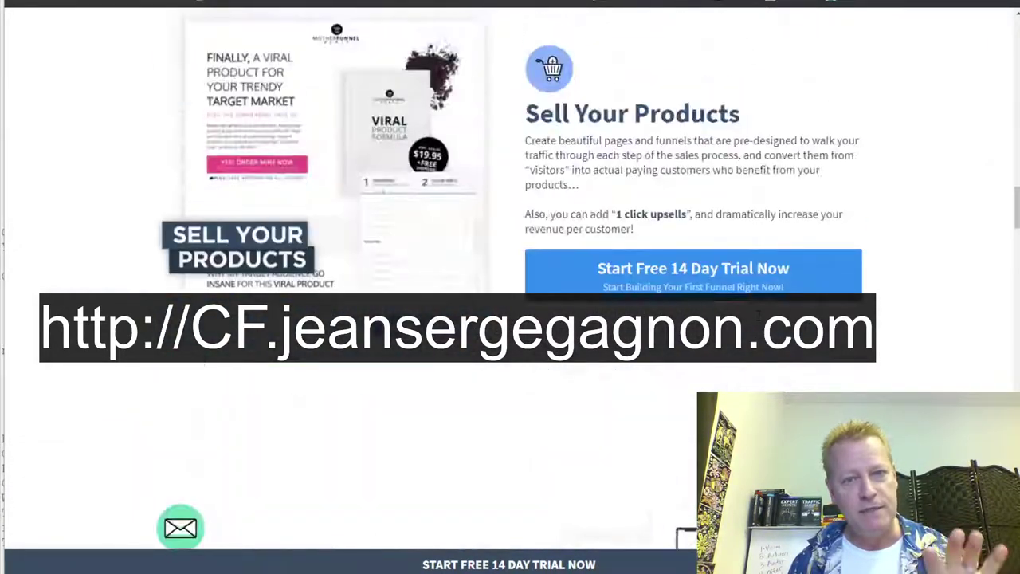
pyautogui.scroll(6, 510, 279)
pyautogui.scroll(-4, 510, 279)
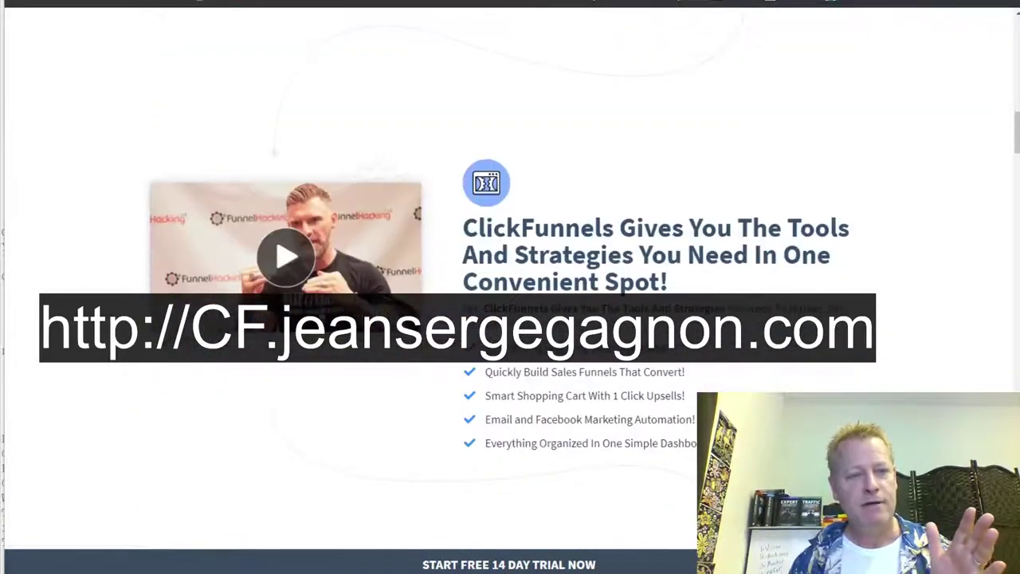
pyautogui.scroll(10, 600, 363)
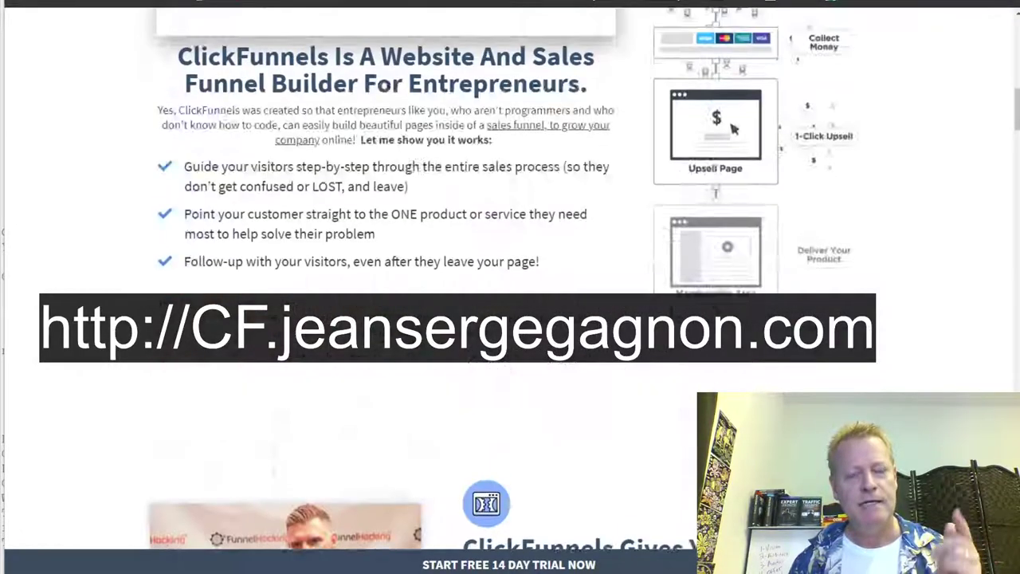
pyautogui.scroll(1, 600, 362)
pyautogui.scroll(-4, 281, 277)
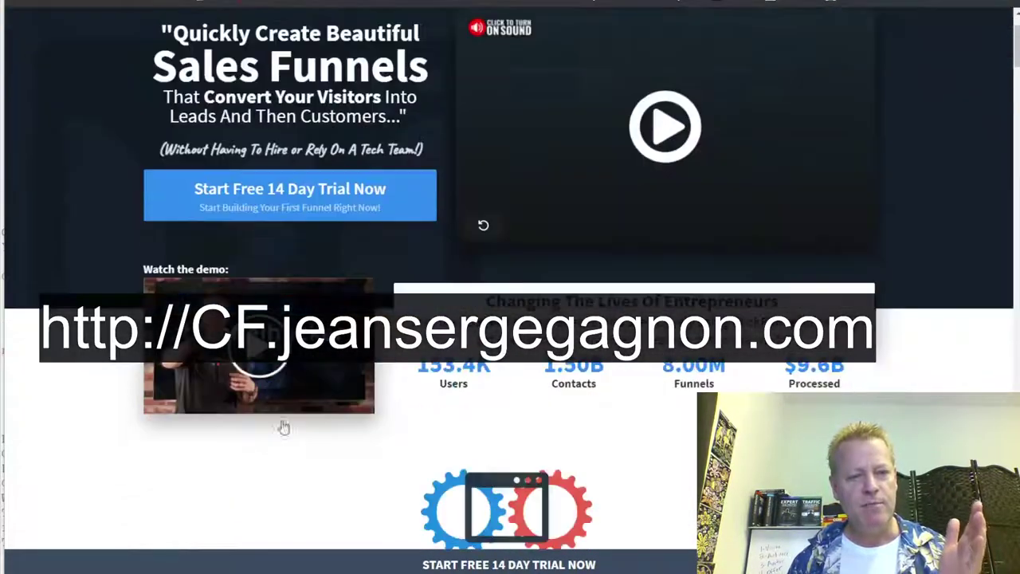
pyautogui.scroll(-15, 308, 282)
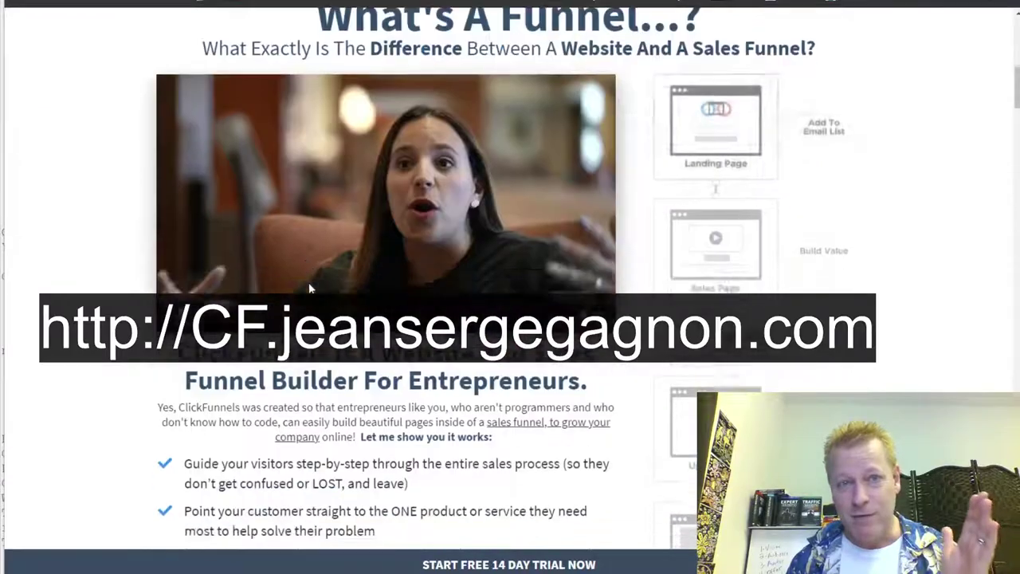
pyautogui.scroll(5, 311, 289)
pyautogui.scroll(8, 311, 289)
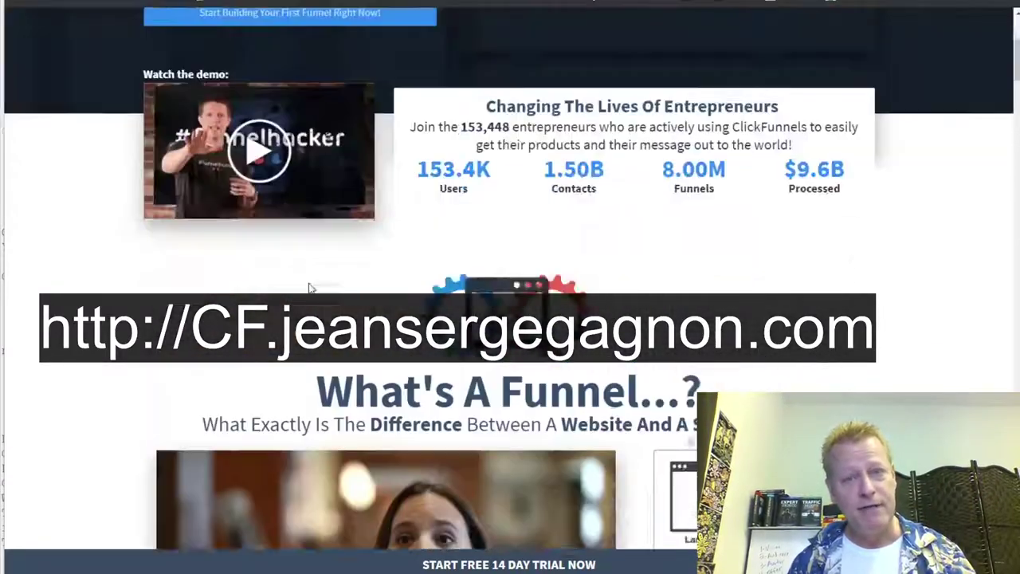
pyautogui.scroll(-3, 306, 292)
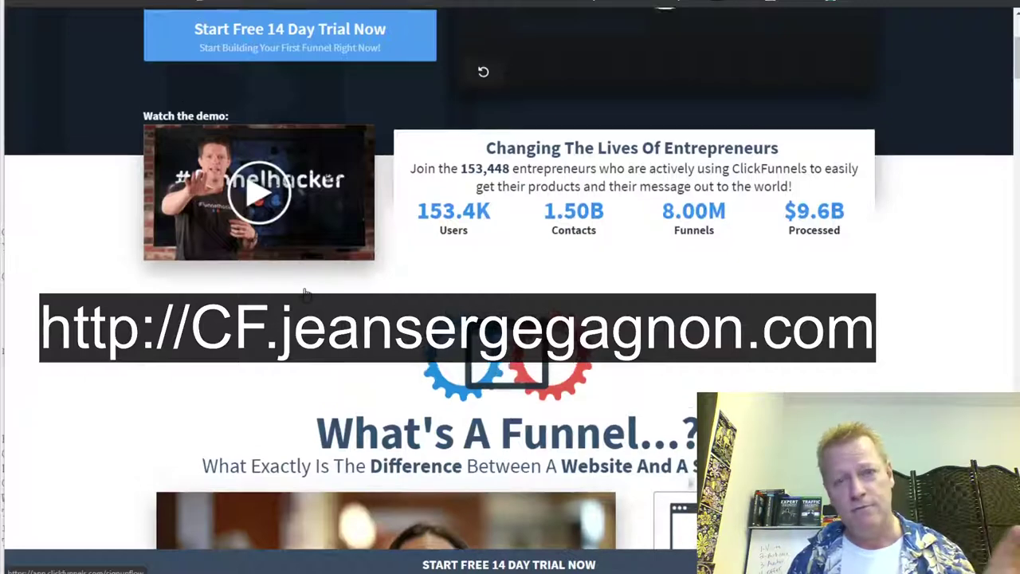
pyautogui.scroll(2, 305, 293)
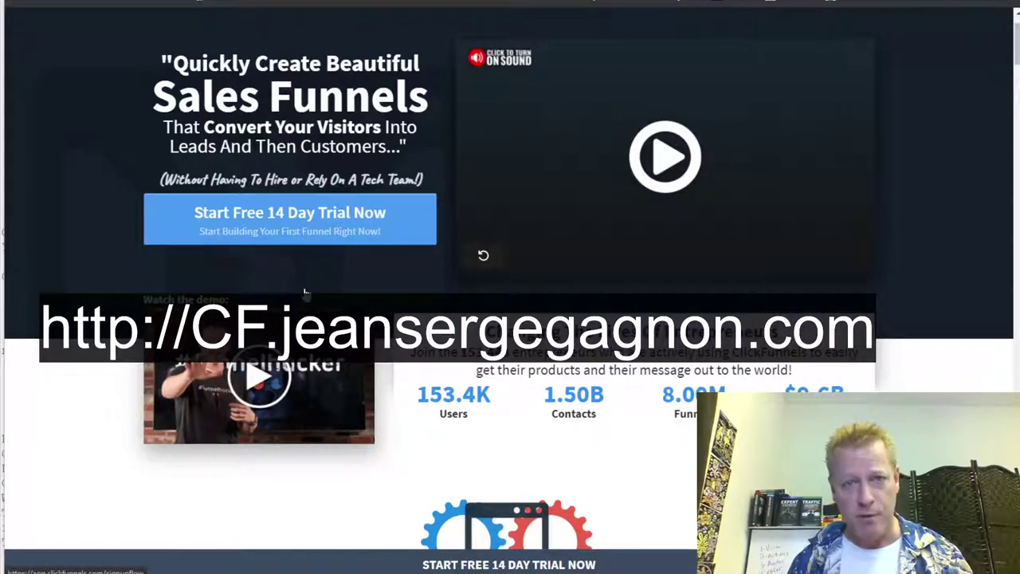
pyautogui.scroll(-3, 306, 292)
pyautogui.scroll(4, 359, 160)
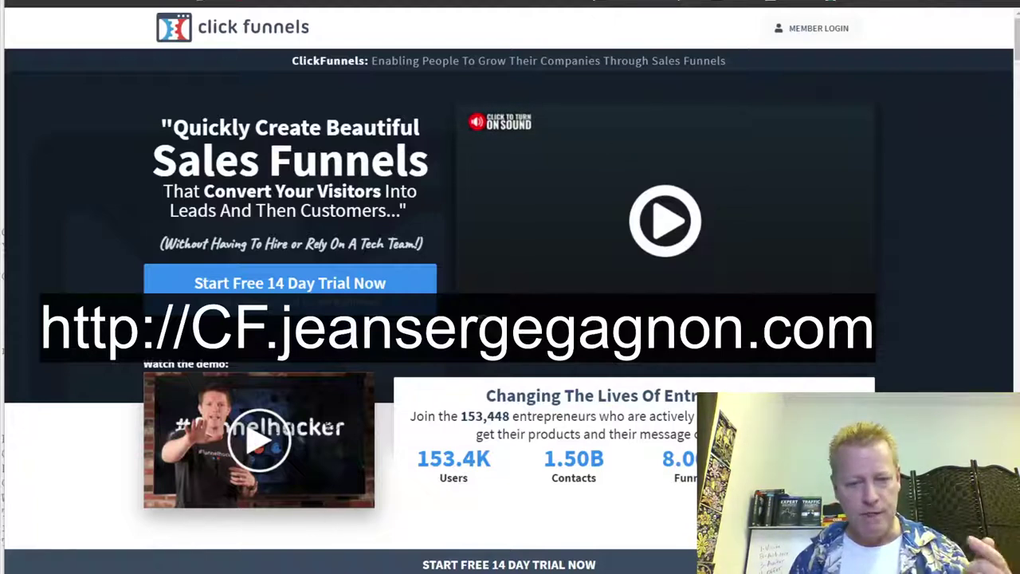
# Step: Switch to the Click eCourse browser window and view the LinkedIn Connection Growth Secrets course page
pyautogui.moveTo(301, 568)
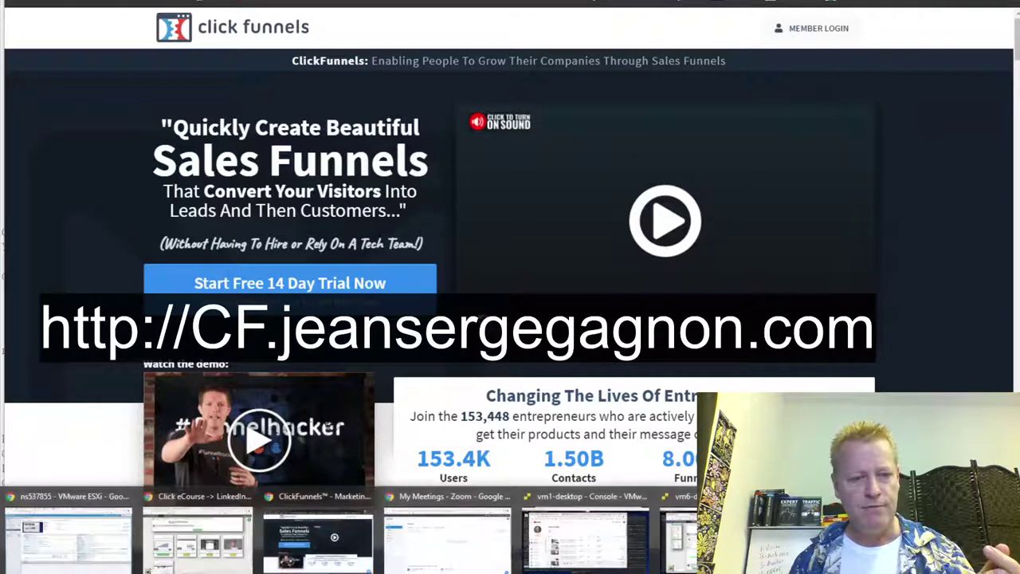
pyautogui.click(301, 568)
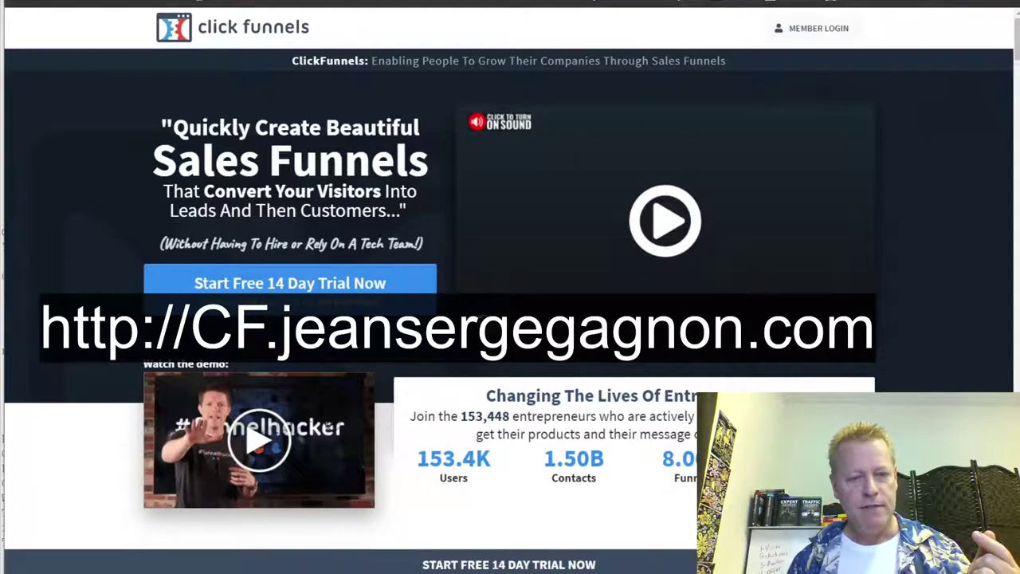
pyautogui.moveTo(301, 569)
pyautogui.click(199, 550)
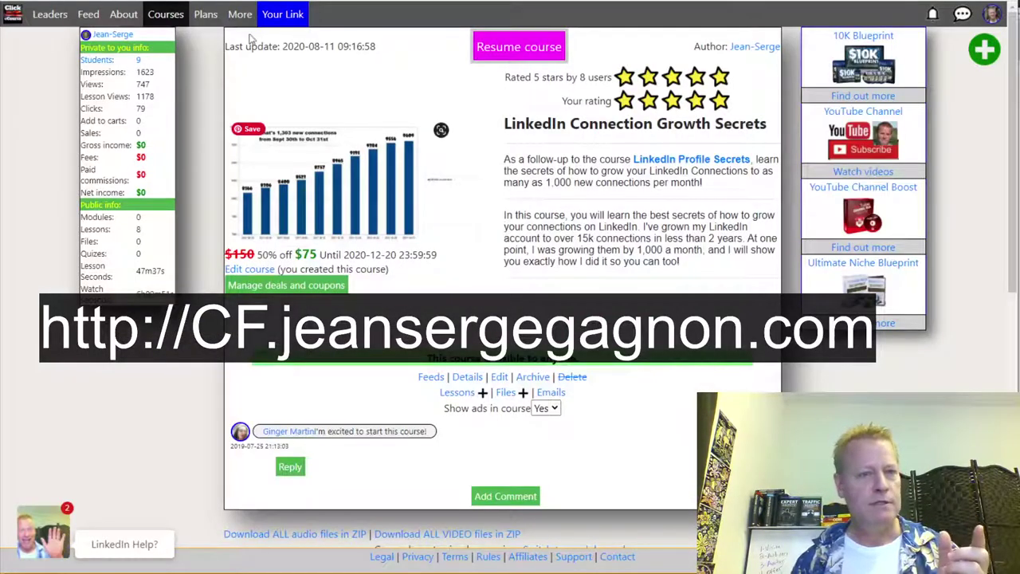
pyautogui.click(164, 17)
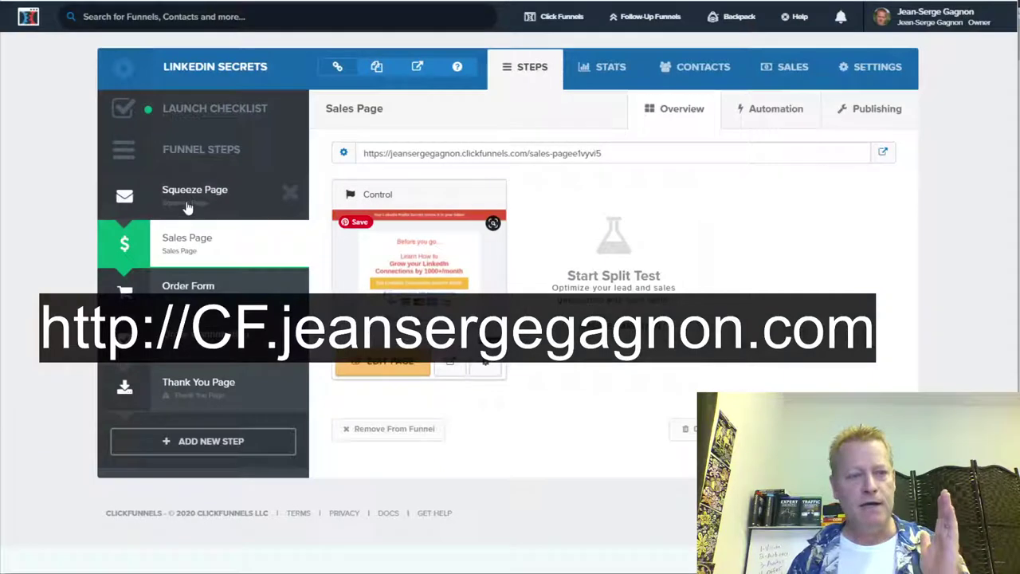
# Step: Preview the LinkedIn Secrets funnel's Squeeze Page and look through the LinkedIn Profile Secrets course's description and lessons
pyautogui.click(293, 288)
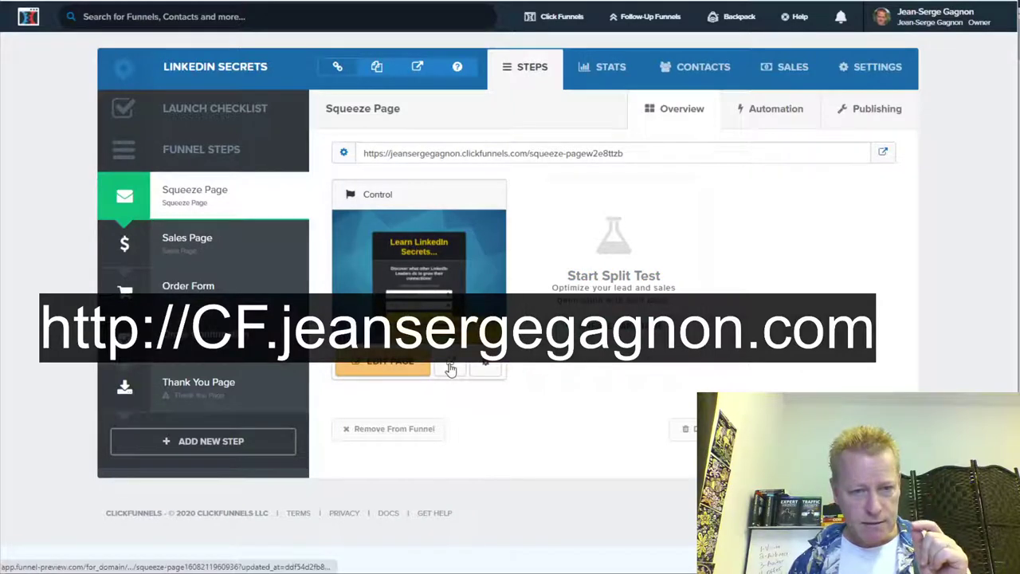
pyautogui.click(451, 368)
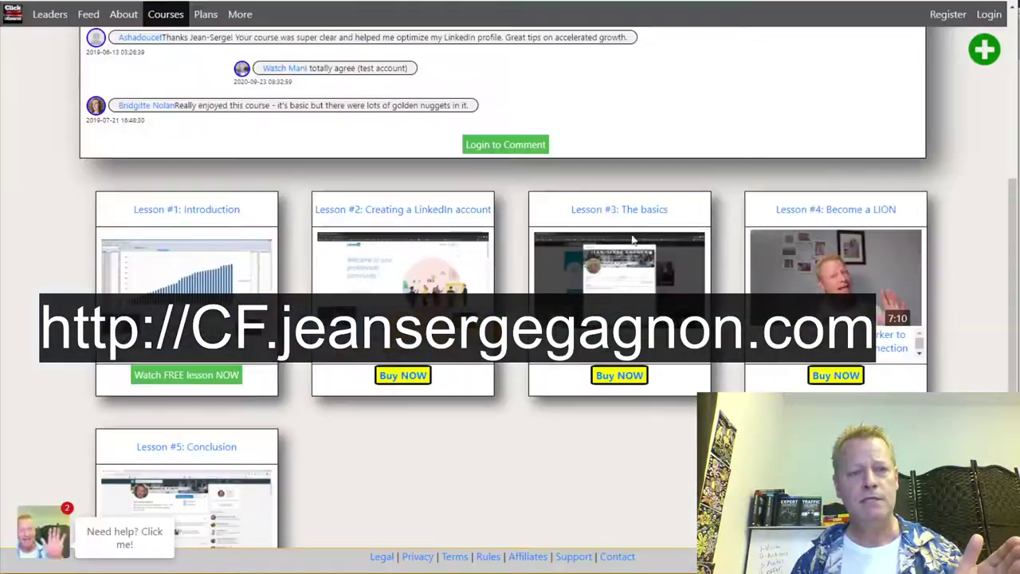
pyautogui.scroll(3, 405, 293)
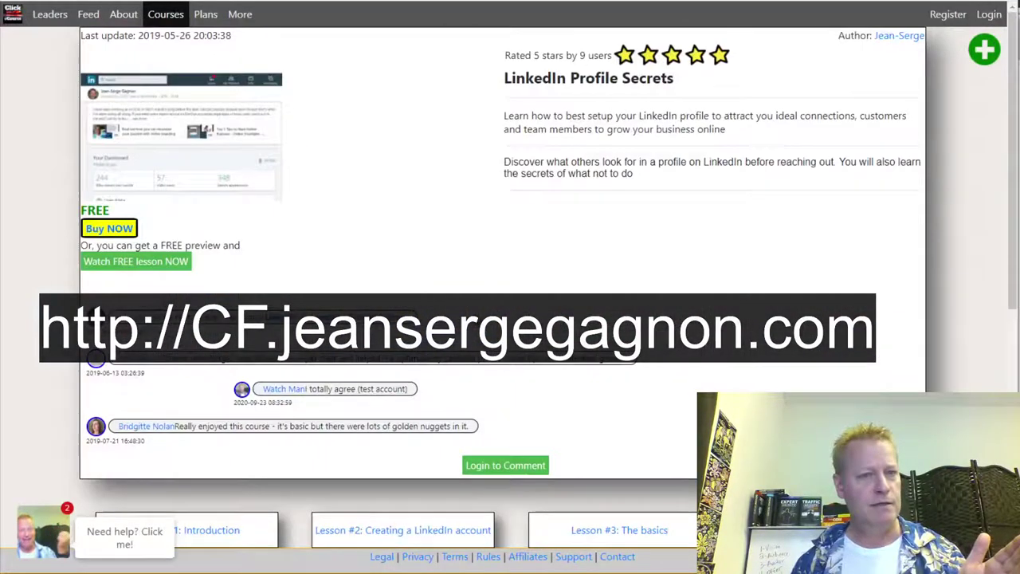
pyautogui.scroll(-5, 516, 112)
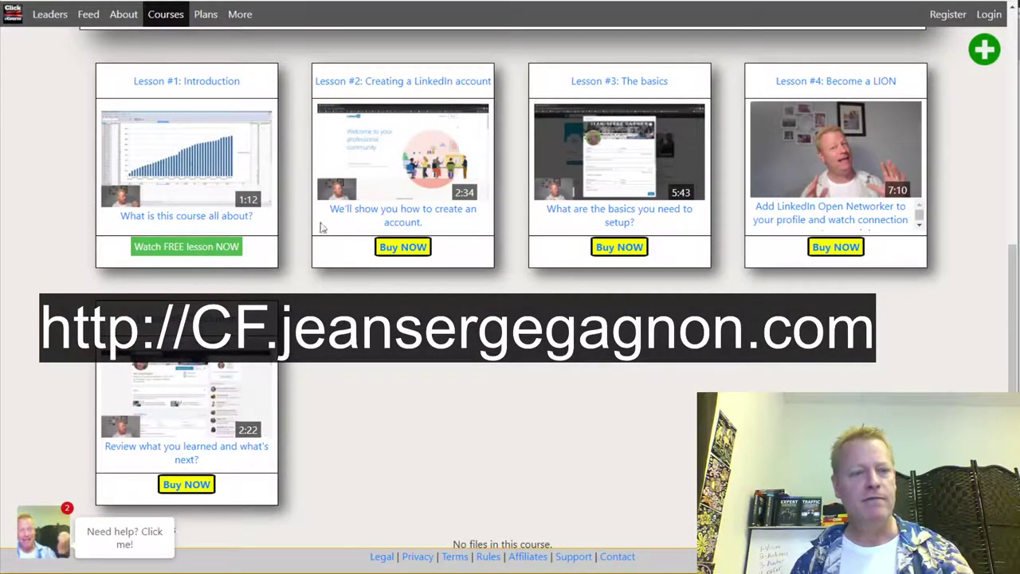
pyautogui.scroll(4, 406, 226)
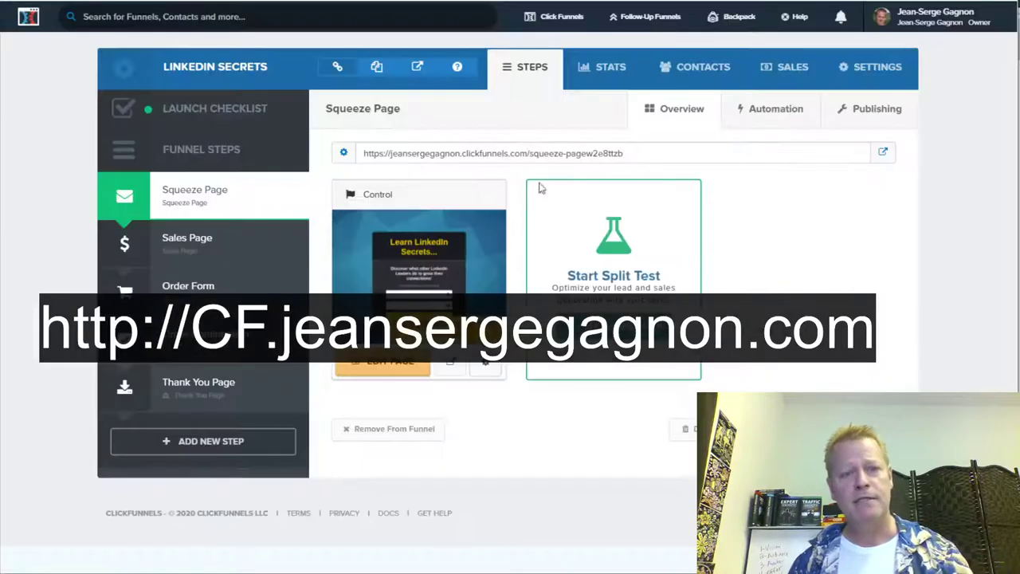
# Step: Open the funnel's Sales Page step and check the discounted price on the LinkedIn Connection Growth Secrets course page
pyautogui.click(221, 248)
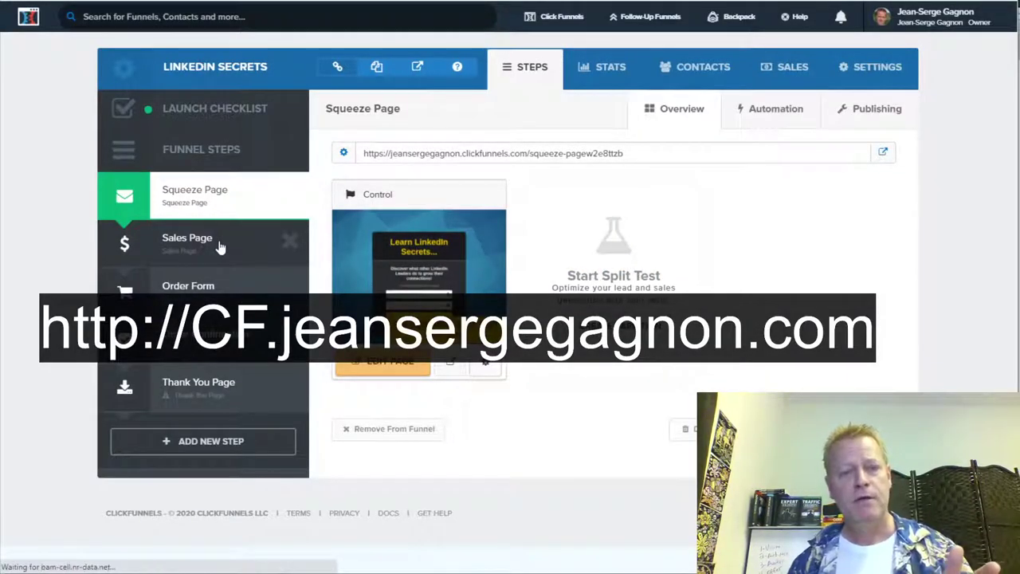
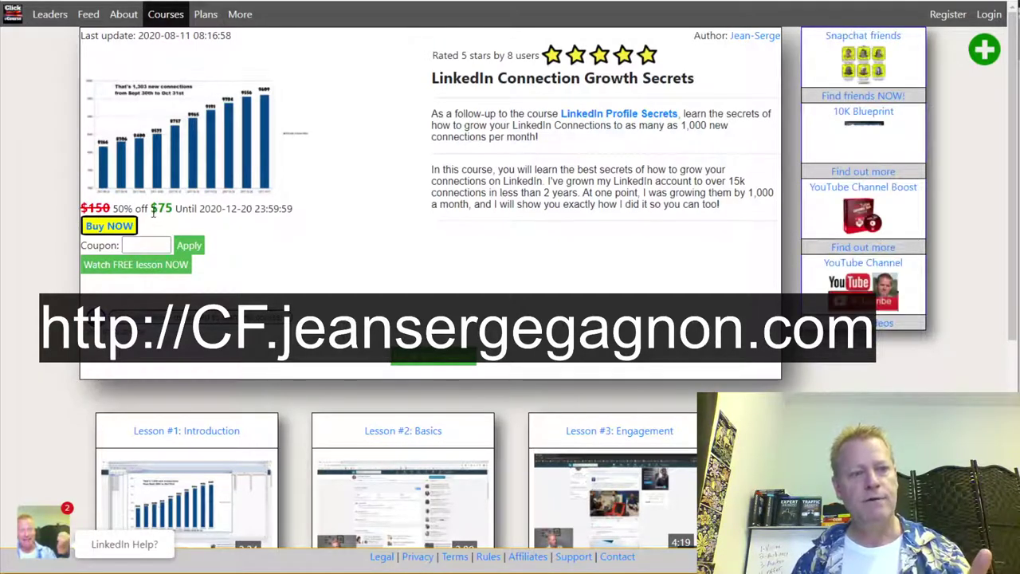
pyautogui.moveTo(150, 208); pyautogui.dragTo(169, 211)
pyautogui.click(547, 196)
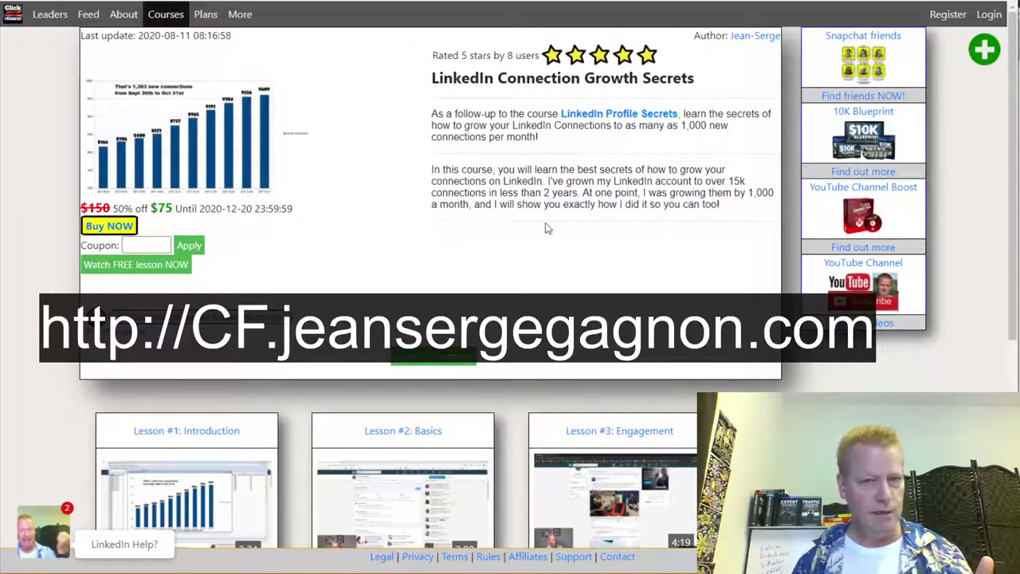
# Step: Log in to the course site with the prefilled account credentials
pyautogui.click(989, 14)
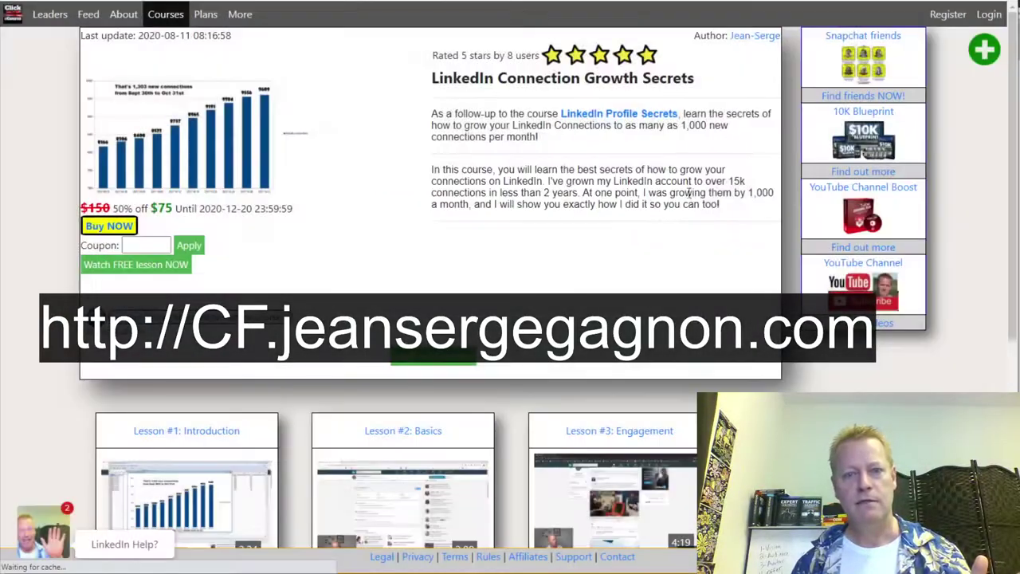
pyautogui.click(988, 14)
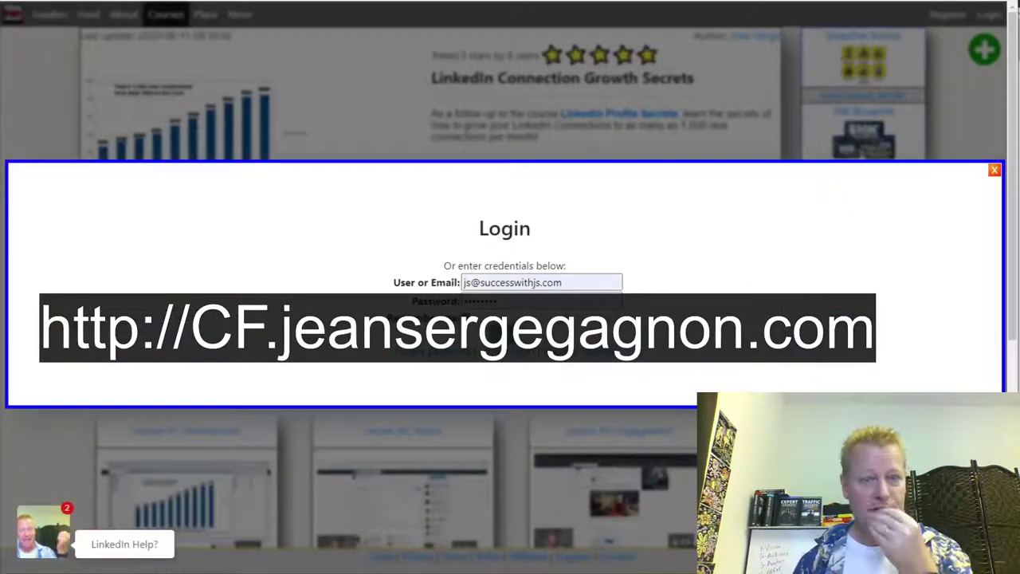
pyautogui.click(510, 246)
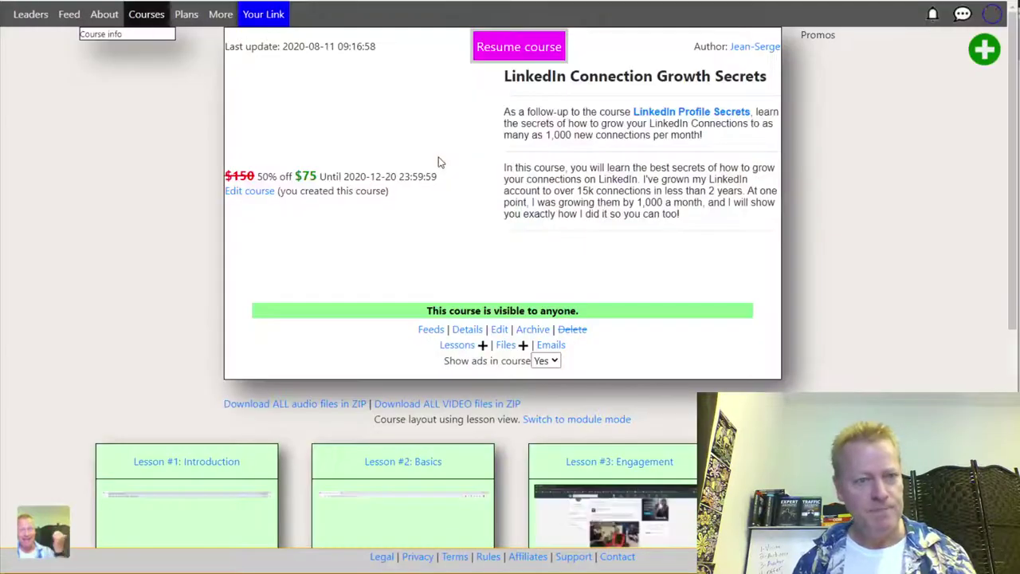
# Step: Create a coupon named cfdeal1 with a price of 24 for the LinkedIn Connection Growth Secrets course and close the deals and coupons window
pyautogui.scroll(-1, 490, 345)
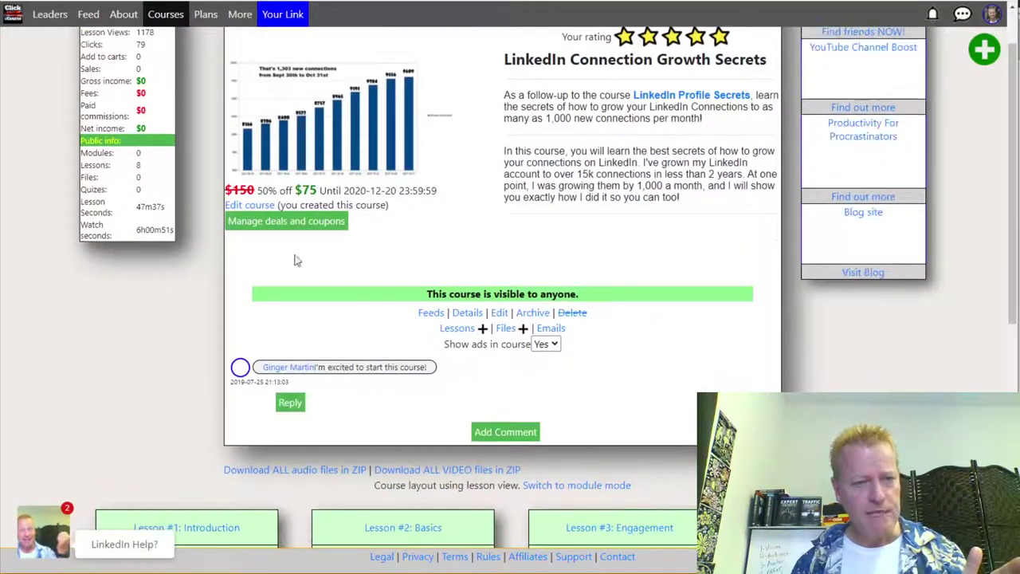
pyautogui.click(434, 221)
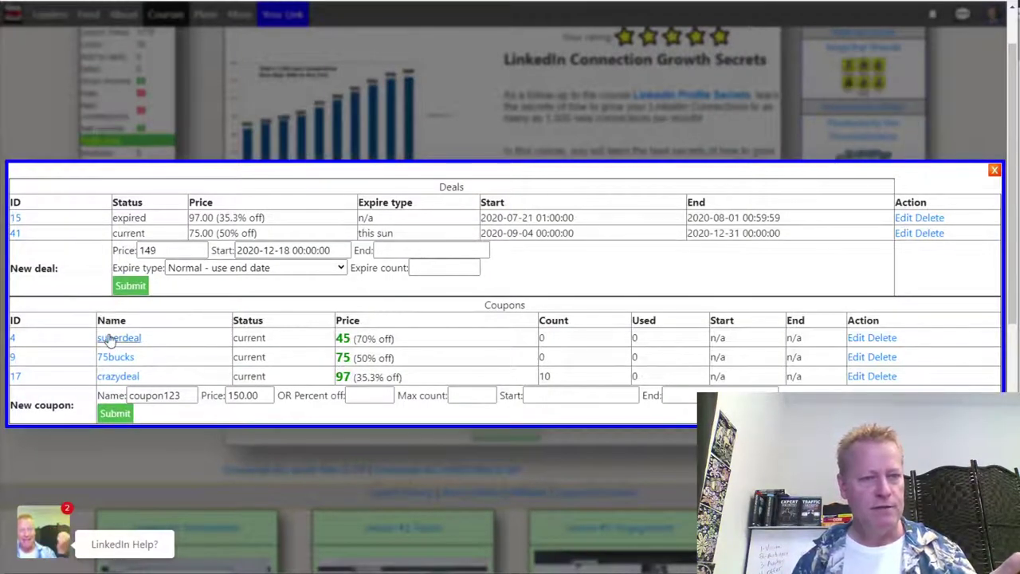
pyautogui.doubleClick(157, 401)
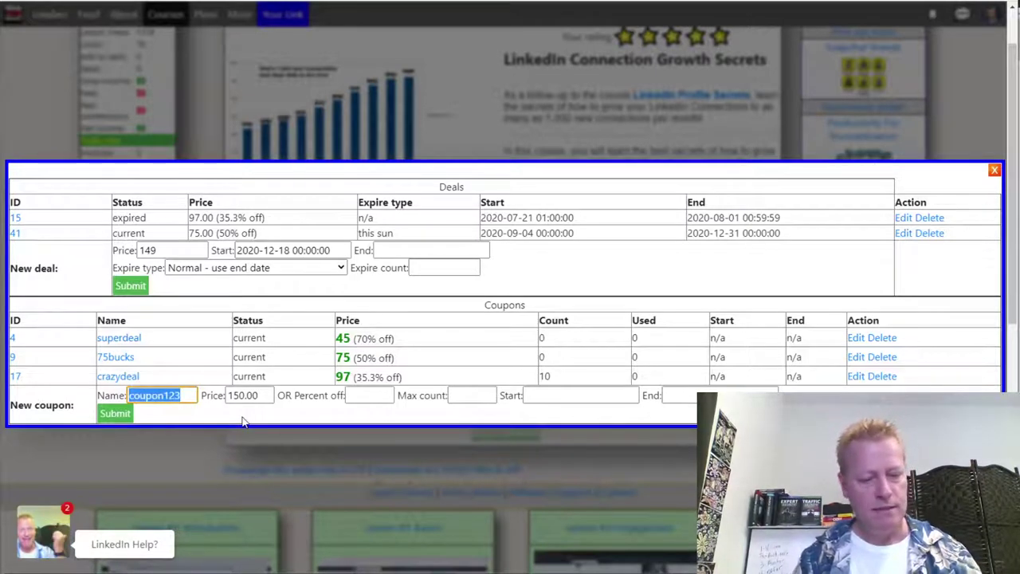
pyautogui.write('cfdeal1')
pyautogui.moveTo(259, 395); pyautogui.dragTo(200, 409)
pyautogui.write('2')
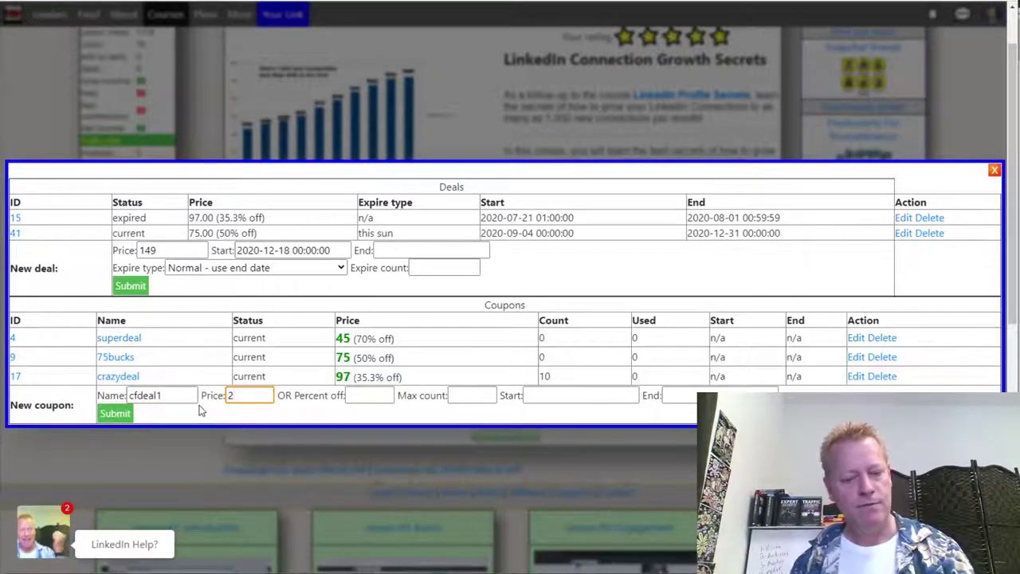
pyautogui.click(379, 389)
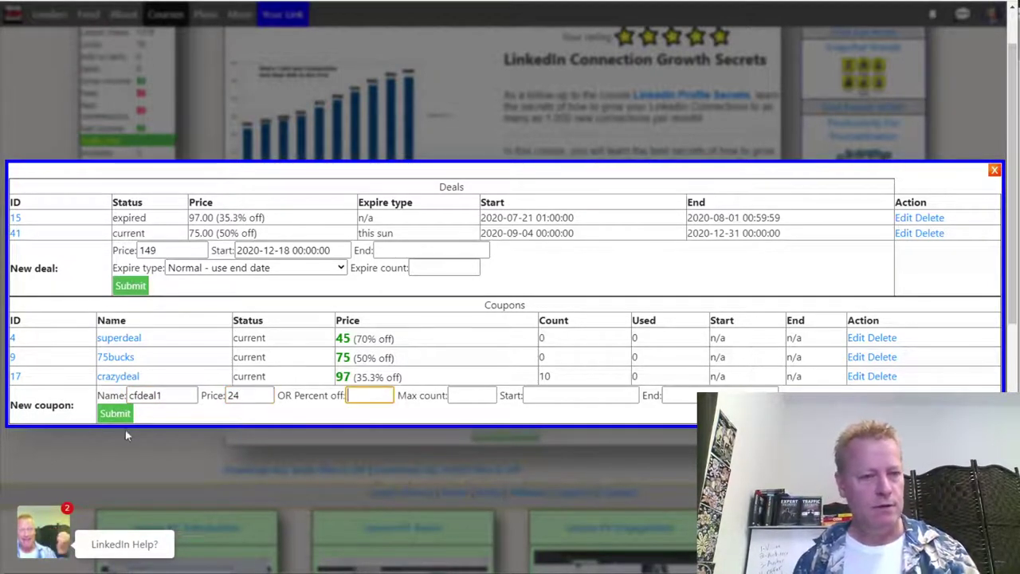
pyautogui.click(126, 413)
pyautogui.click(505, 299)
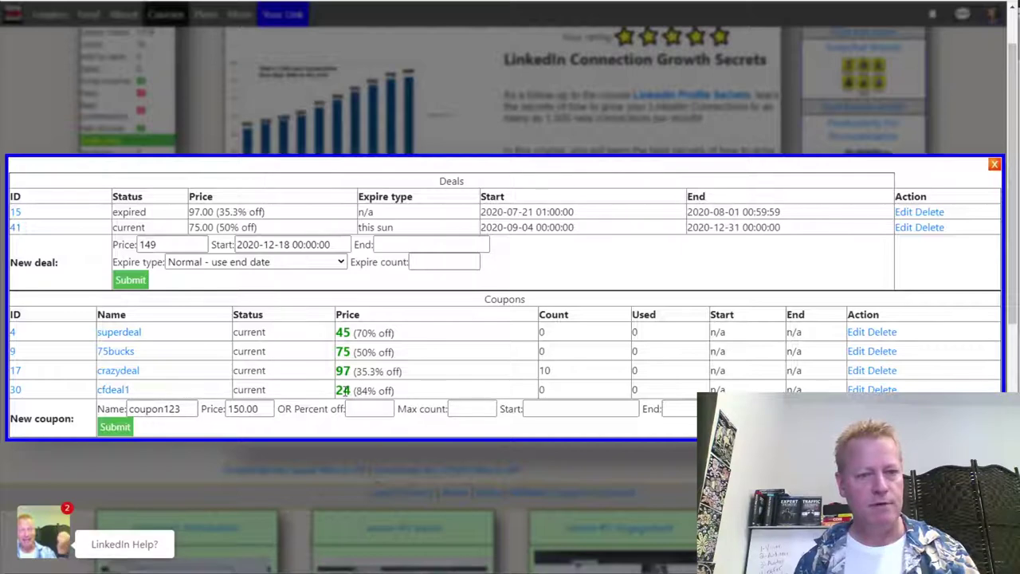
pyautogui.click(408, 390)
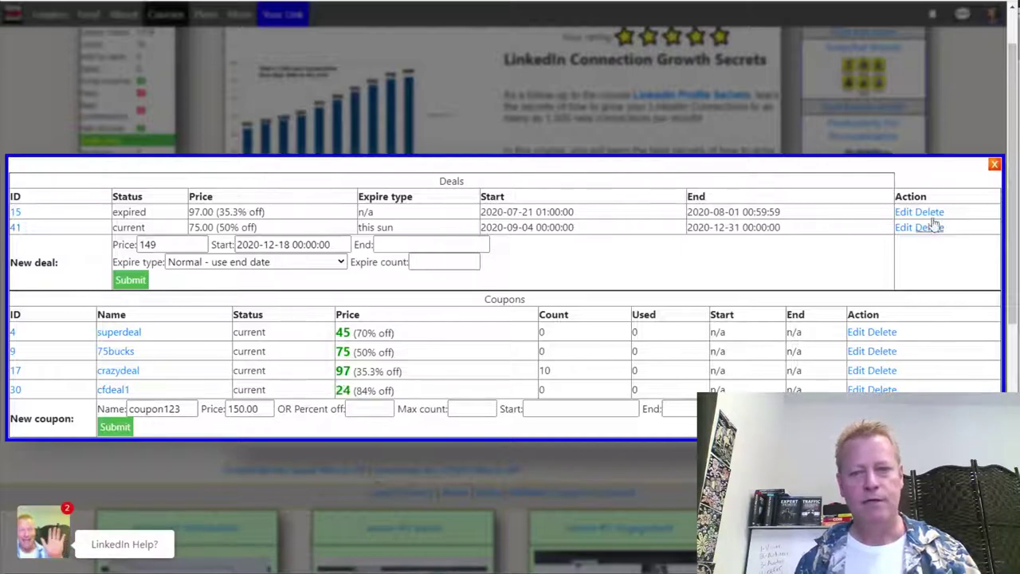
pyautogui.click(995, 166)
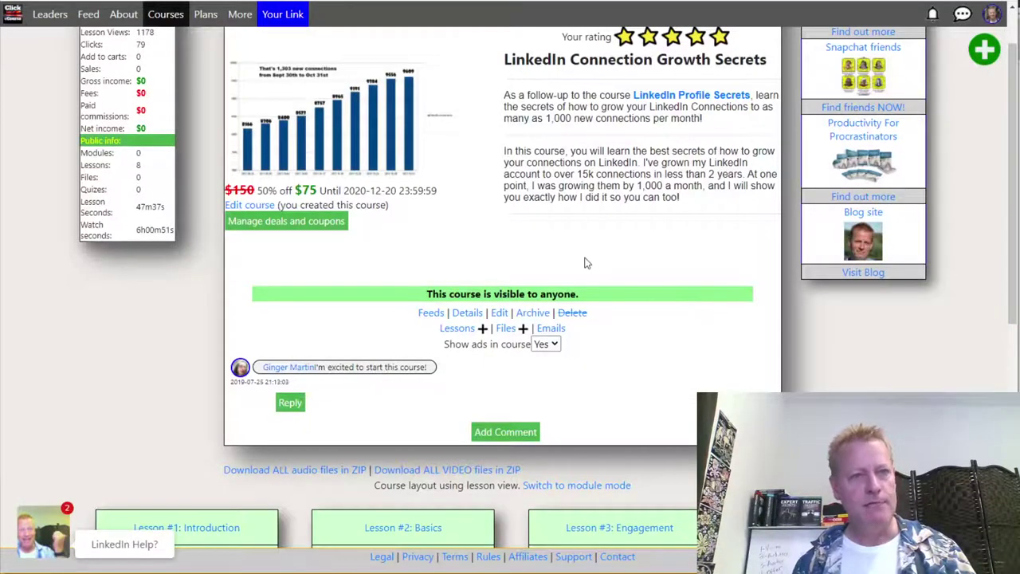
# Step: Switch back to ClickFunnels, open the LinkedIn Secrets funnel's Order Form step and look through its first order form templates
pyautogui.click(492, 310)
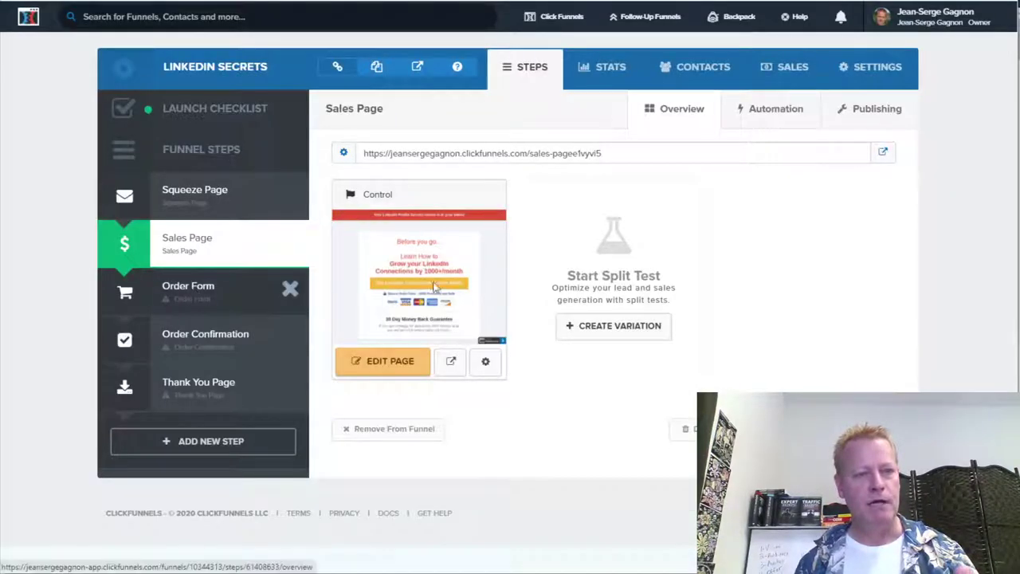
pyautogui.click(216, 295)
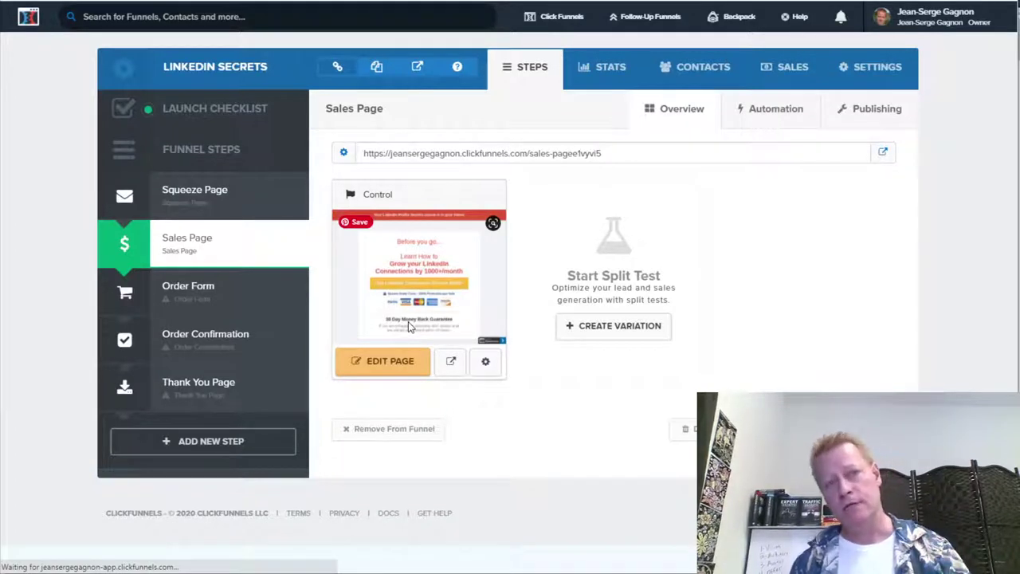
pyautogui.click(210, 300)
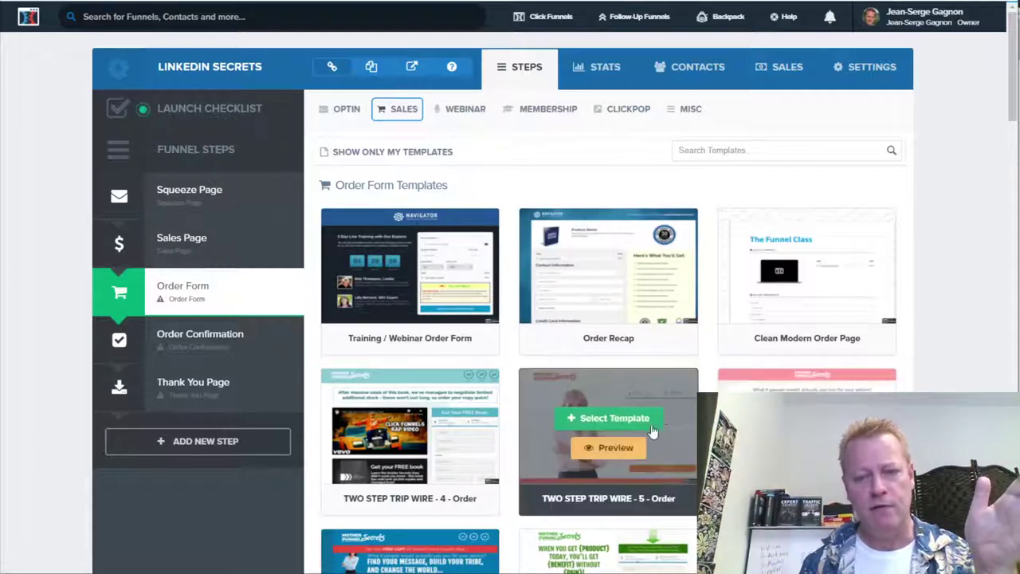
pyautogui.scroll(-3, 570, 406)
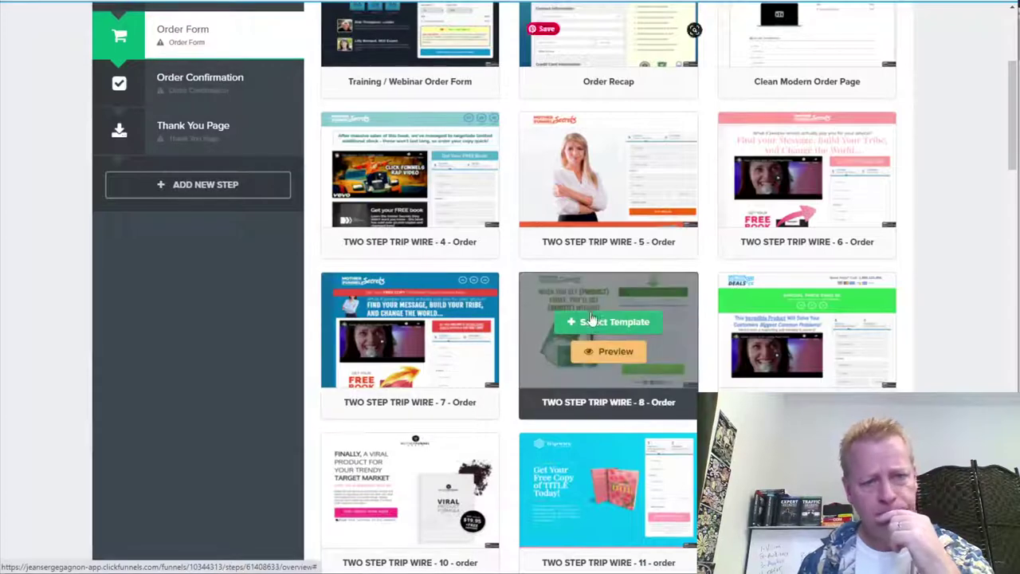
pyautogui.scroll(-3, 904, 357)
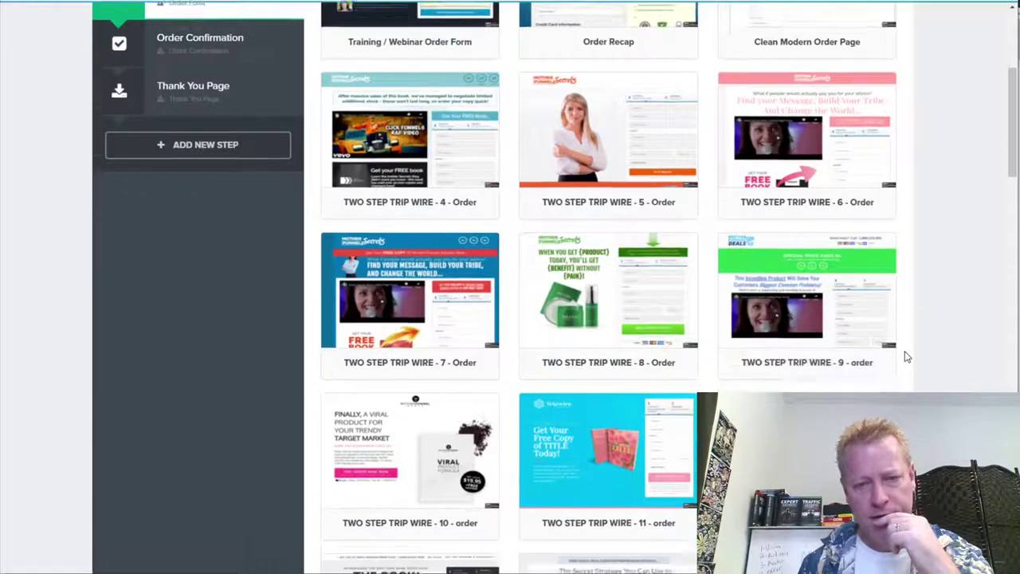
# Step: Preview the TWO STEP TRIP WIRE - 11 order template in full, close it and look further down the template list
pyautogui.click(606, 386)
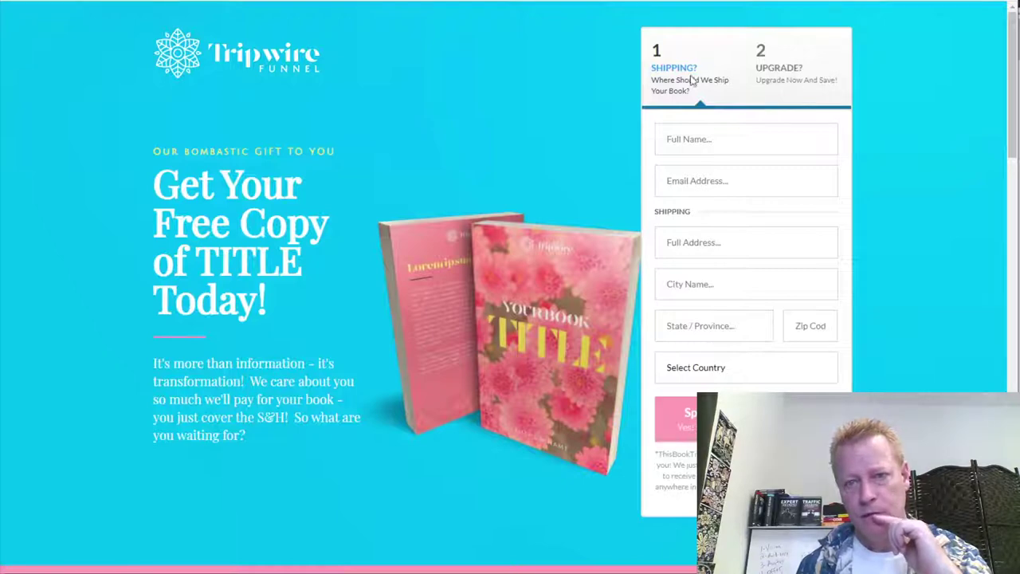
pyautogui.scroll(-10, 733, 276)
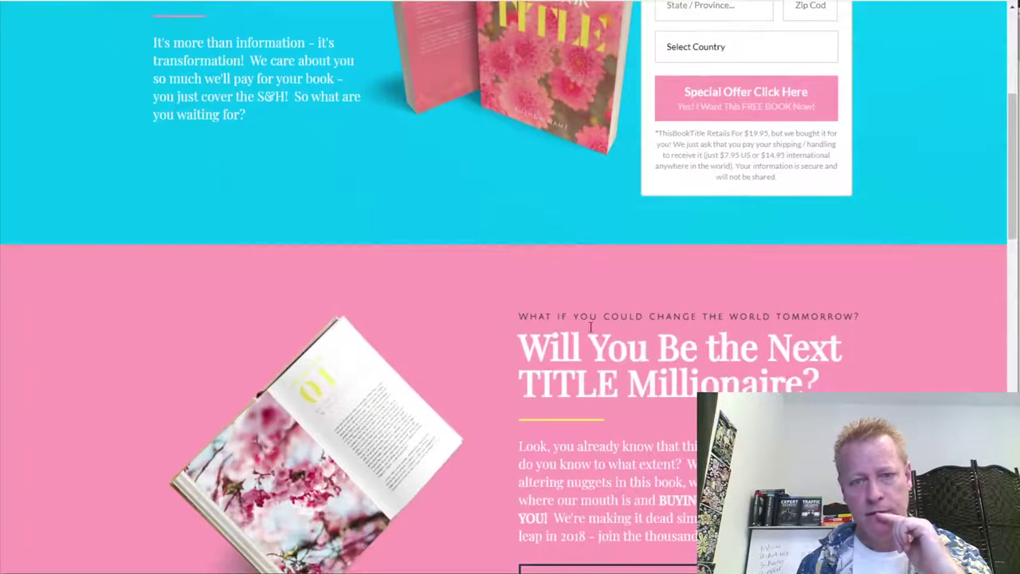
pyautogui.scroll(-3, 576, 326)
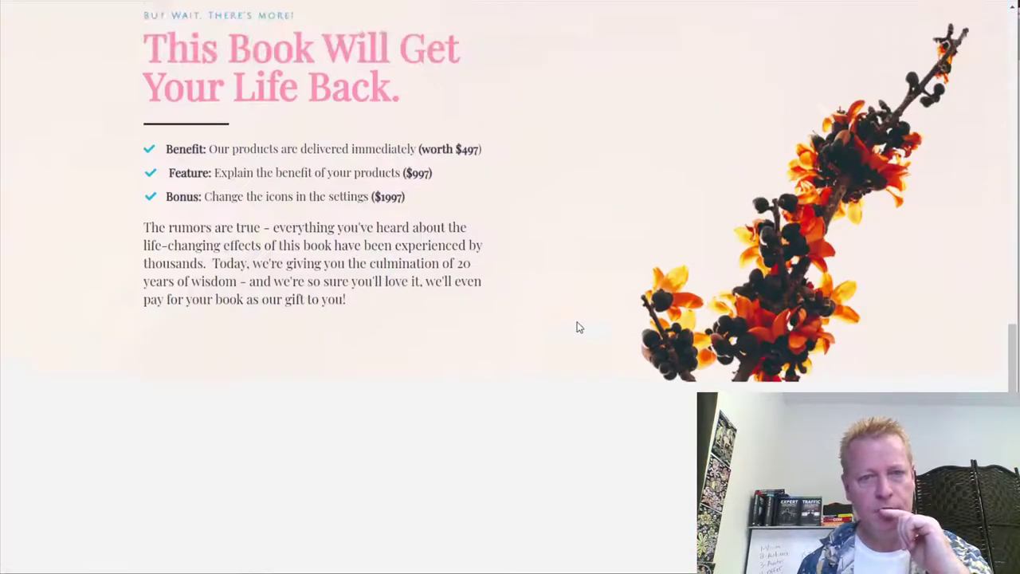
pyautogui.scroll(10, 576, 326)
pyautogui.hotkey('ctrl', 'w')
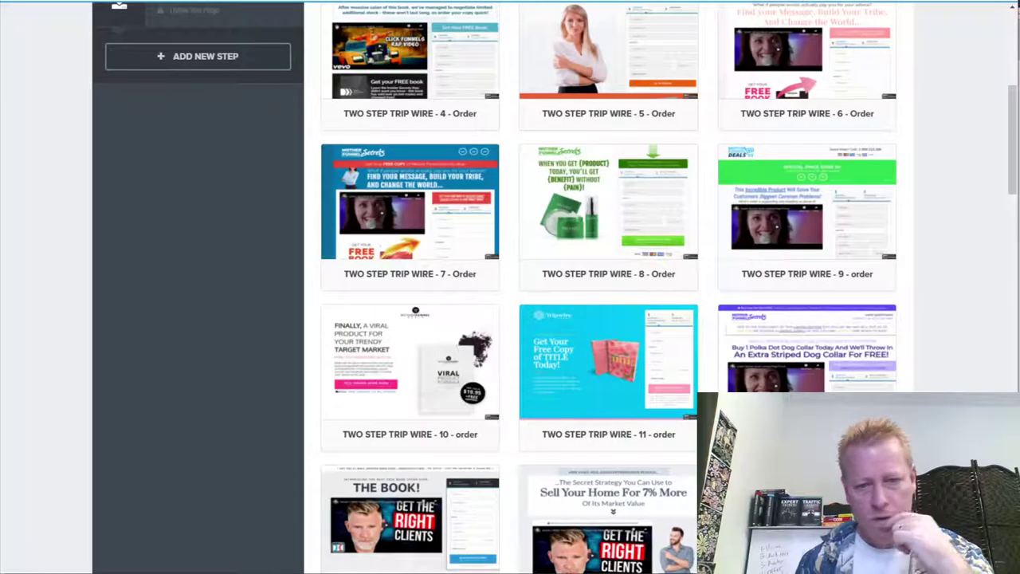
pyautogui.scroll(-3, 983, 381)
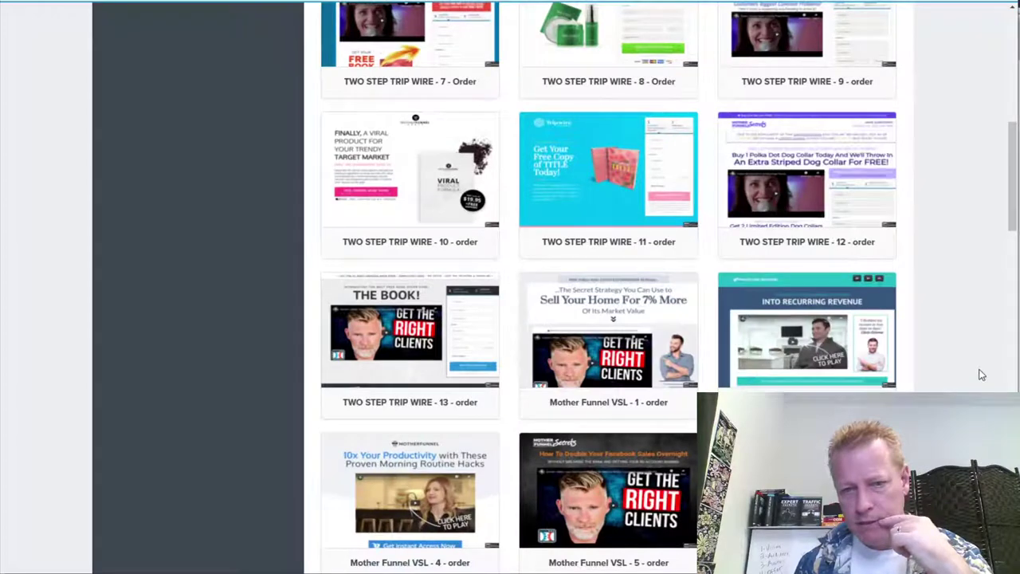
pyautogui.scroll(-3, 982, 375)
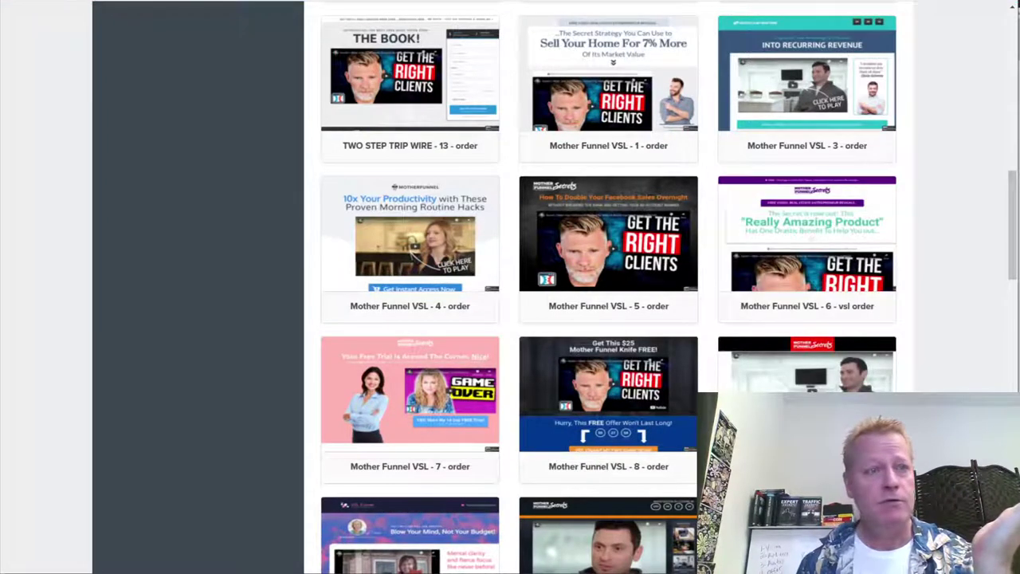
# Step: Switch to Funnelizer and review the visitors and conversions of the active funnels on the third page of the list
pyautogui.scroll(3, 355, 296)
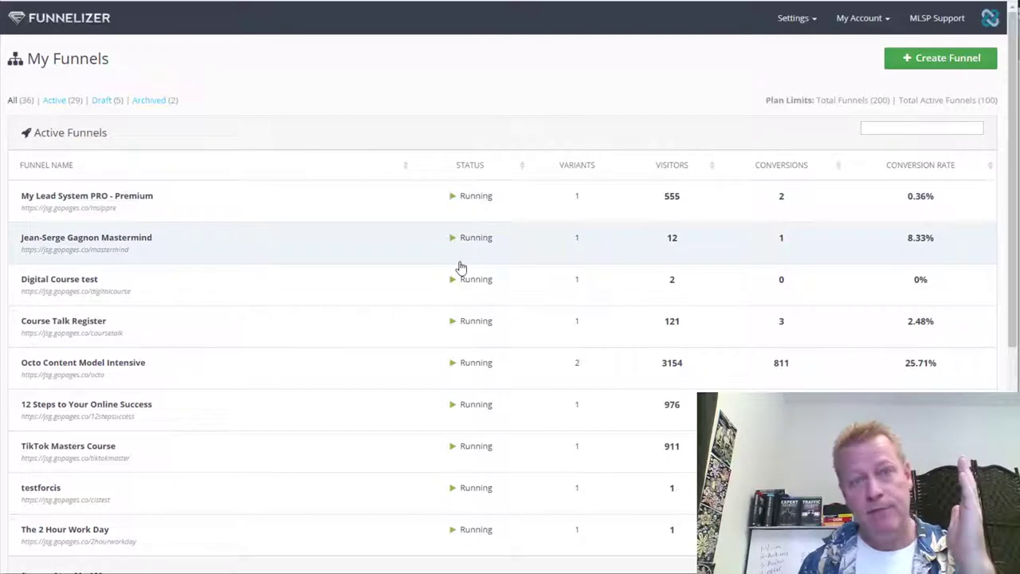
pyautogui.scroll(-5, 461, 267)
pyautogui.scroll(5, 460, 267)
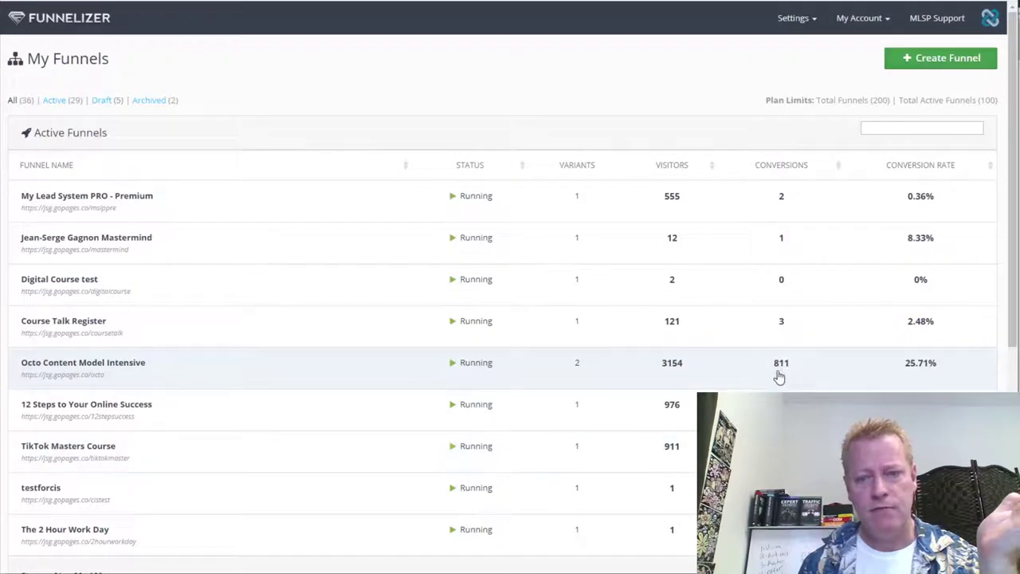
pyautogui.scroll(-3, 784, 255)
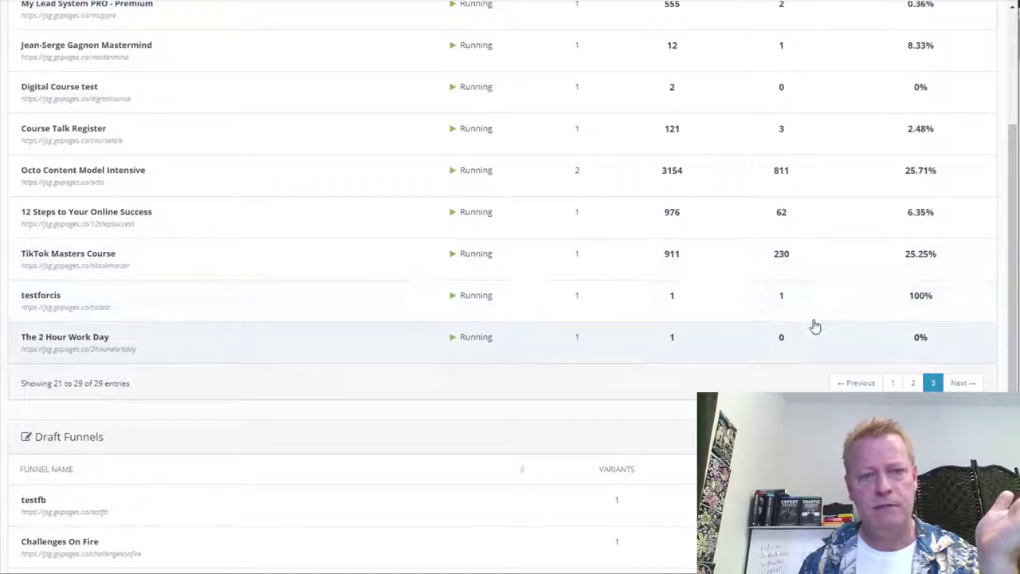
pyautogui.scroll(3, 820, 318)
pyautogui.scroll(-4, 831, 321)
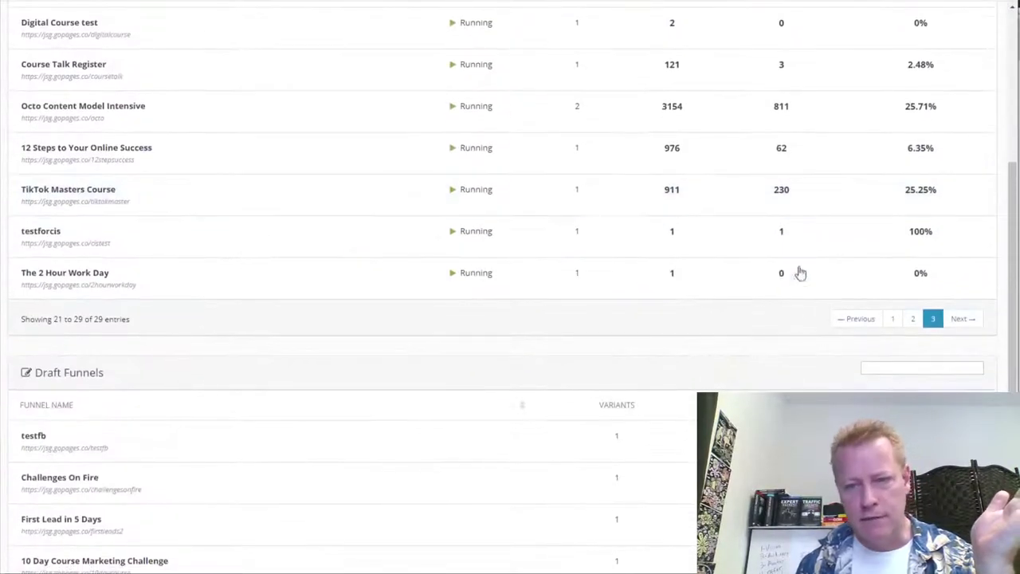
pyautogui.scroll(4, 797, 287)
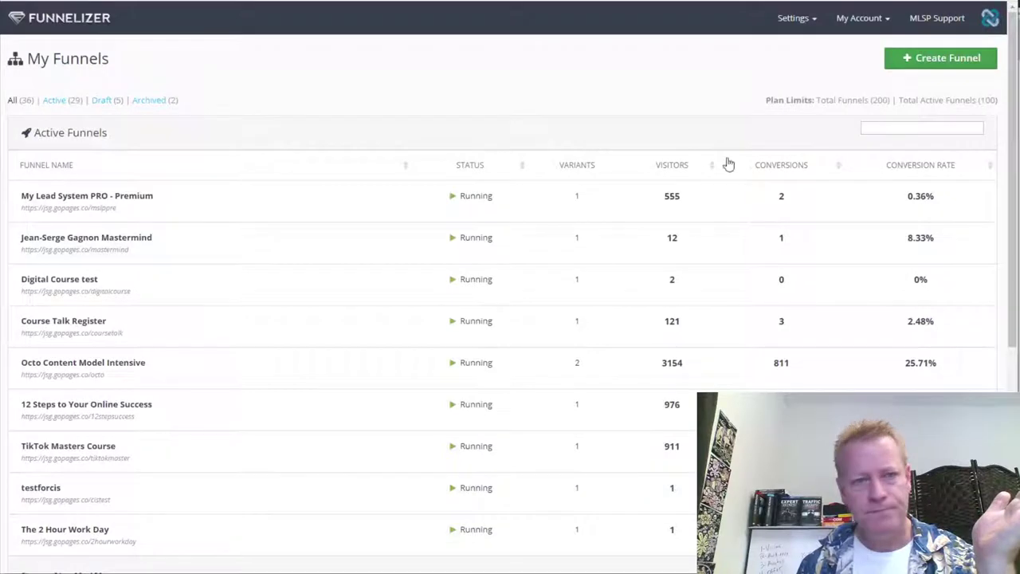
pyautogui.scroll(-2, 717, 307)
pyautogui.scroll(-2, 740, 314)
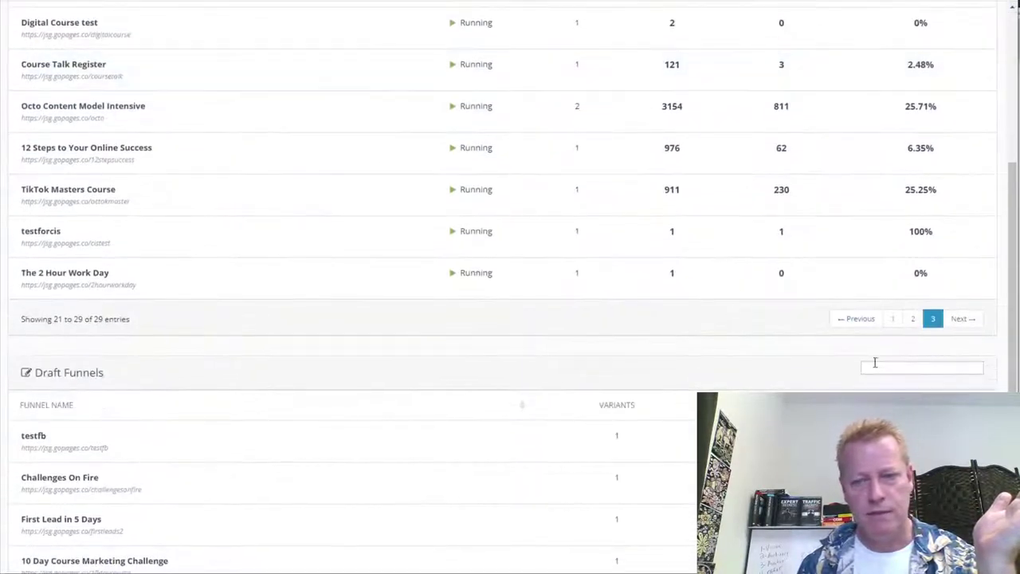
# Step: Open the first page of active funnels and review their visitors, conversions and conversion rates
pyautogui.click(893, 320)
pyautogui.scroll(2, 710, 319)
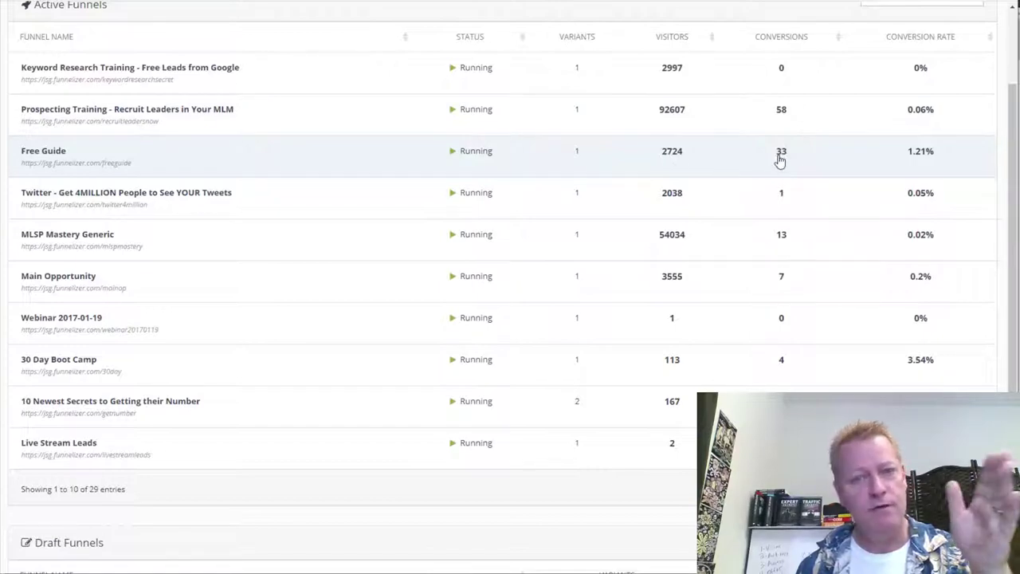
pyautogui.scroll(1, 789, 176)
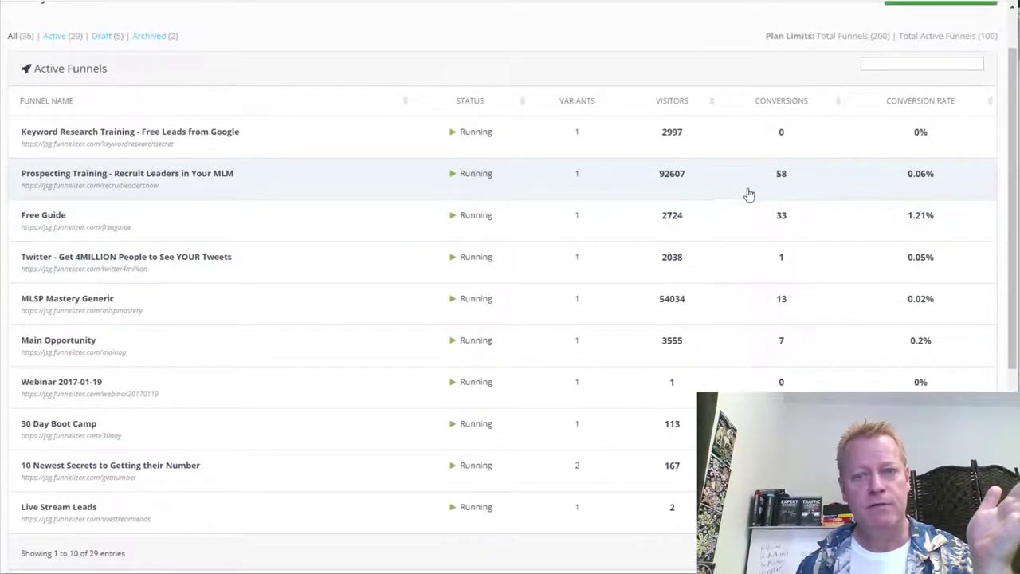
pyautogui.scroll(-2, 746, 191)
pyautogui.scroll(3, 738, 184)
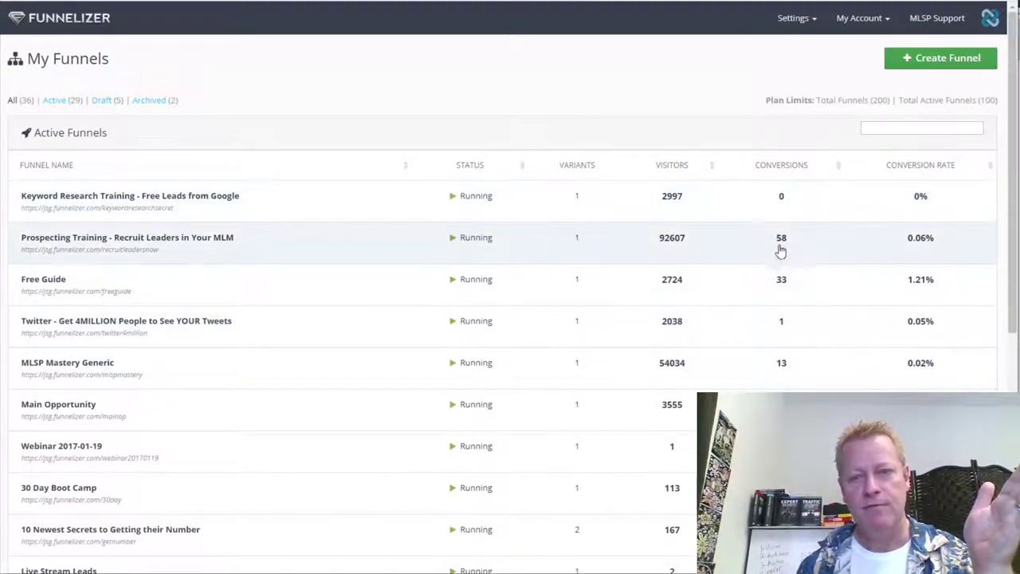
pyautogui.scroll(-3, 729, 275)
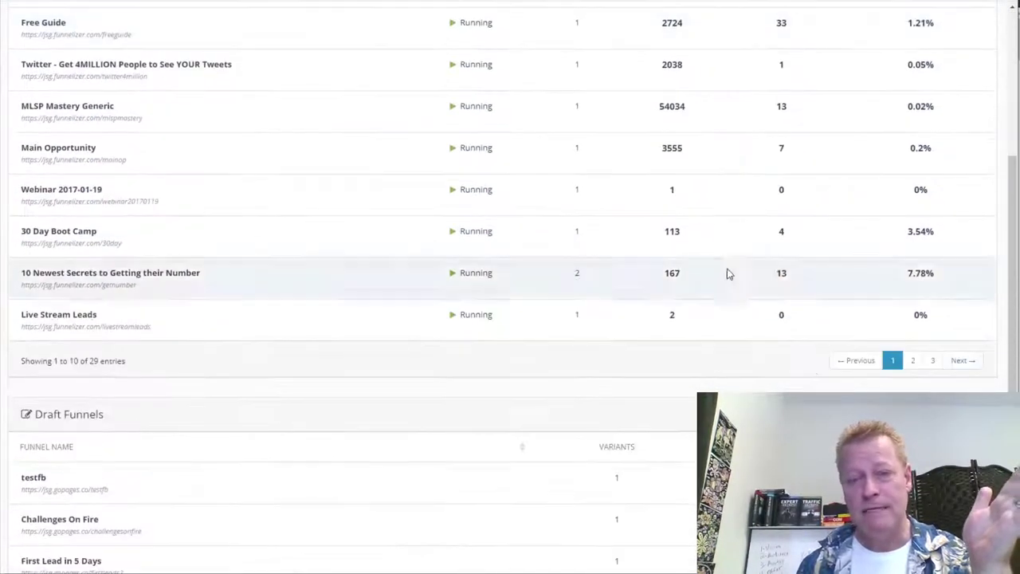
# Step: Open the second page of active funnels and check their conversion figures
pyautogui.click(914, 361)
pyautogui.scroll(2, 907, 164)
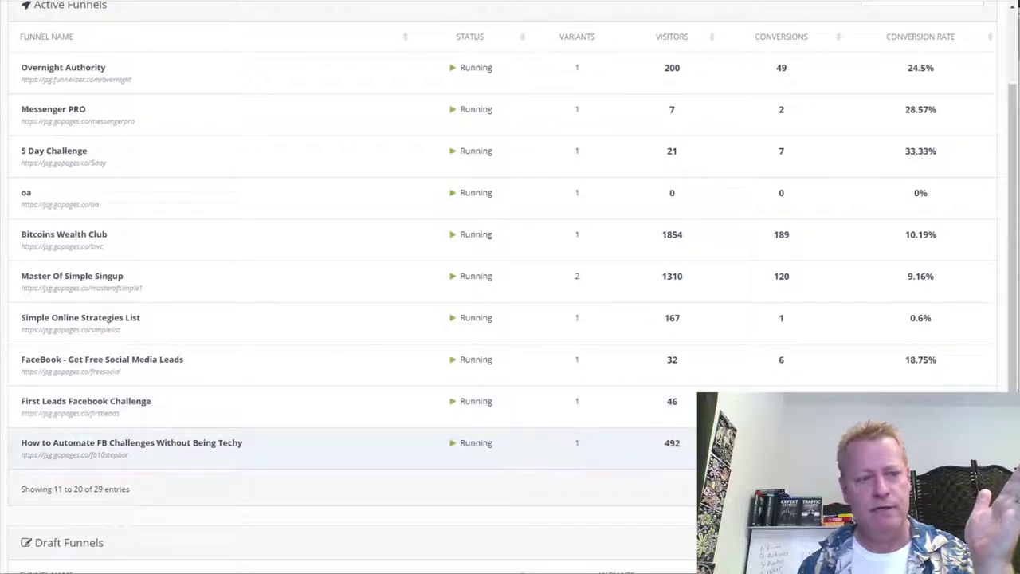
pyautogui.click(936, 489)
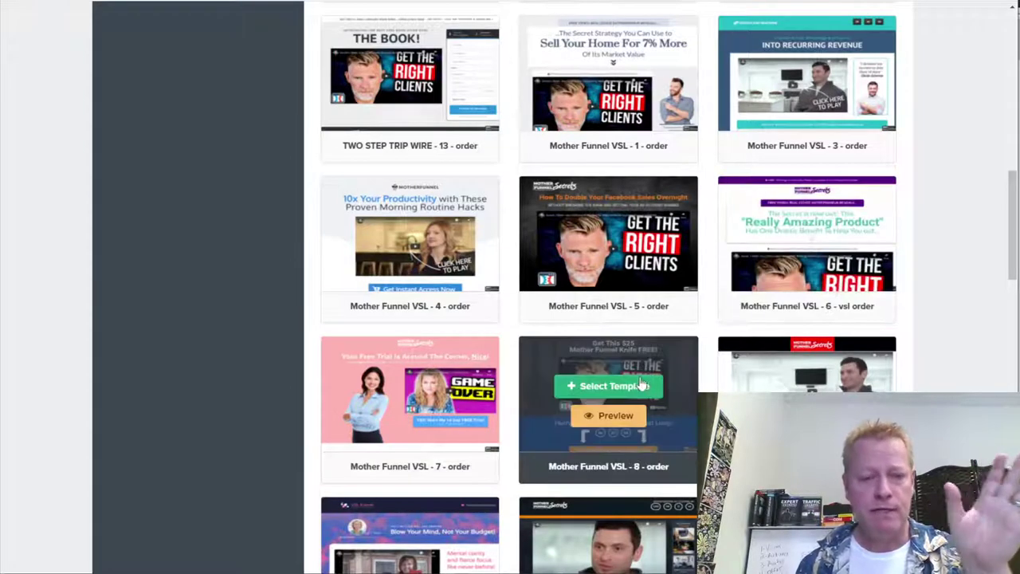
# Step: Switch back to ClickFunnels, look through the remaining order form templates and return to the start of the list
pyautogui.scroll(-3, 510, 404)
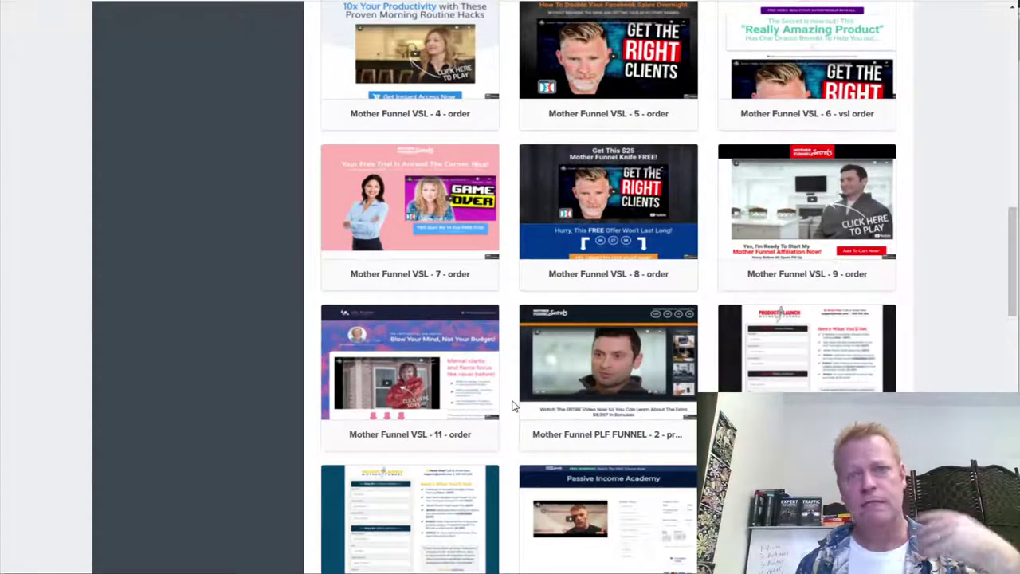
pyautogui.scroll(-3, 532, 404)
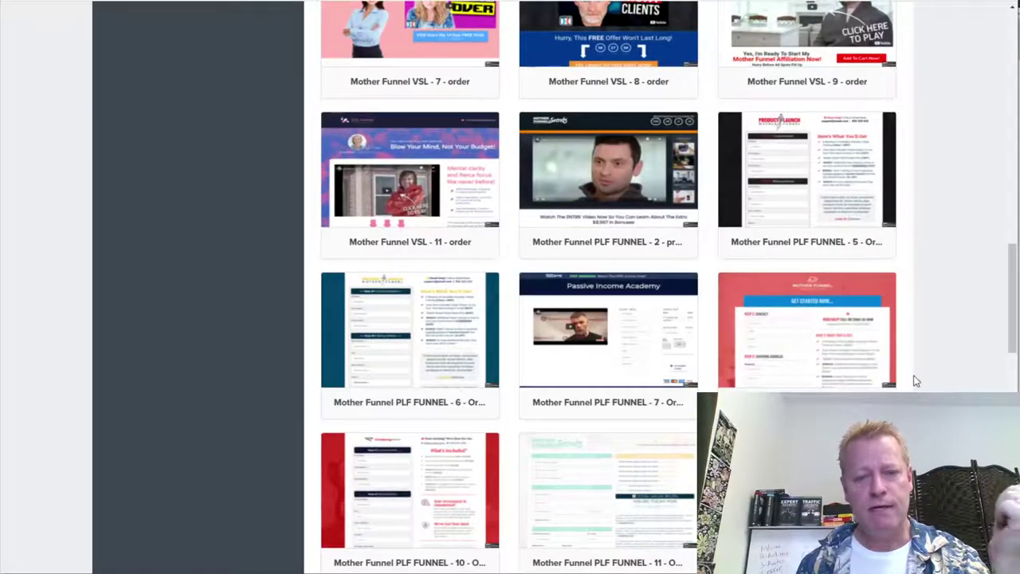
pyautogui.scroll(-3, 923, 384)
pyautogui.scroll(-4, 925, 381)
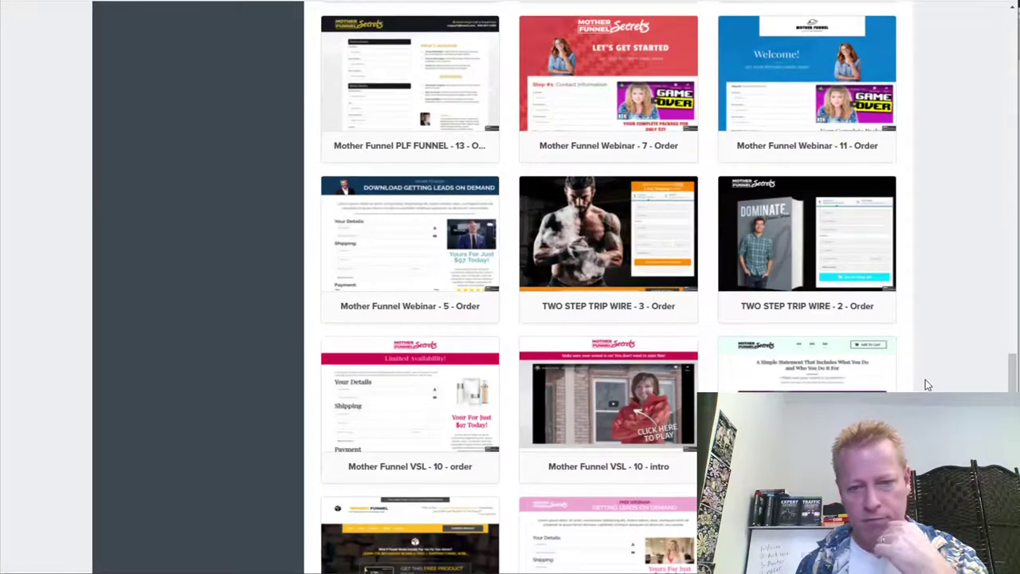
pyautogui.scroll(20, 925, 379)
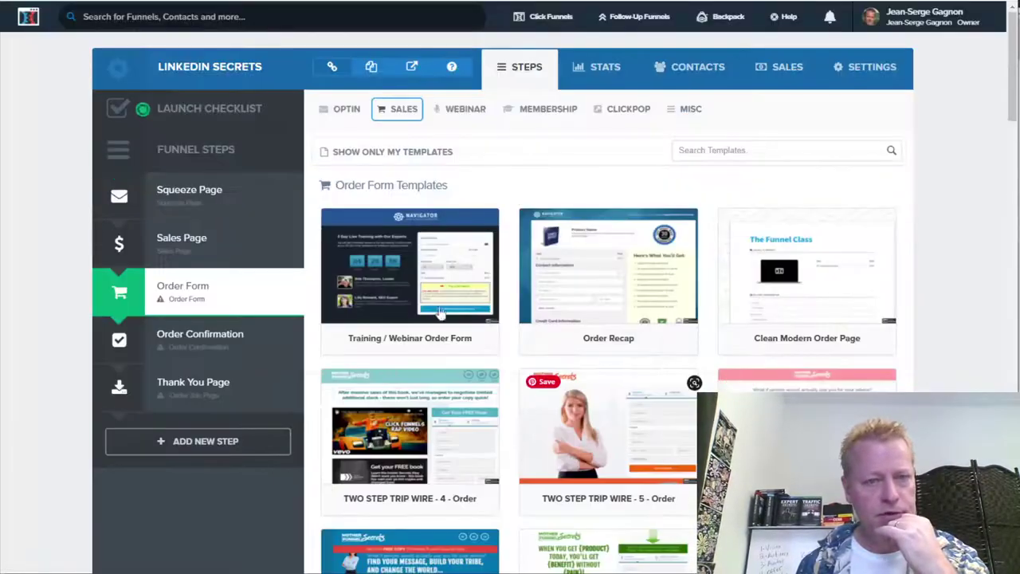
# Step: Show the Product Launch sales templates for the Order Form step and look through the whole list
pyautogui.moveTo(457, 116)
pyautogui.moveTo(405, 116)
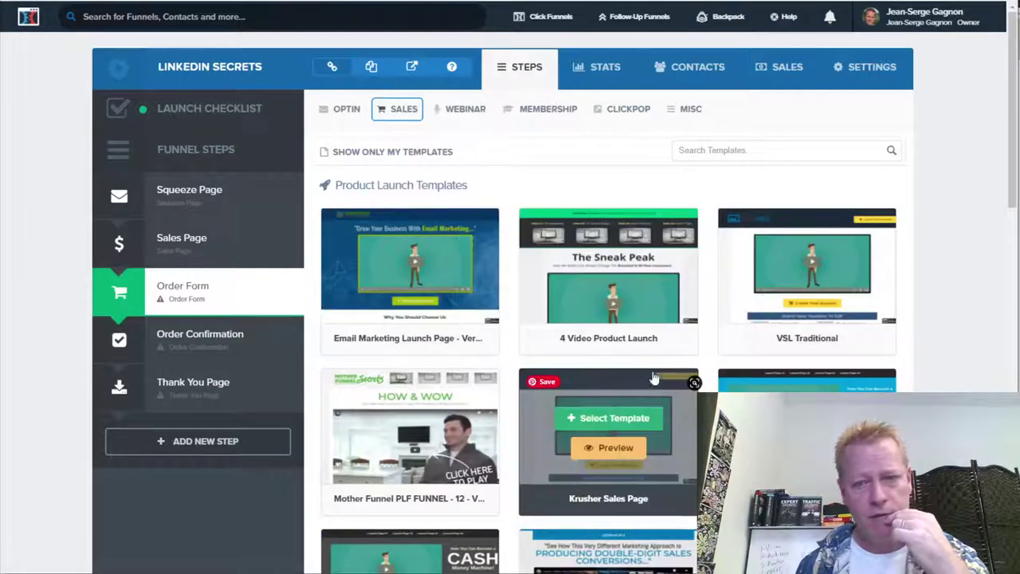
pyautogui.scroll(-2, 484, 531)
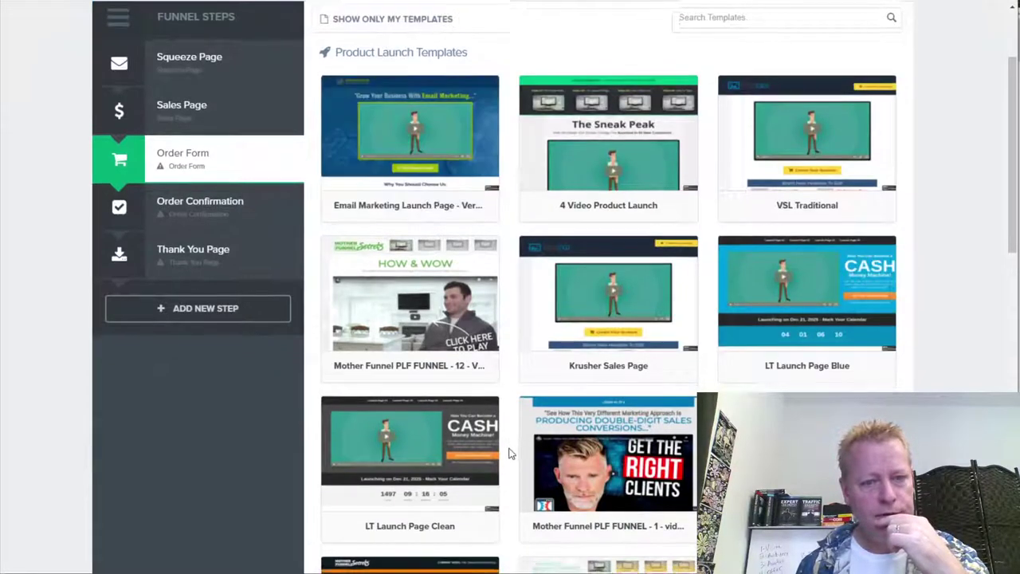
pyautogui.scroll(-2, 510, 451)
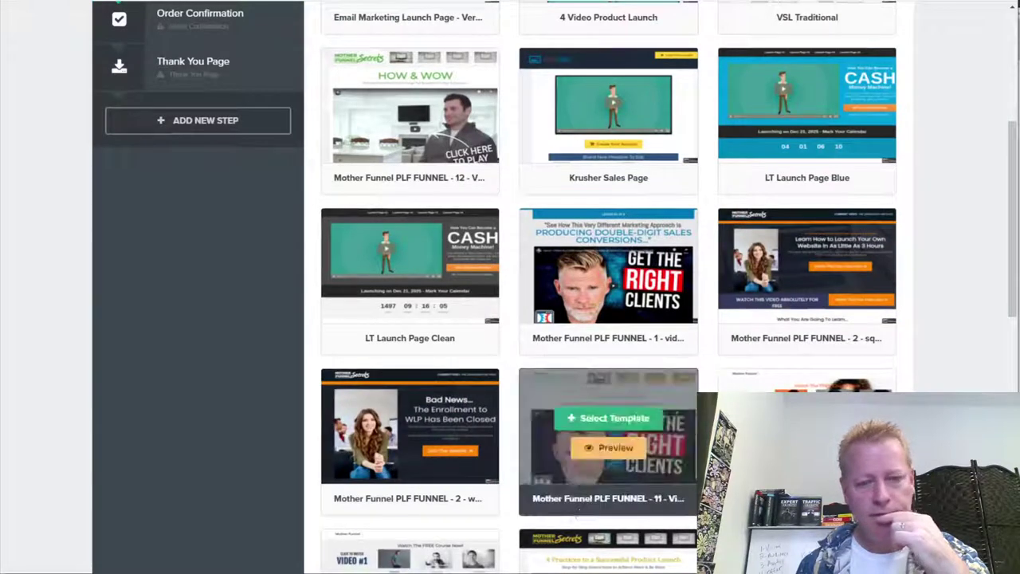
pyautogui.scroll(-2, 807, 367)
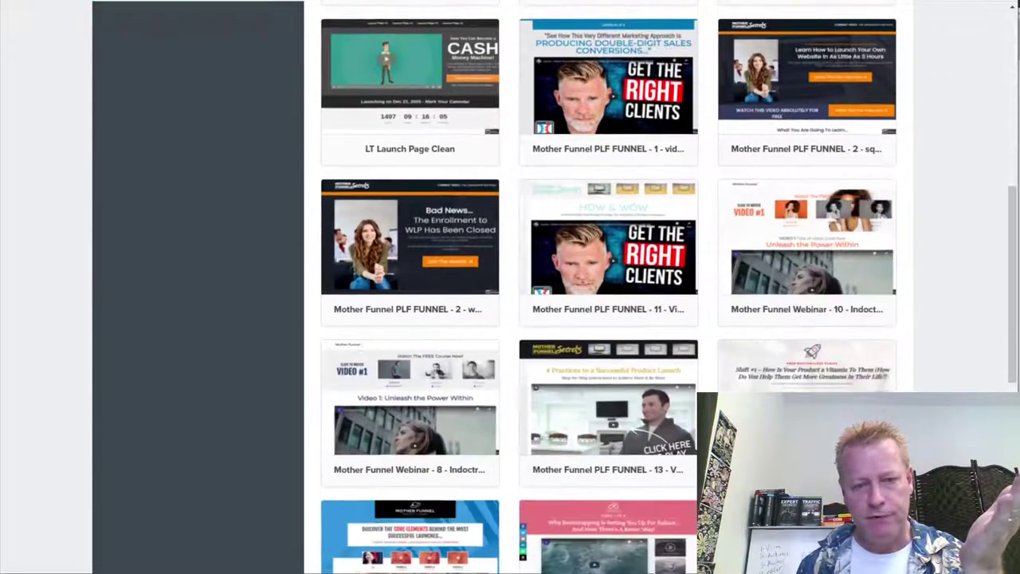
pyautogui.scroll(-2, 807, 367)
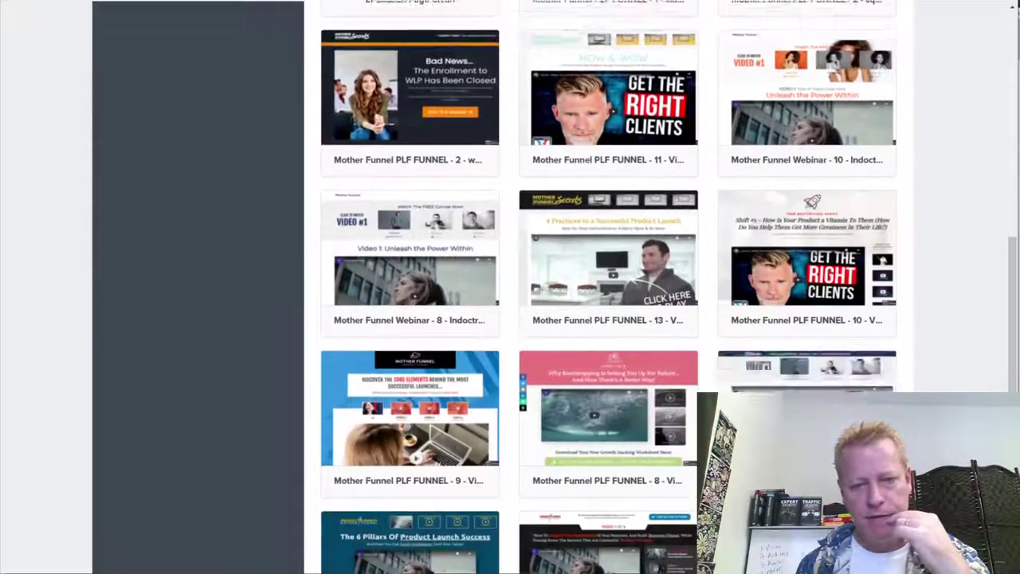
pyautogui.scroll(-2, 807, 367)
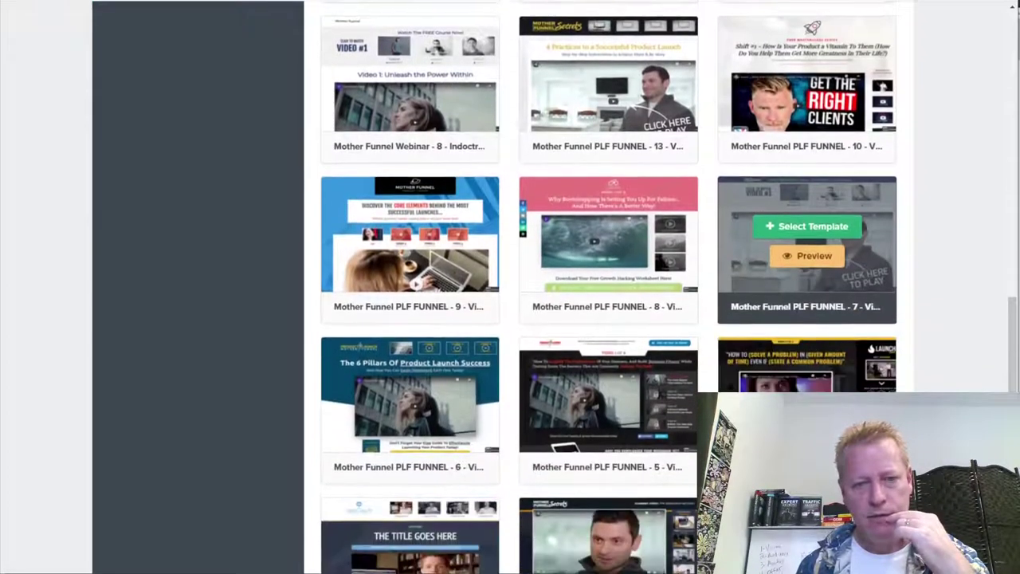
pyautogui.scroll(-2, 806, 366)
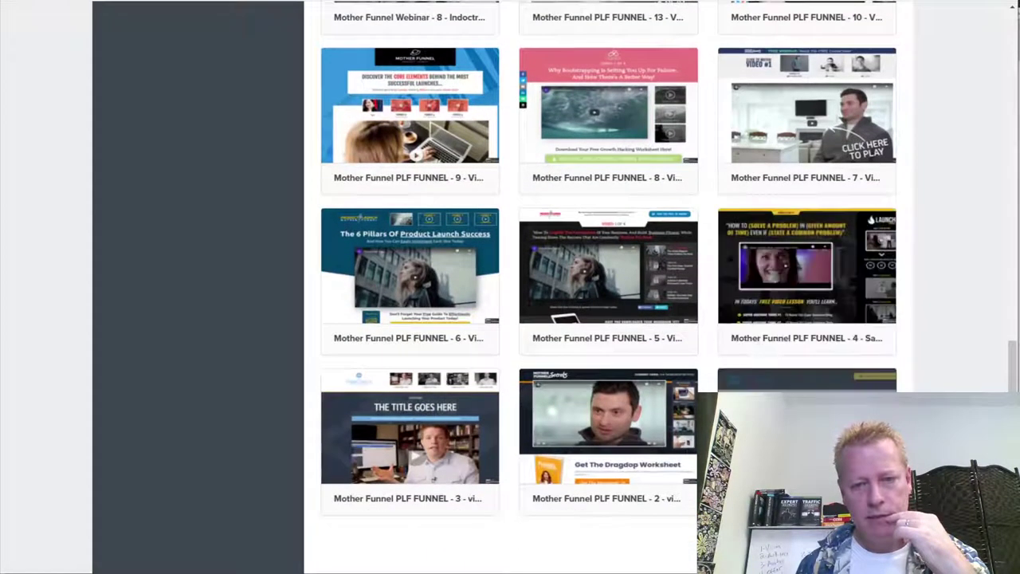
pyautogui.moveTo(609, 448)
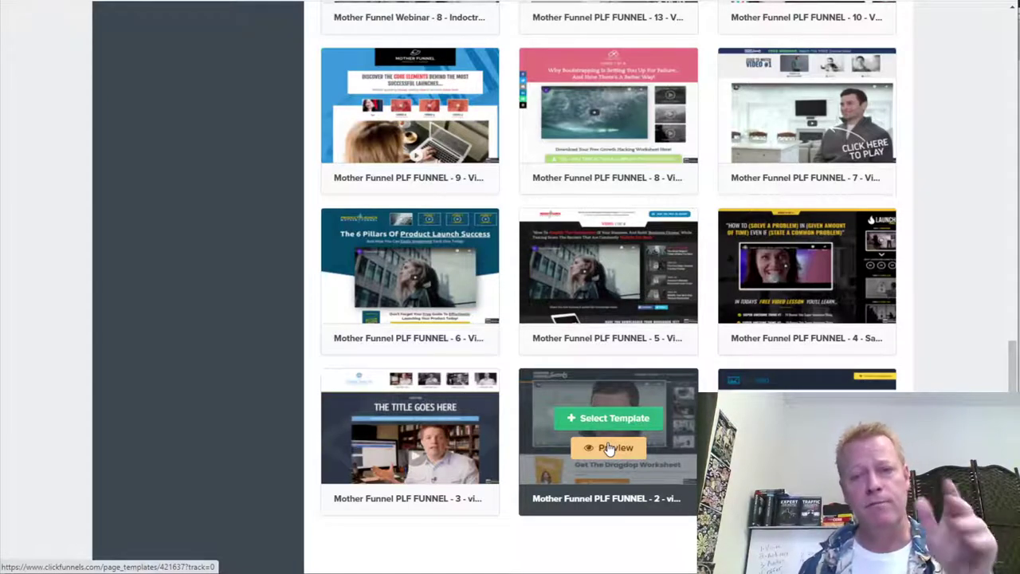
# Step: Preview the Mother Funnel PLF FUNNEL - 1 video template, review its full page layout and close the preview
pyautogui.scroll(4, 608, 449)
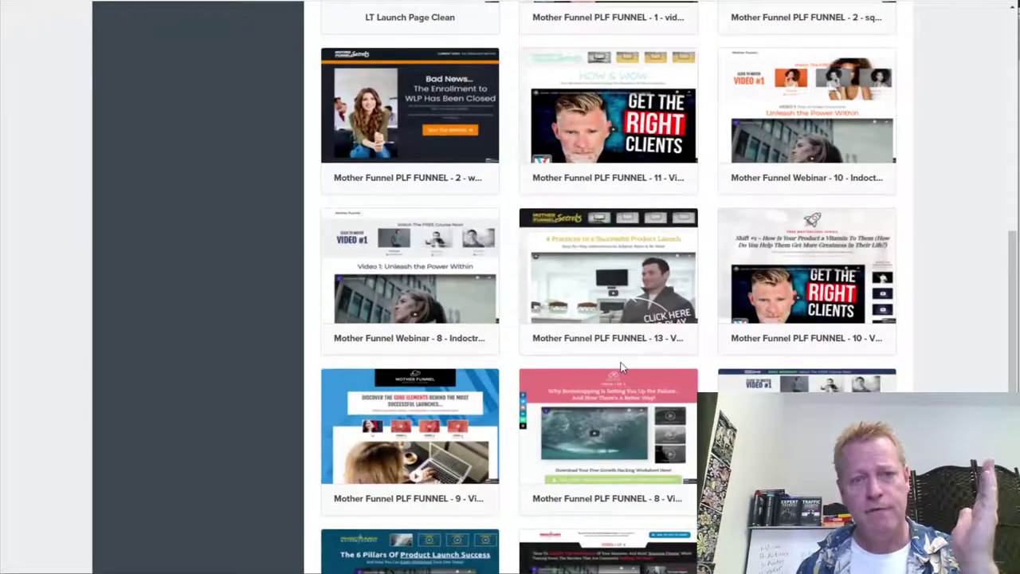
pyautogui.scroll(2, 619, 367)
pyautogui.scroll(2, 670, 289)
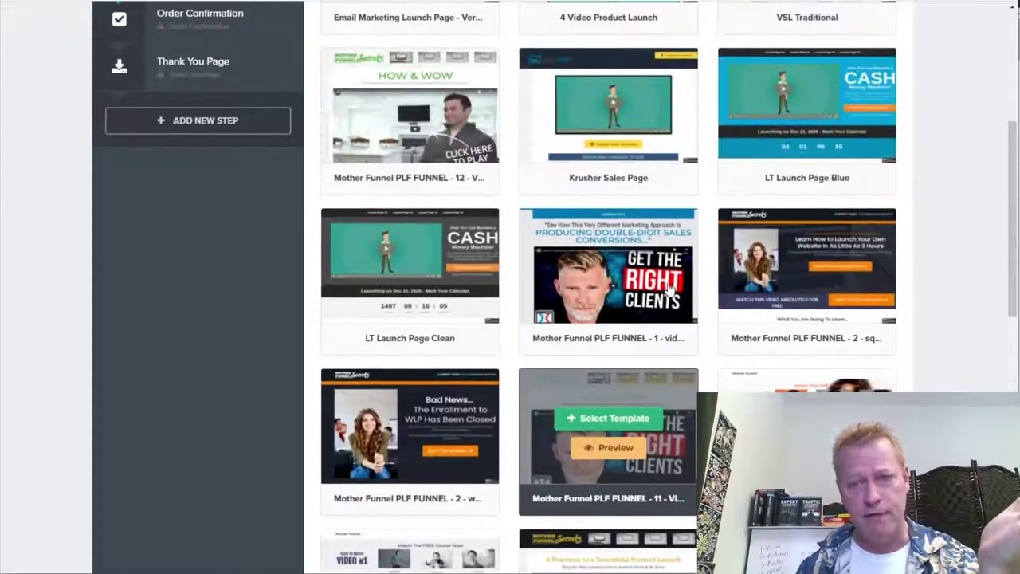
pyautogui.moveTo(785, 263)
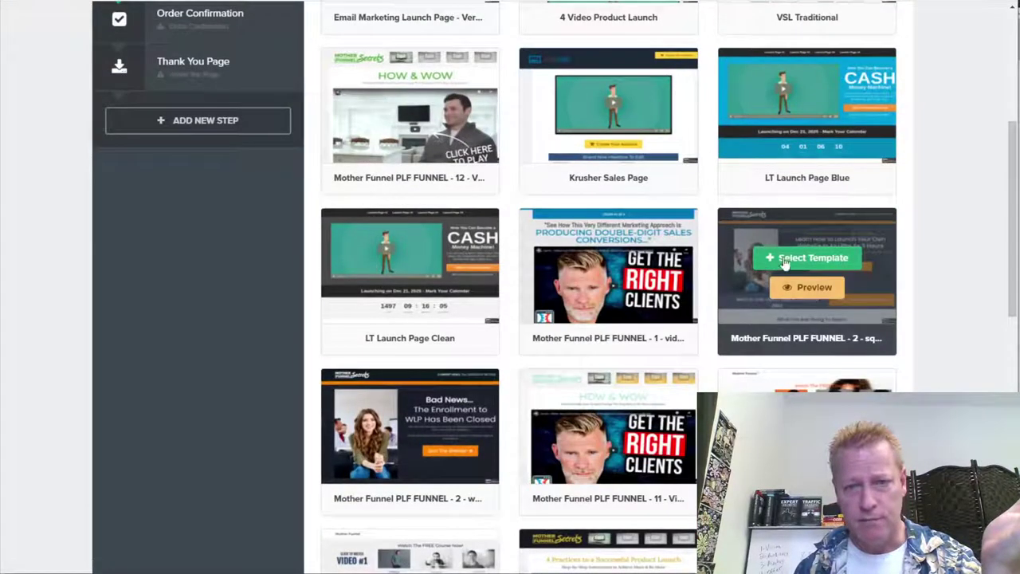
pyautogui.click(616, 289)
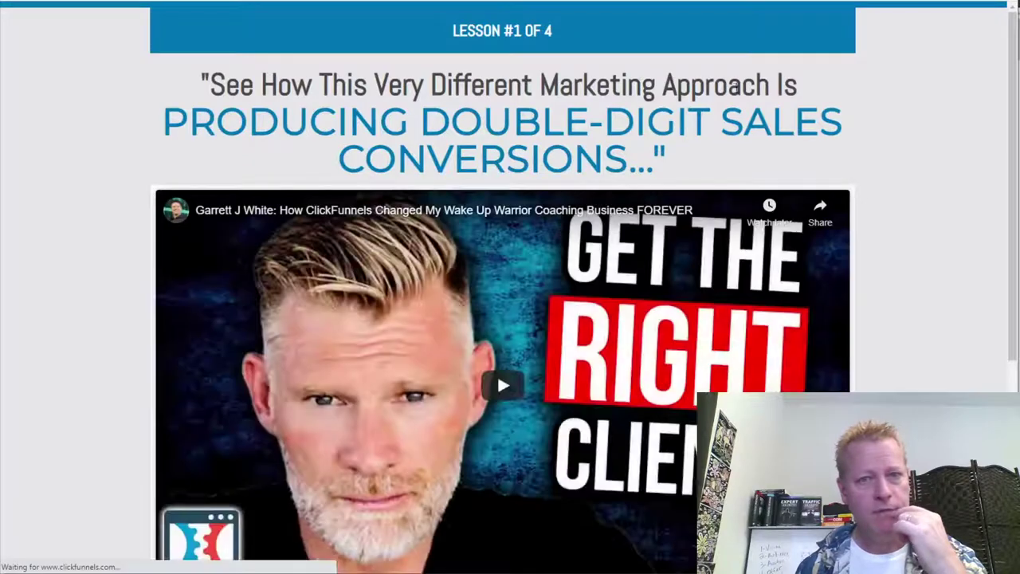
pyautogui.scroll(-4, 777, 151)
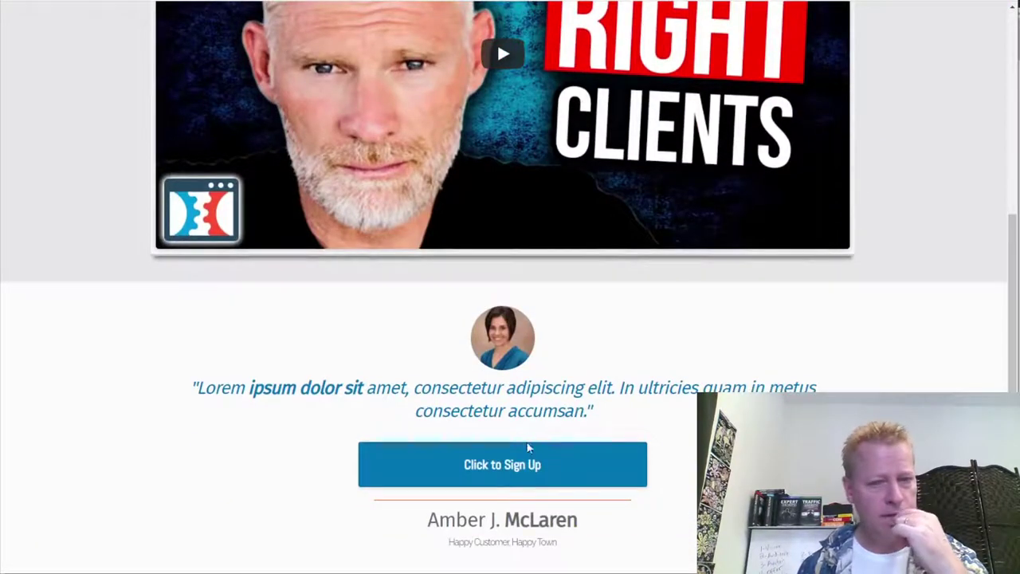
pyautogui.scroll(4, 685, 442)
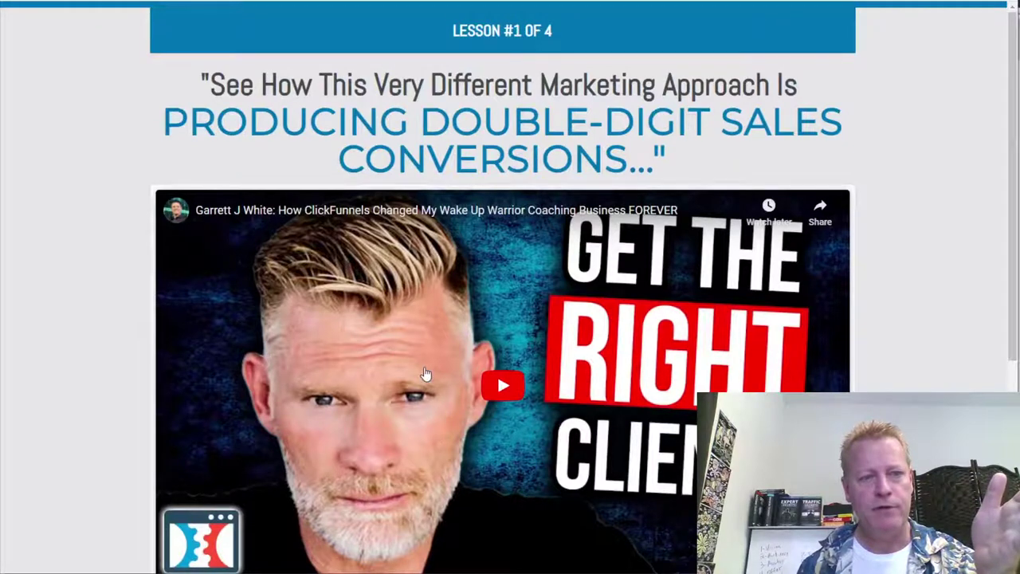
pyautogui.scroll(-2, 540, 409)
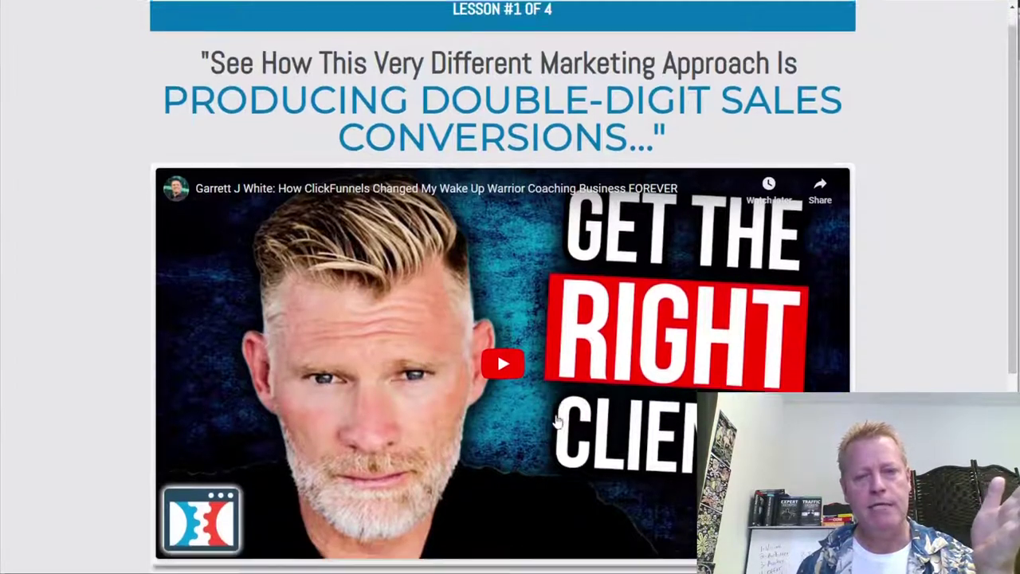
pyautogui.scroll(2, 523, 401)
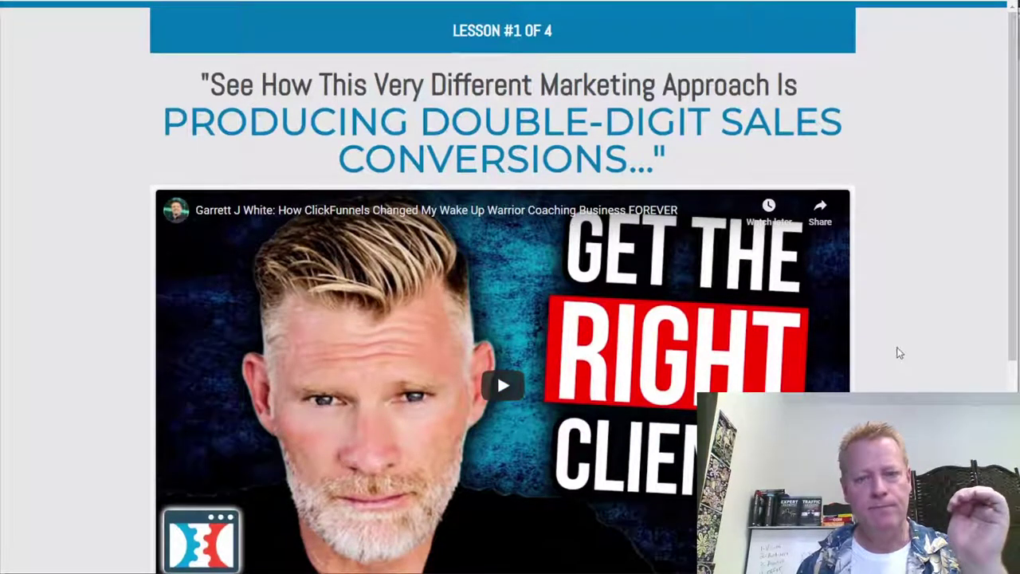
pyautogui.scroll(-4, 882, 371)
pyautogui.scroll(4, 883, 384)
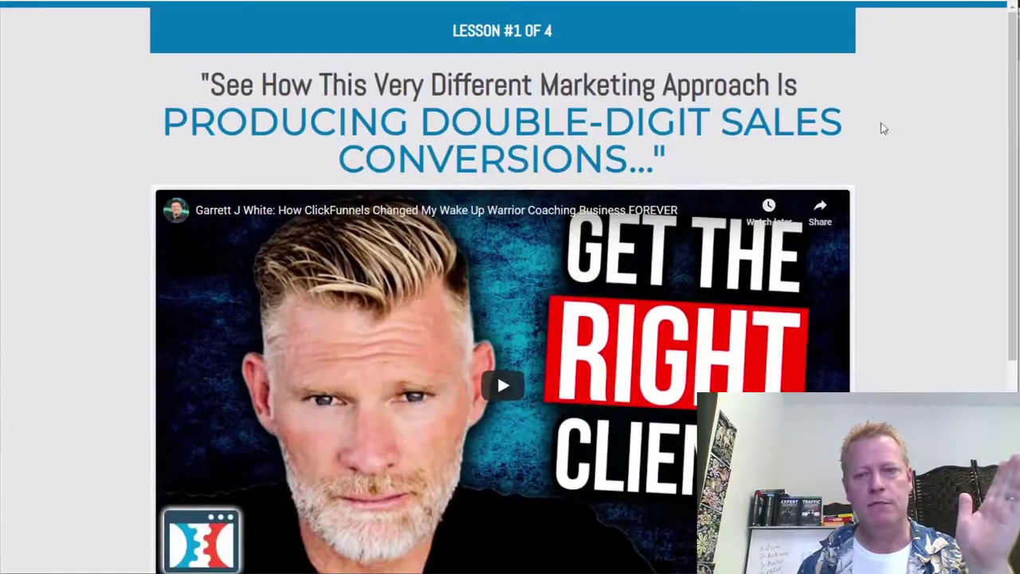
pyautogui.hotkey('ctrl', 'w')
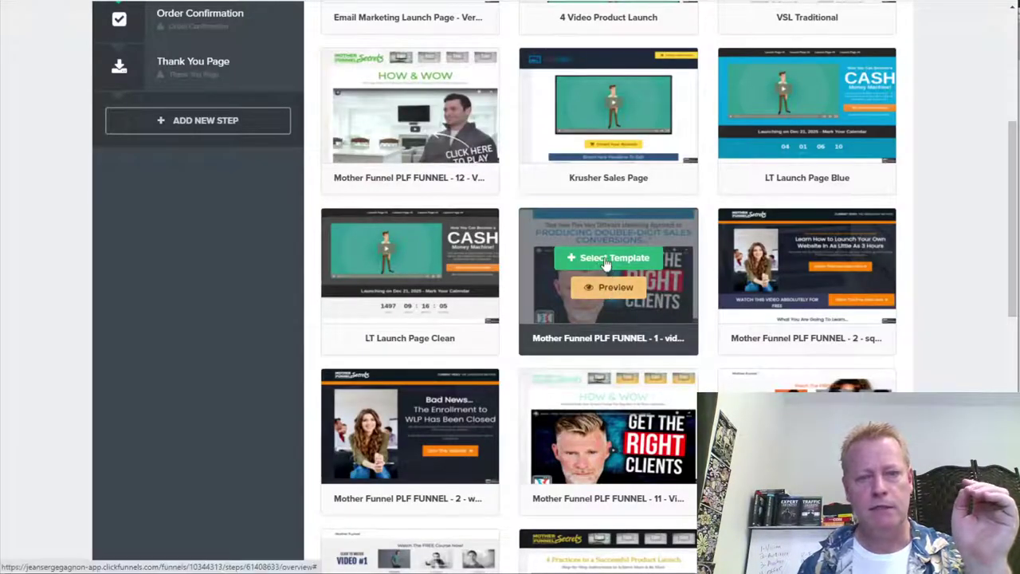
# Step: Apply the Mother Funnel PLF FUNNEL - 1 video template to the Order Form step and open the page for editing
pyautogui.click(606, 263)
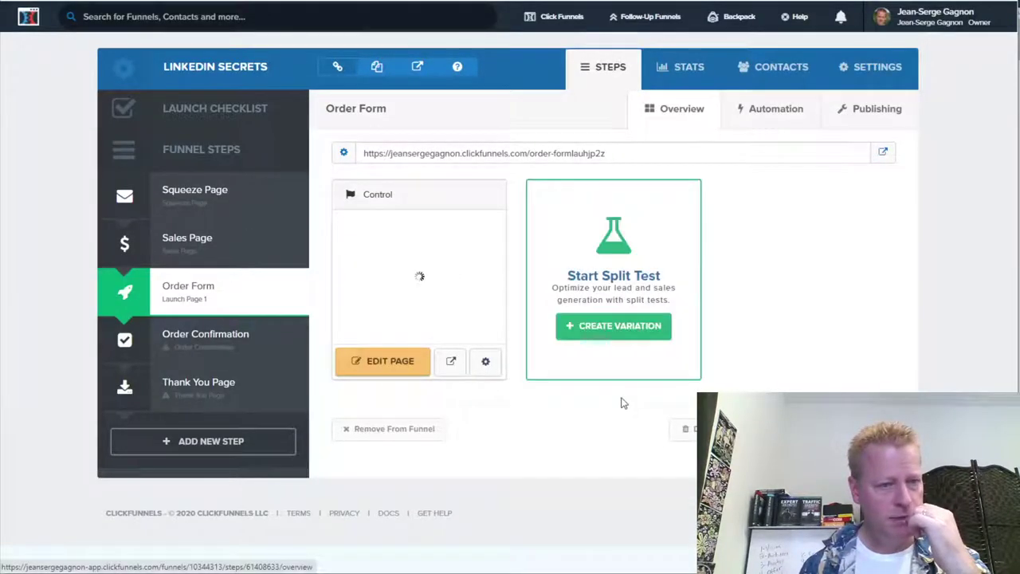
pyautogui.click(382, 368)
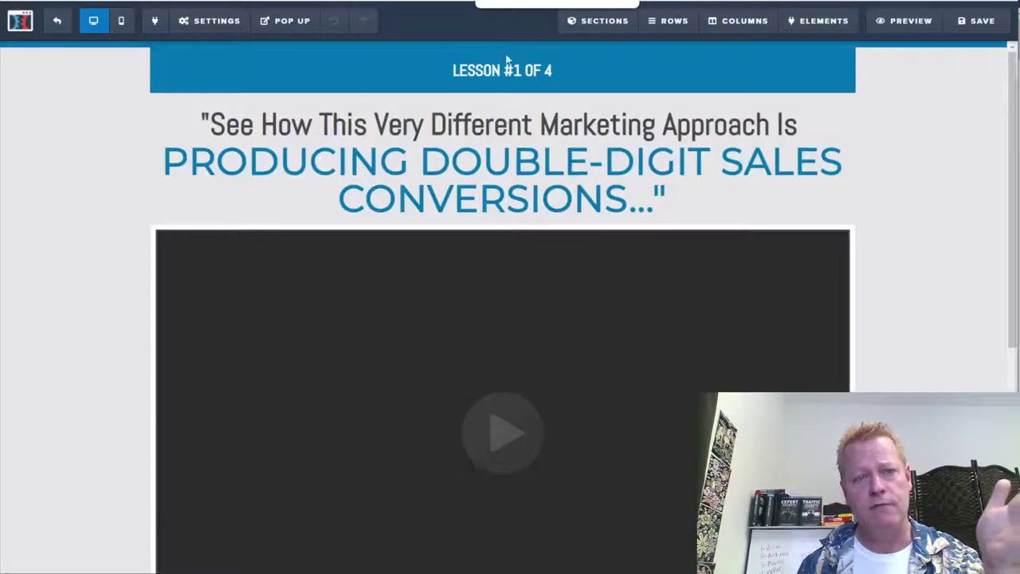
# Step: Replace the banner text above the headline with "LinkedIn Connection Growth Secrets"
pyautogui.click(518, 74)
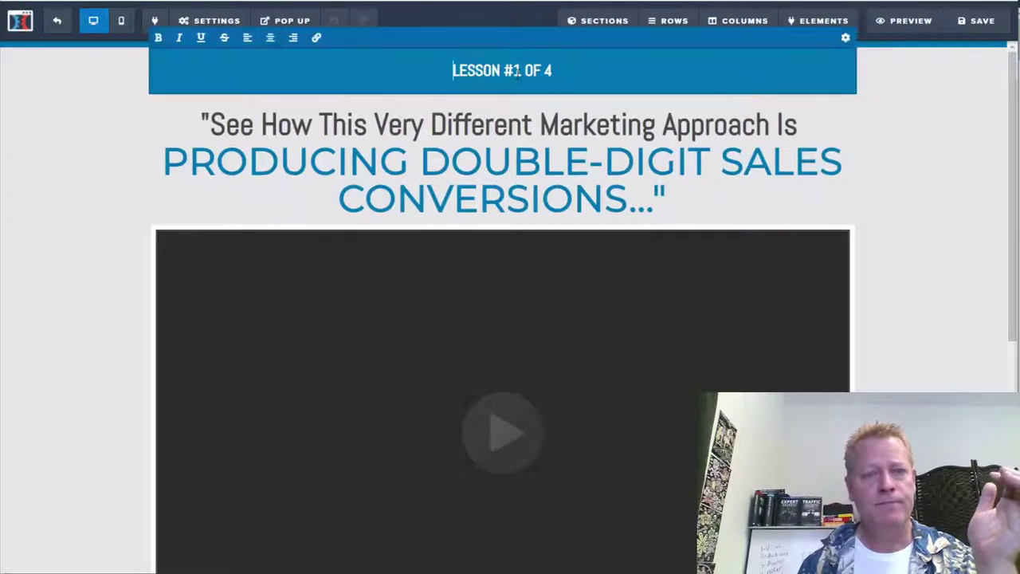
pyautogui.click(558, 70)
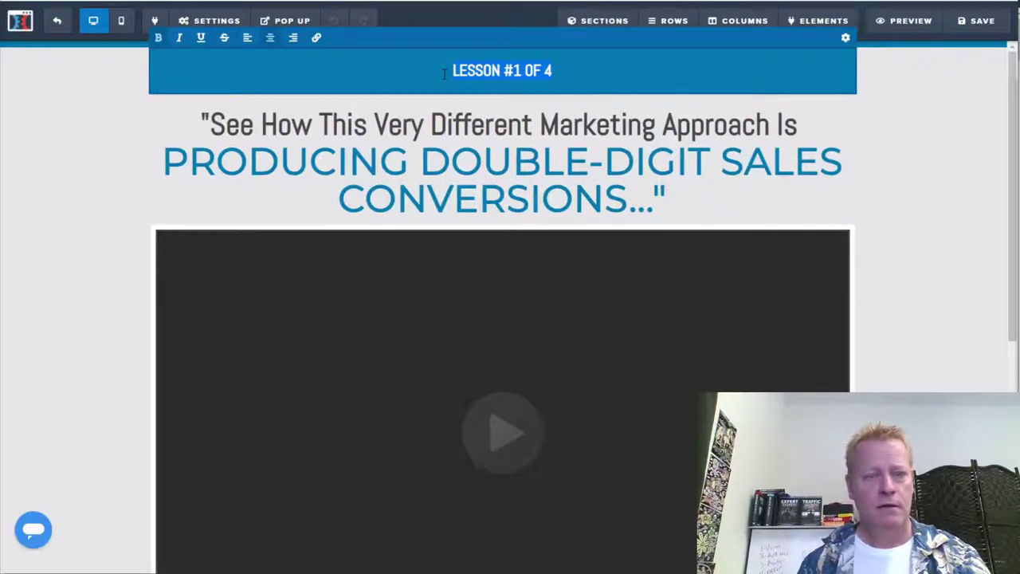
pyautogui.write('LinkedIn')
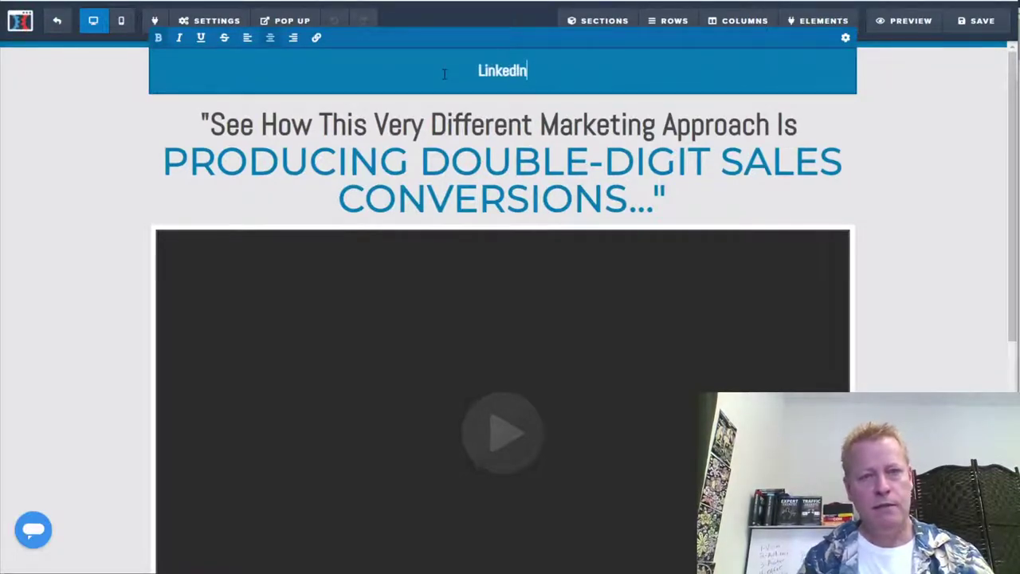
pyautogui.write(' Connection G')
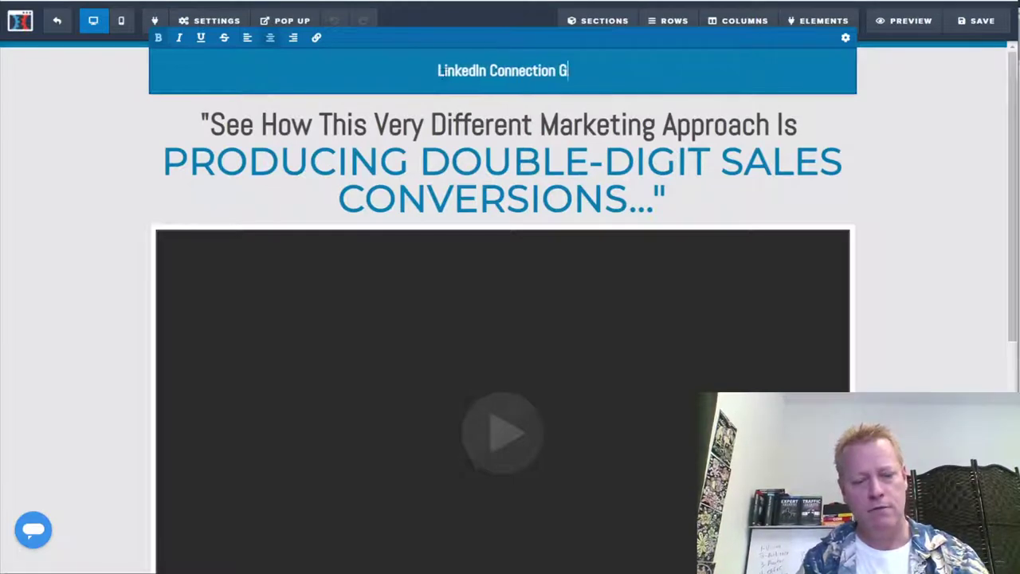
pyautogui.write('rowth Secrets')
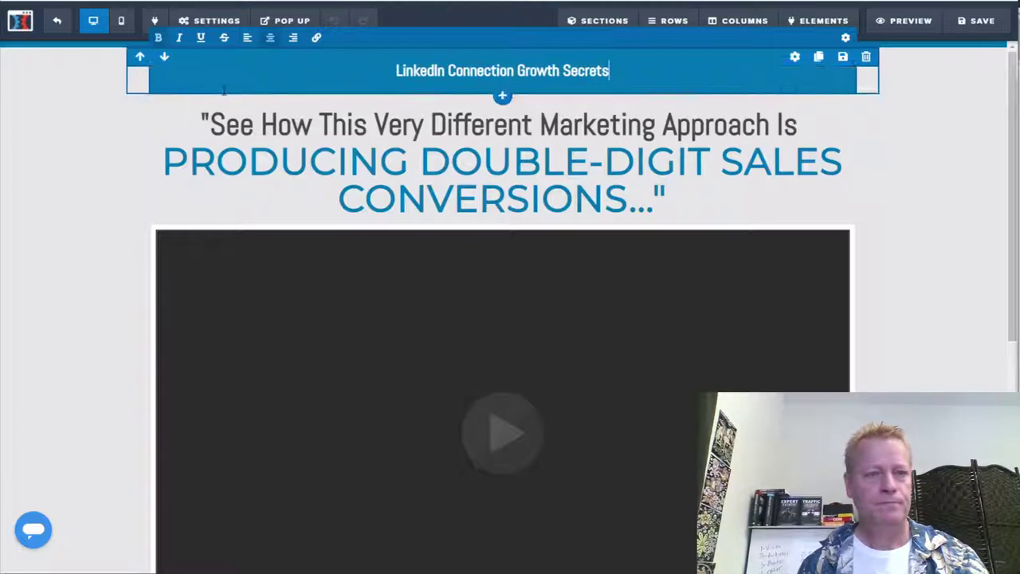
# Step: Change the first headline line to "See How You Can GROW YOUR LINKEDIN CONNECTION", keeping its opening quotation mark
pyautogui.moveTo(322, 126); pyautogui.dragTo(797, 126)
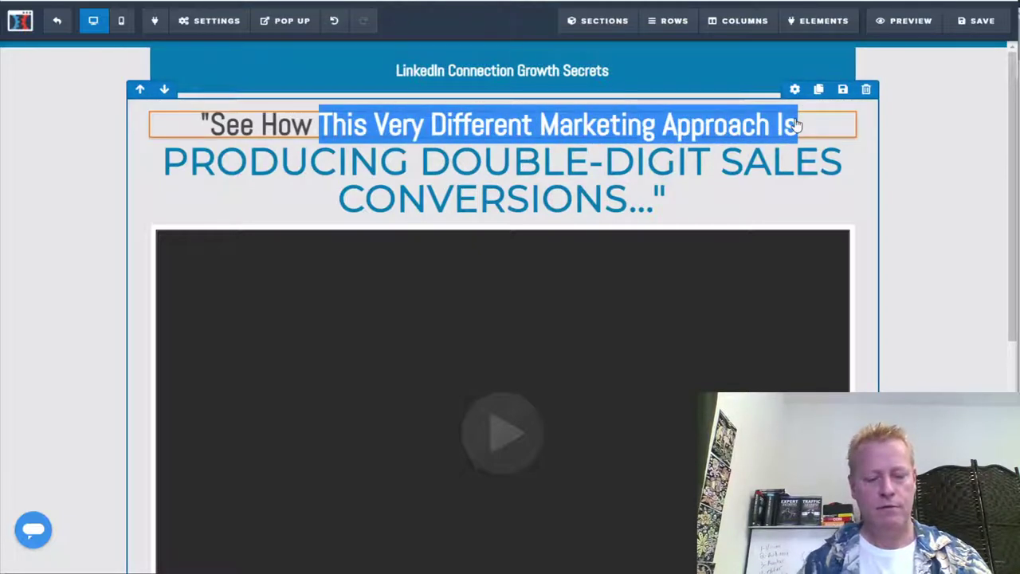
pyautogui.scroll(-5, 797, 126)
pyautogui.scroll(5, 797, 125)
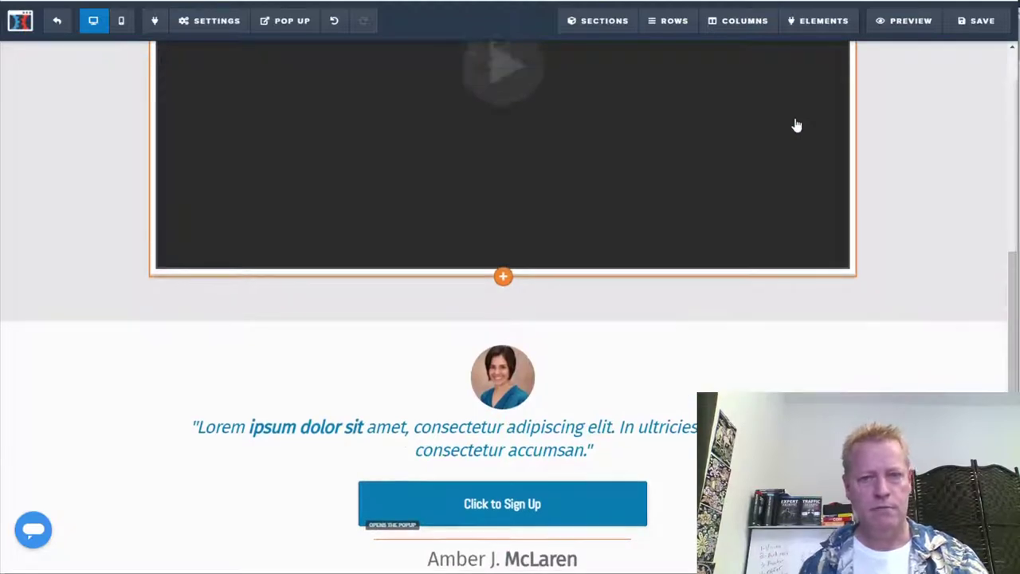
pyautogui.click(394, 139)
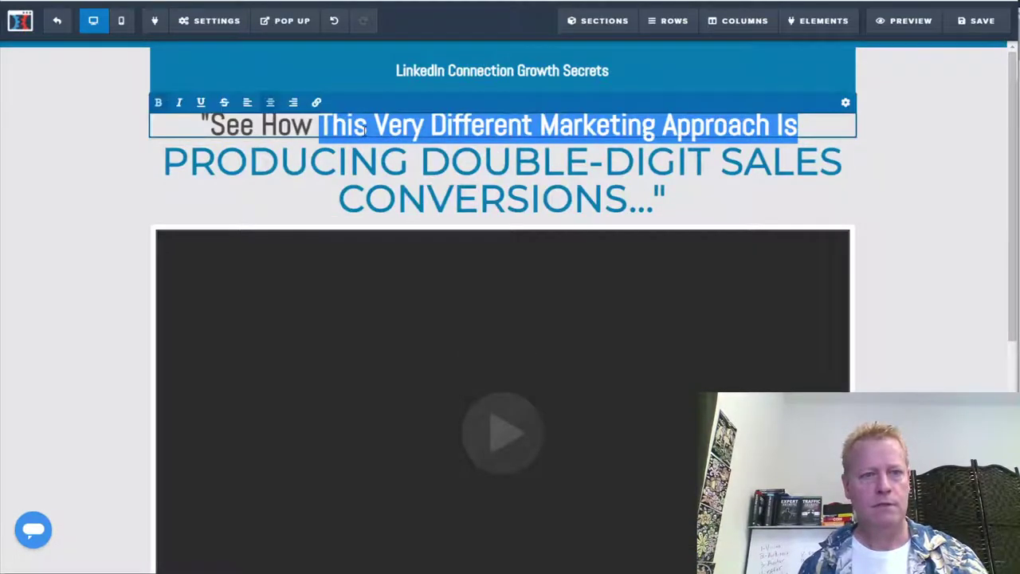
pyautogui.click(347, 131)
pyautogui.moveTo(319, 126); pyautogui.dragTo(799, 120)
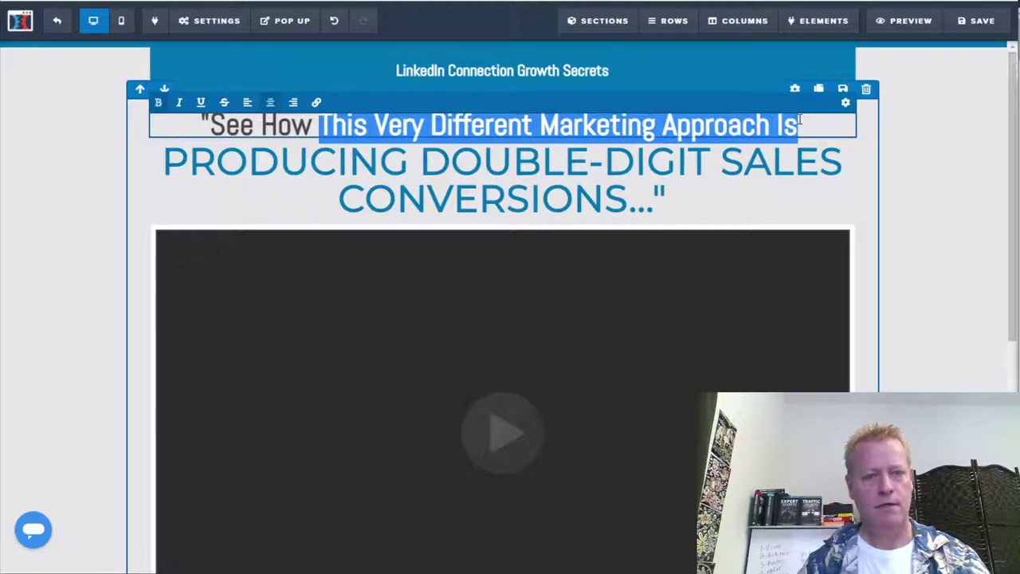
pyautogui.write('h')
pyautogui.press('BackSpace')
pyautogui.write('You')
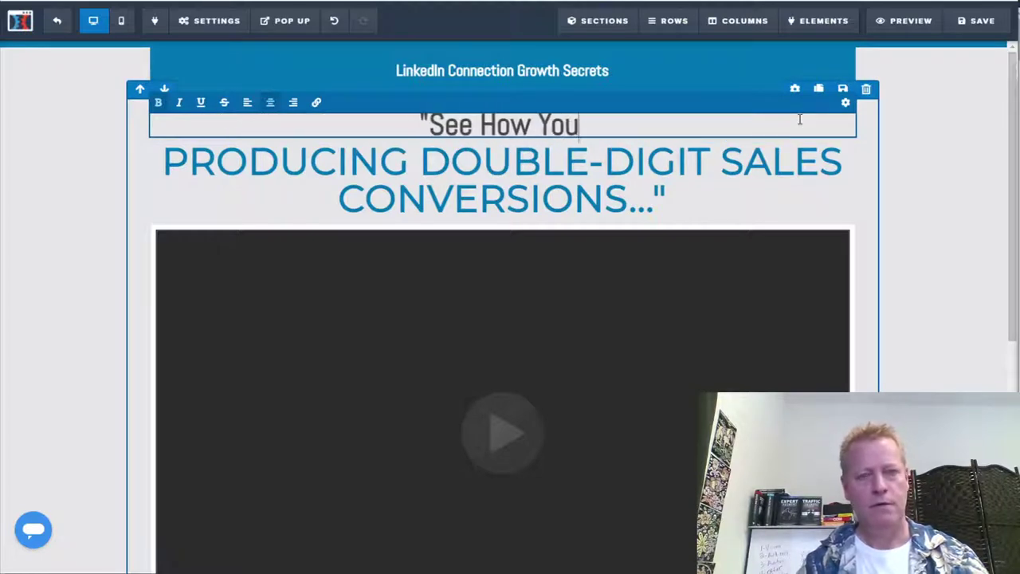
pyautogui.write(' Cna gro')
pyautogui.press('BackSpace')
pyautogui.press('BackSpace')
pyautogui.press('BackSpace')
pyautogui.press('BackSpace')
pyautogui.press('BackSpace')
pyautogui.write('n ')
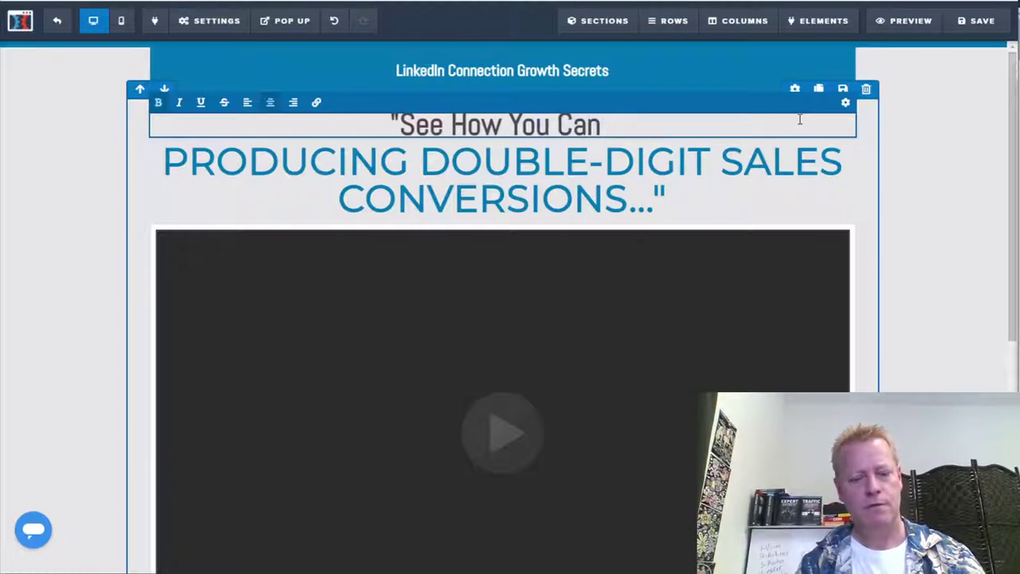
pyautogui.write('GROW Y')
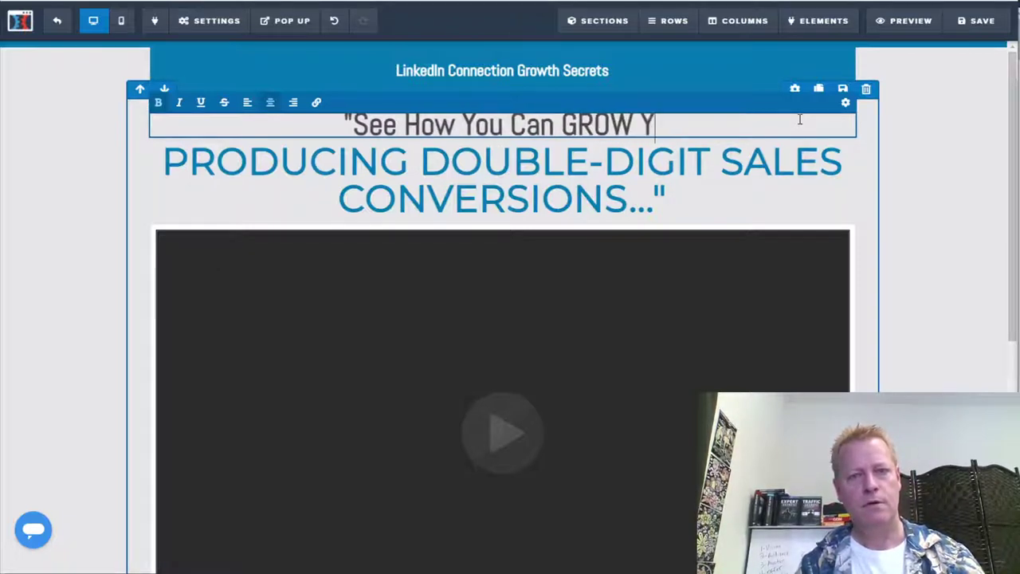
pyautogui.write('OUR LINKEDI')
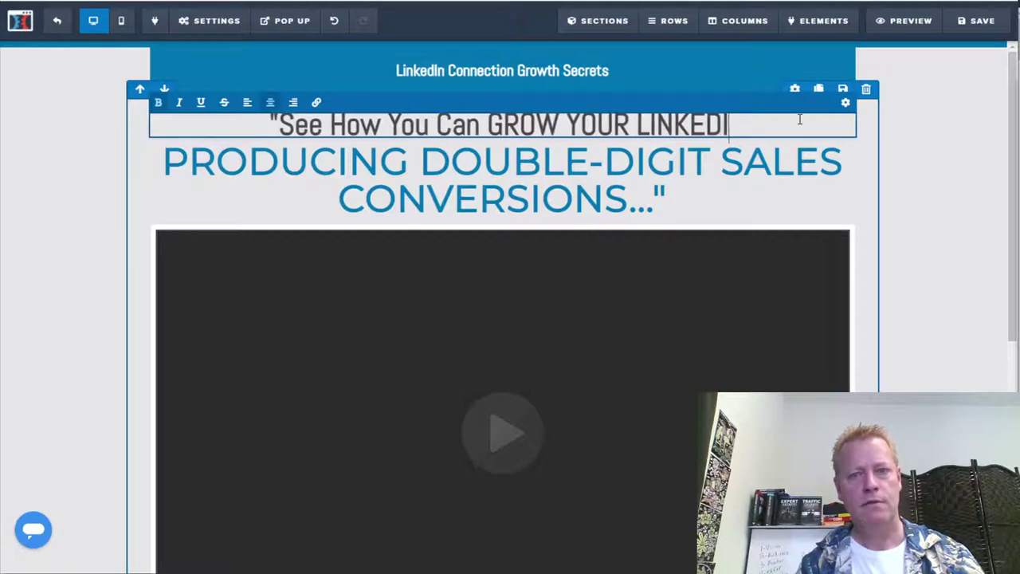
pyautogui.write('N CONN')
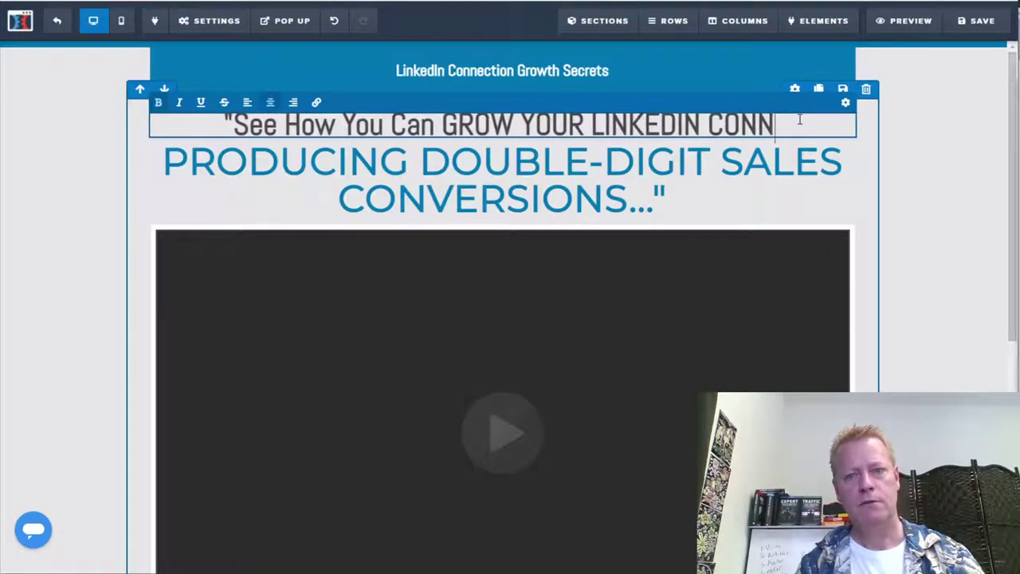
pyautogui.write('ECTION')
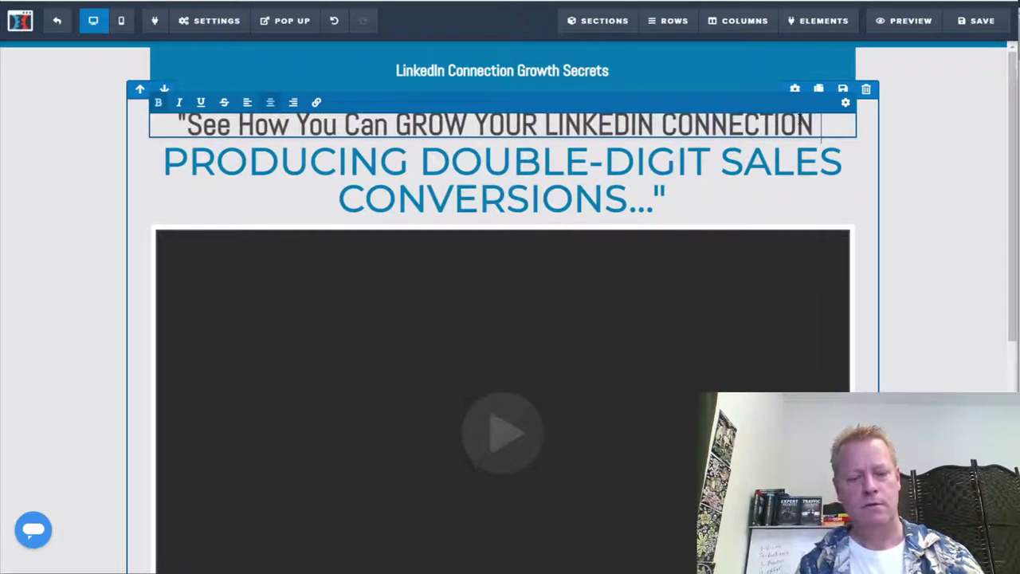
pyautogui.write(' B')
pyautogui.press('BackSpace')
pyautogui.press('BackSpace')
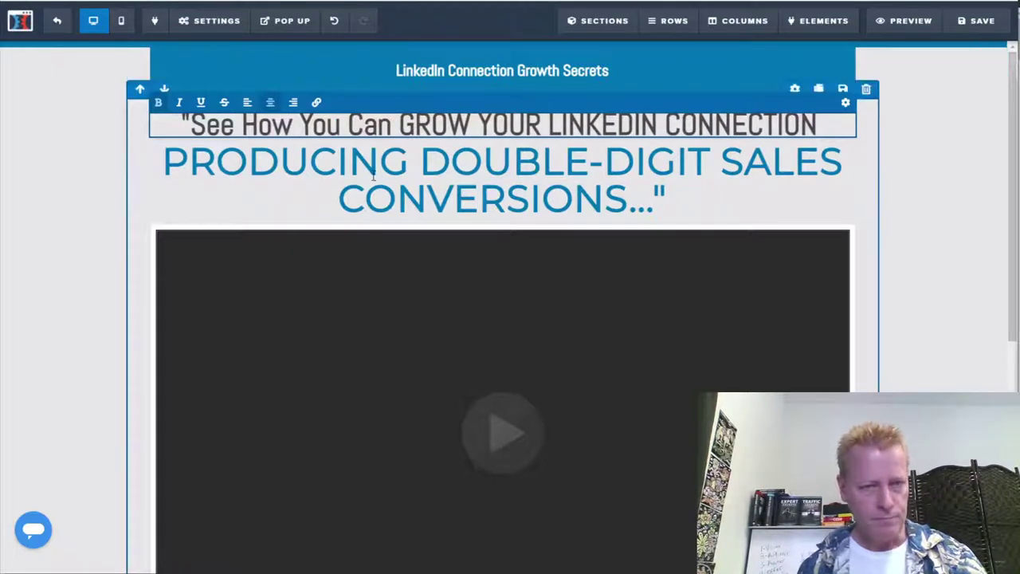
# Step: Replace the blue headline text above the video with "BY OVER 1000 PER MONTH!"
pyautogui.click(342, 168)
pyautogui.moveTo(170, 161); pyautogui.dragTo(661, 192)
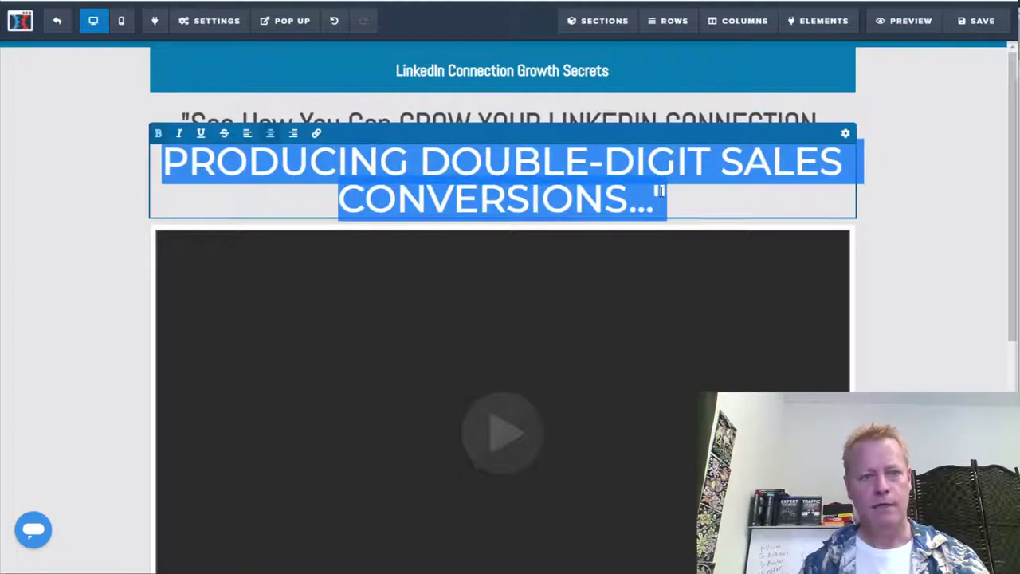
pyautogui.write('BY O')
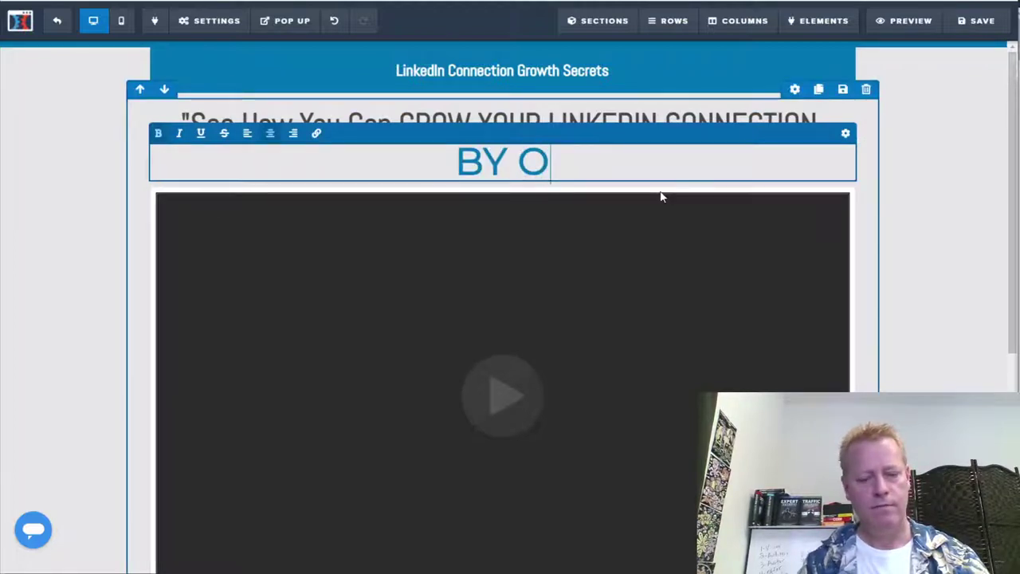
pyautogui.write('VER 11')
pyautogui.press('BackSpace')
pyautogui.write('000 PER ')
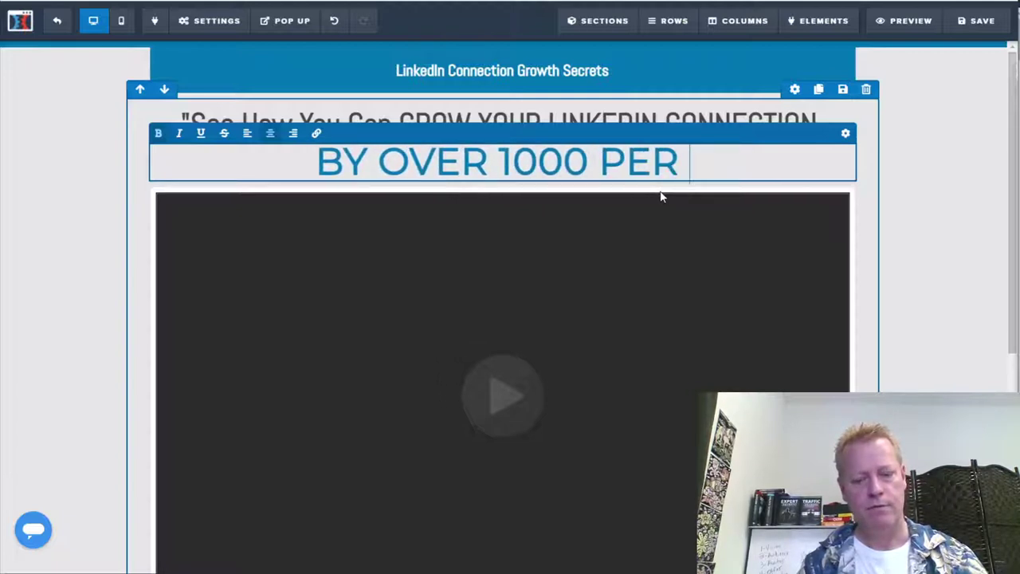
pyautogui.write('MONTH!')
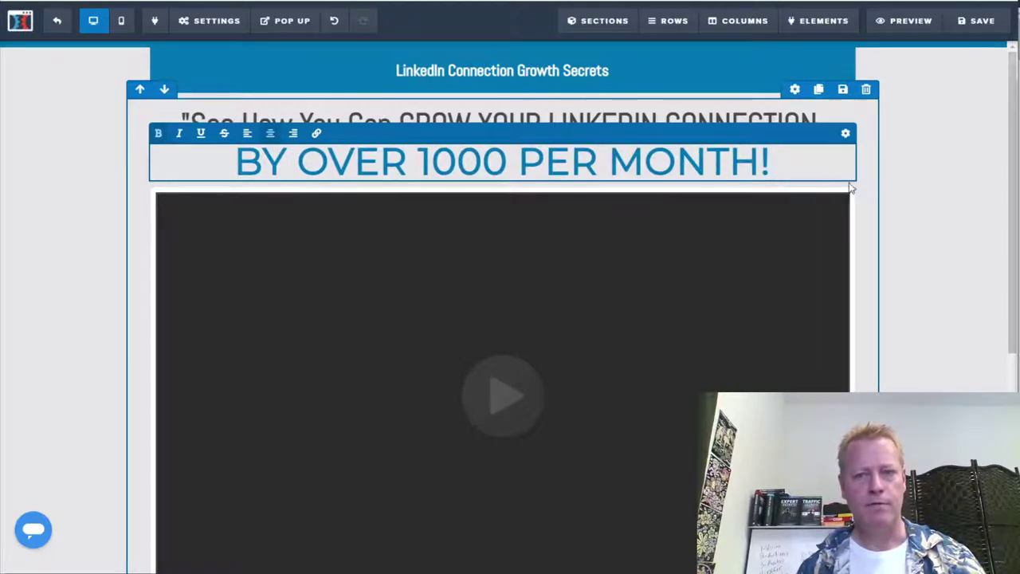
pyautogui.click(669, 246)
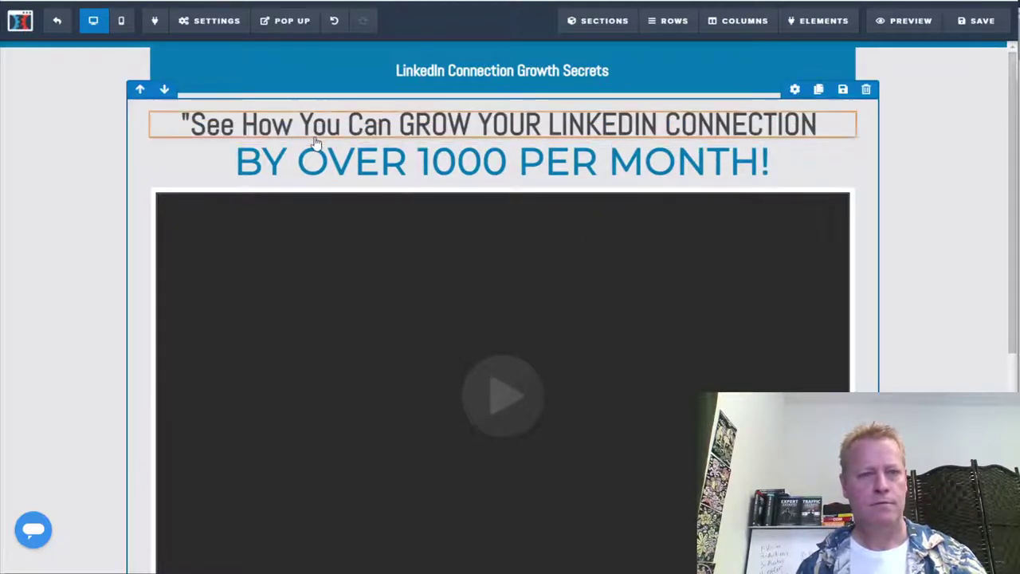
# Step: Change the word "See" to "Learn" at the start of the first headline line
pyautogui.doubleClick(199, 127)
pyautogui.write('Learn')
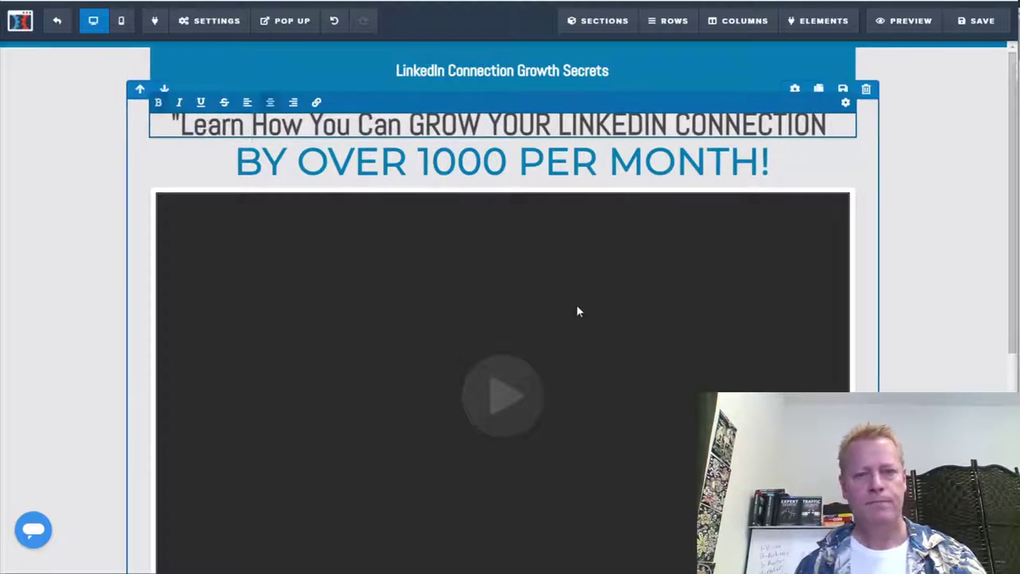
pyautogui.click(908, 244)
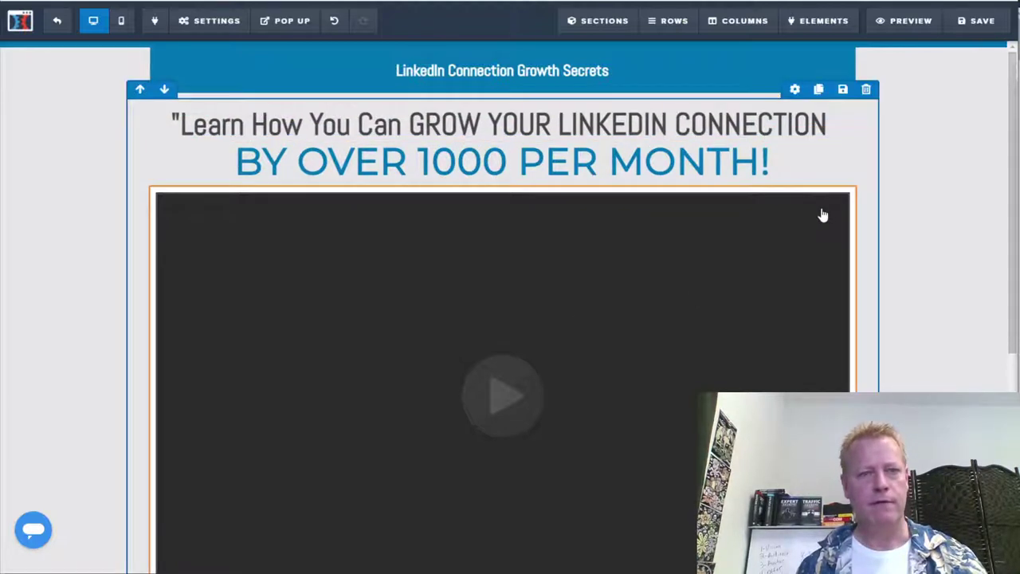
# Step: Replace the testimonial portrait below the video with the account's profile photo, using its image address from the course website
pyautogui.scroll(-5, 829, 214)
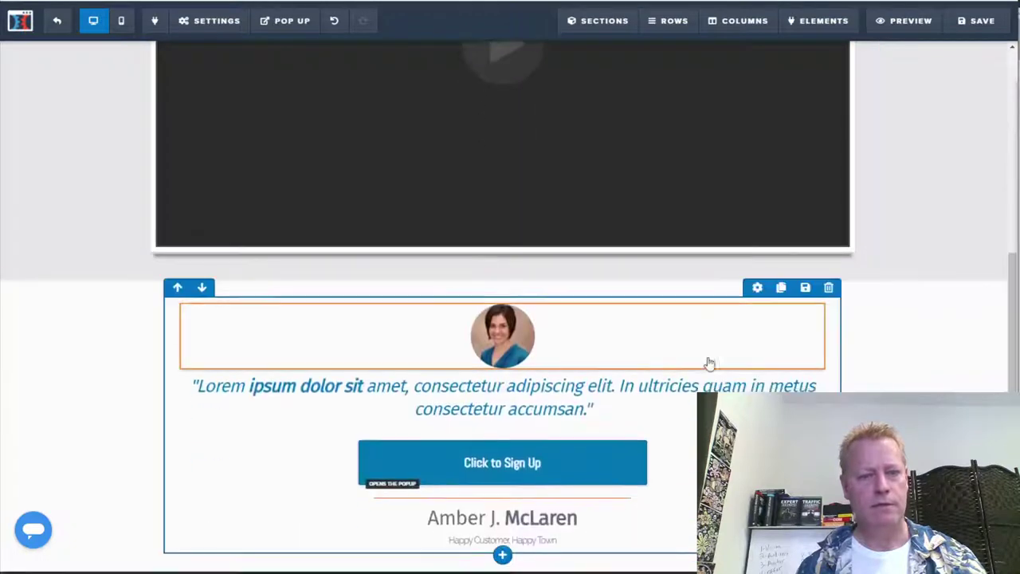
pyautogui.click(507, 355)
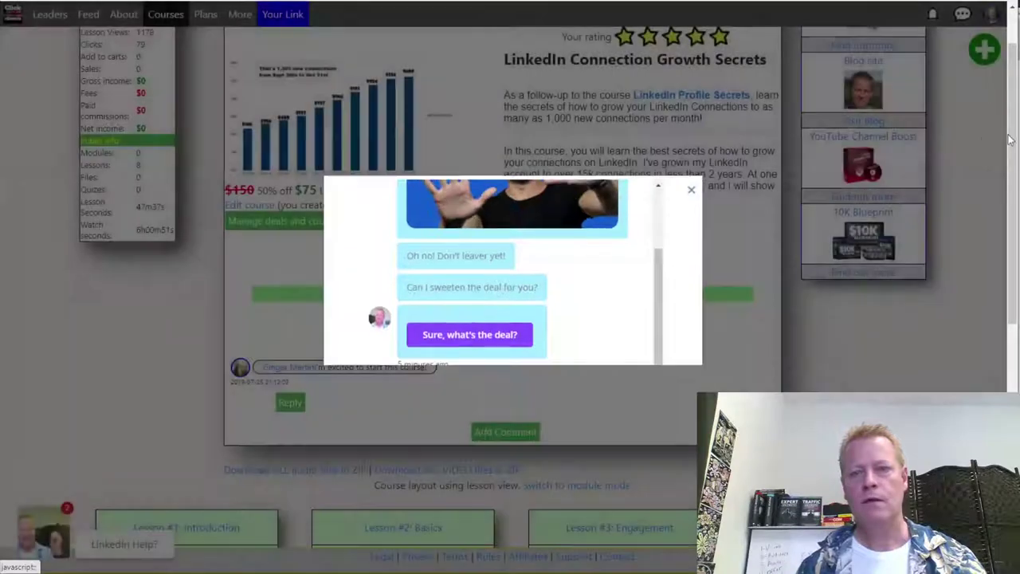
pyautogui.click(1010, 140)
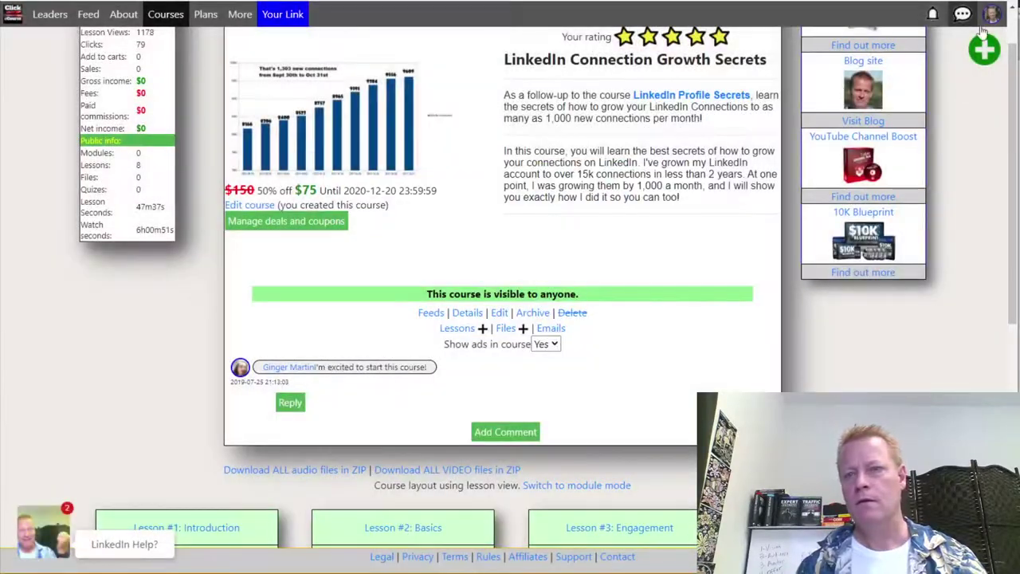
pyautogui.click(992, 18)
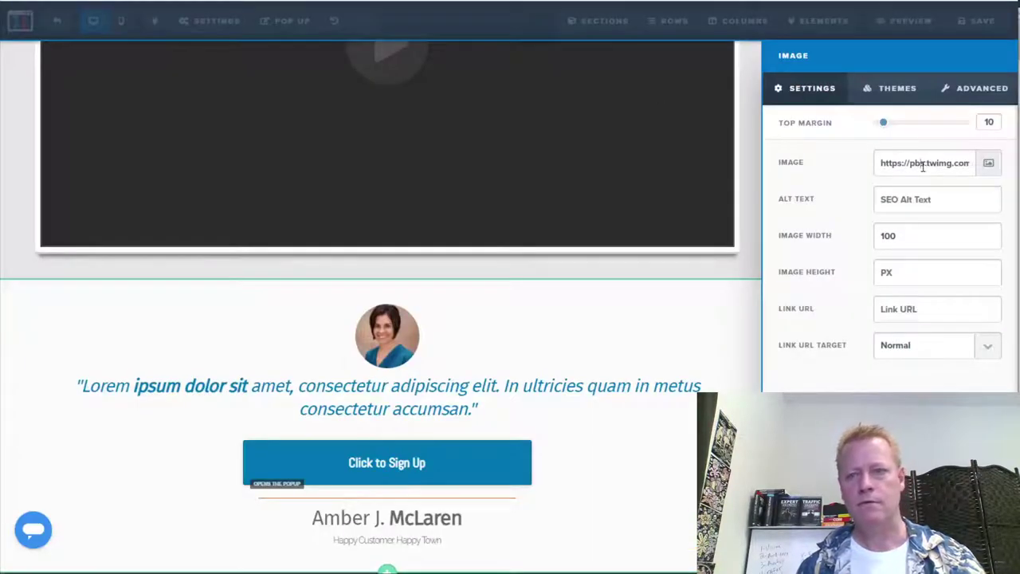
pyautogui.tripleClick(923, 165)
pyautogui.hotkey('ctrl', 'v')
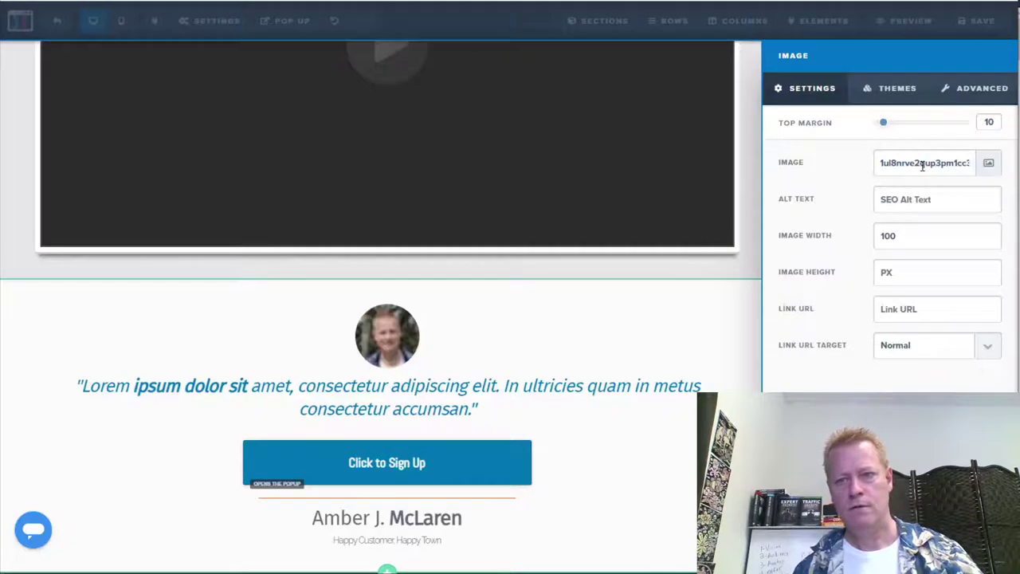
# Step: Strip the query string after "thumb.jpg" from the portrait's image address and close the image settings
pyautogui.press('Left')
pyautogui.press('Left')
pyautogui.press('Left')
pyautogui.press('Left')
pyautogui.press('Left')
pyautogui.press('Left')
pyautogui.press('Left')
pyautogui.press('Left')
pyautogui.press('Left')
pyautogui.press('Left')
pyautogui.press('Left')
pyautogui.press('Left')
pyautogui.press('Left')
pyautogui.press('Left')
pyautogui.press('Left')
pyautogui.press('Left')
pyautogui.press('Left')
pyautogui.press('Left')
pyautogui.press('Left')
pyautogui.press('Left')
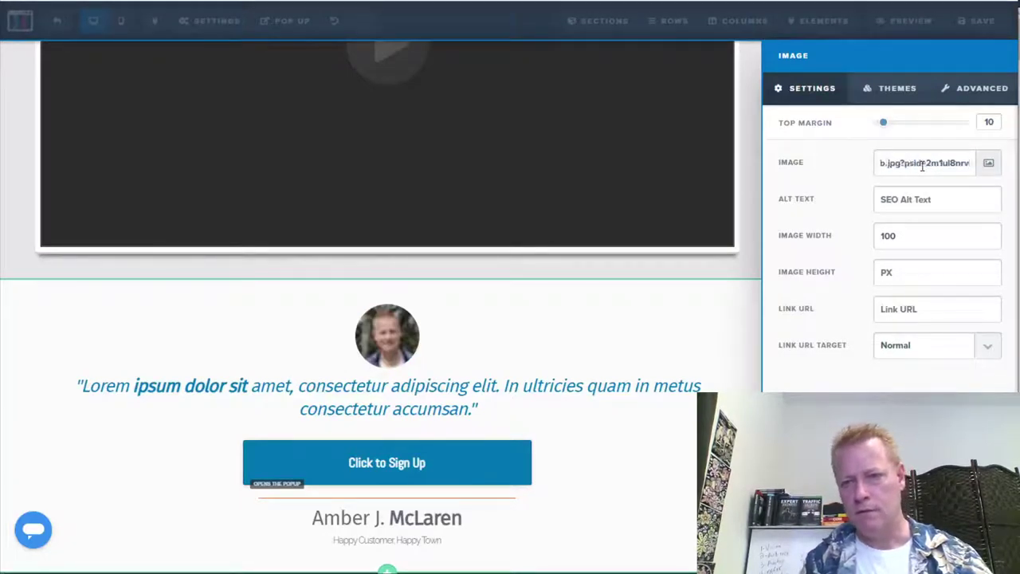
pyautogui.press('Left')
pyautogui.press('Left')
pyautogui.press('Left')
pyautogui.press('Left')
pyautogui.press('Left')
pyautogui.press('Left')
pyautogui.press('Left')
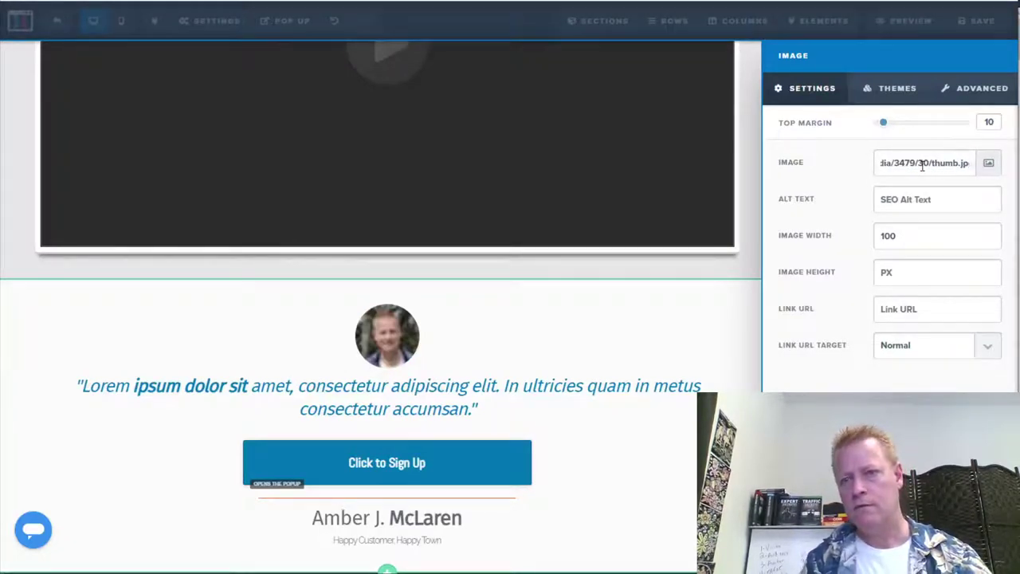
pyautogui.press('Delete')
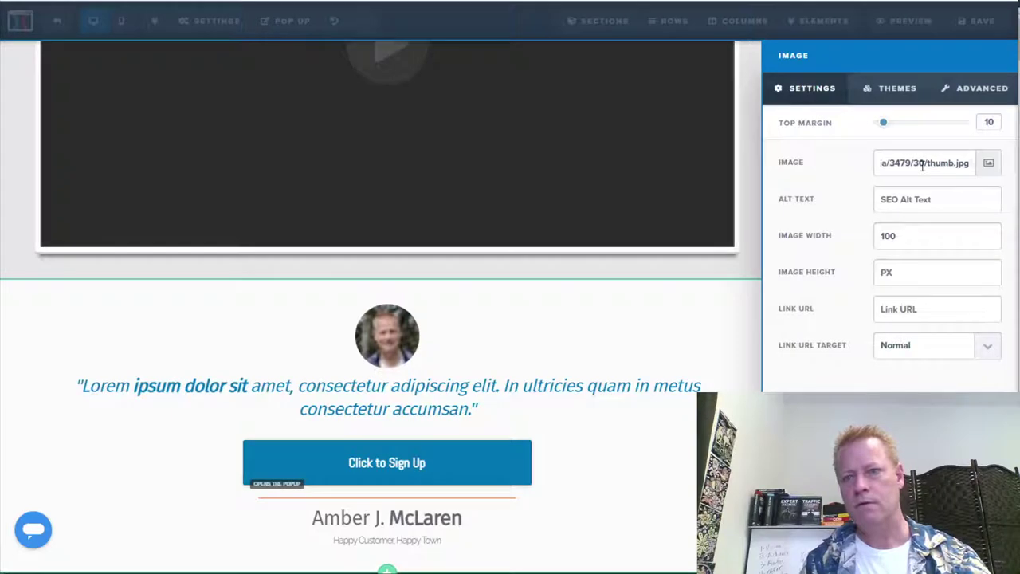
pyautogui.press('Delete')
pyautogui.press('Delete')
pyautogui.press('Delete')
pyautogui.press('Left')
pyautogui.press('Home')
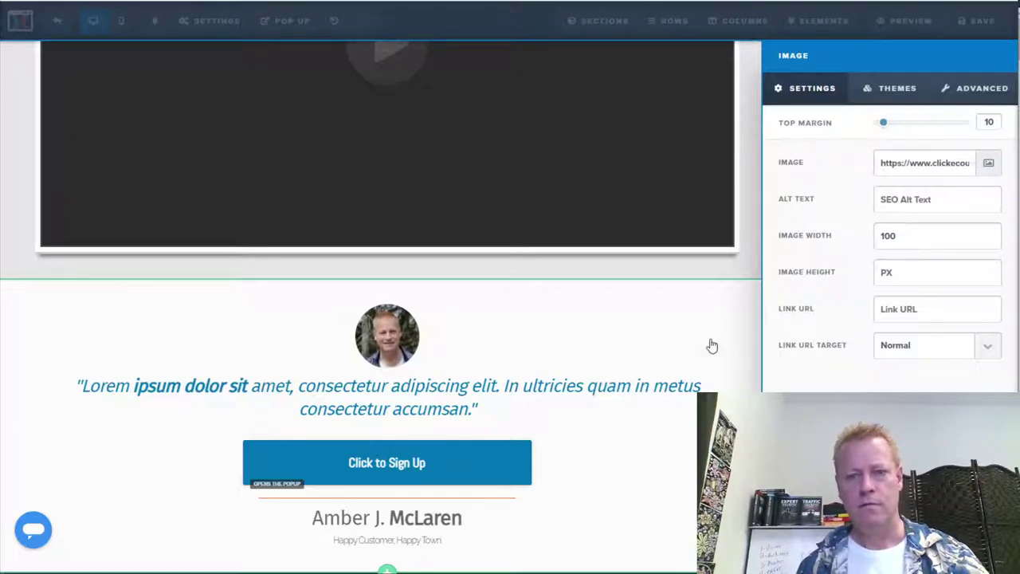
pyautogui.click(539, 348)
pyautogui.click(410, 388)
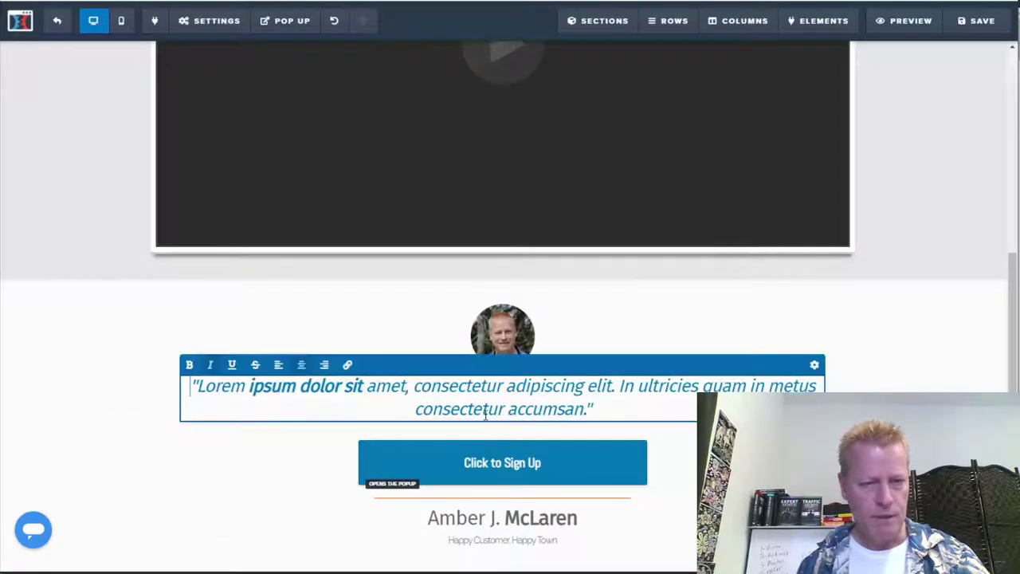
pyautogui.moveTo(585, 411); pyautogui.dragTo(200, 381)
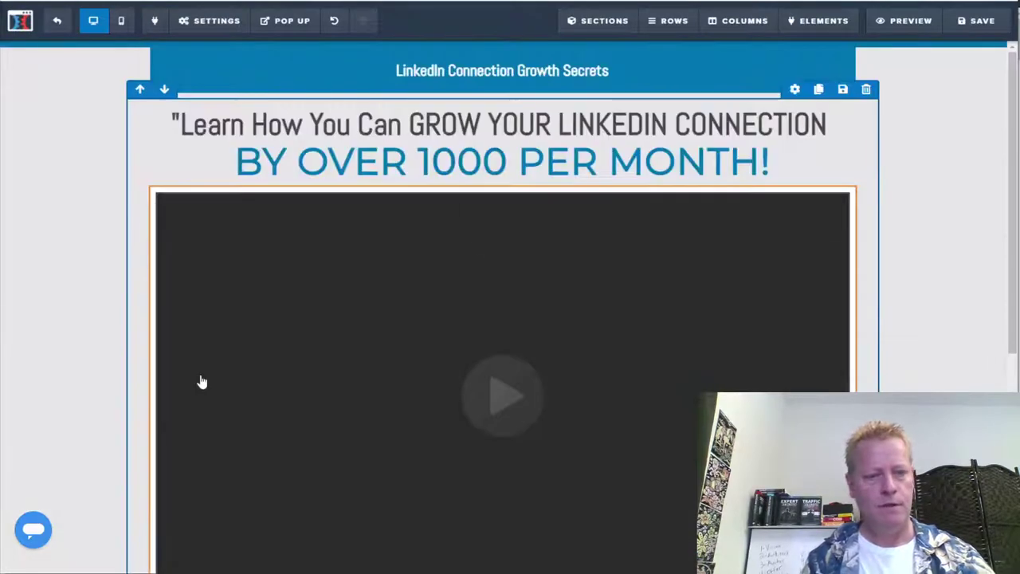
pyautogui.write('as')
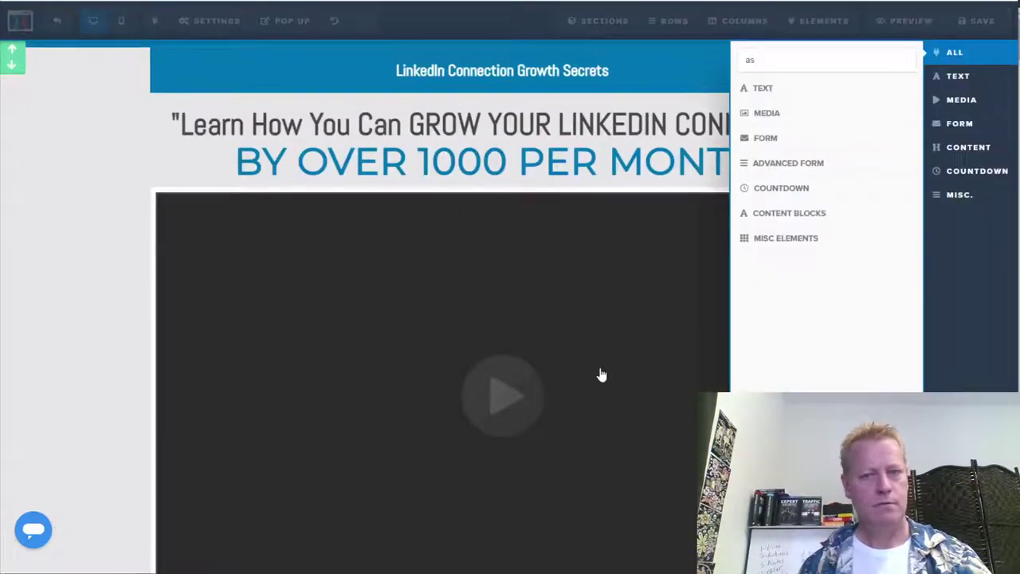
pyautogui.click(223, 362)
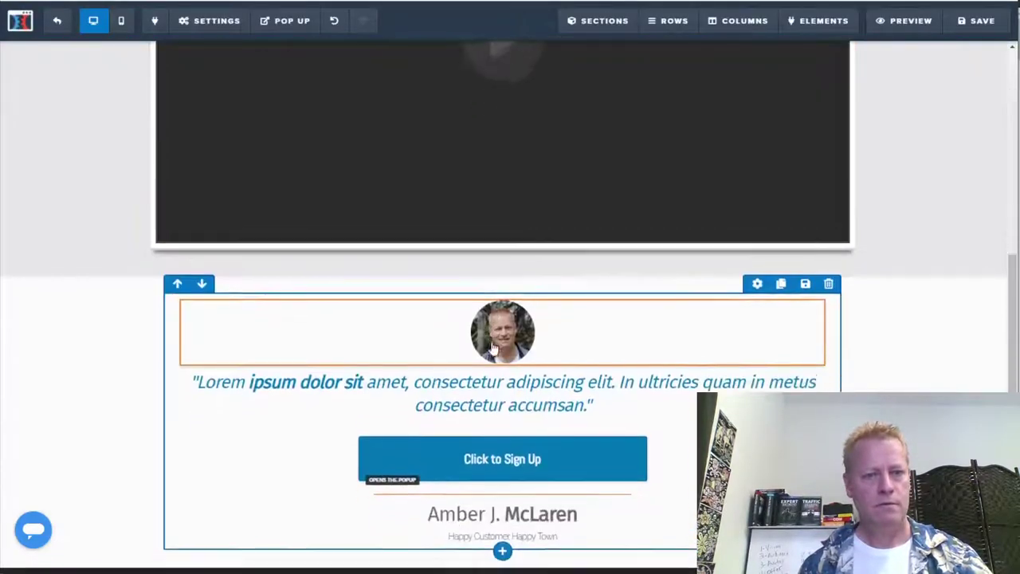
# Step: Replace the placeholder testimonial quote with "I was able to grow my LinkedIn Connections by over 1200 in a single"
pyautogui.click(363, 378)
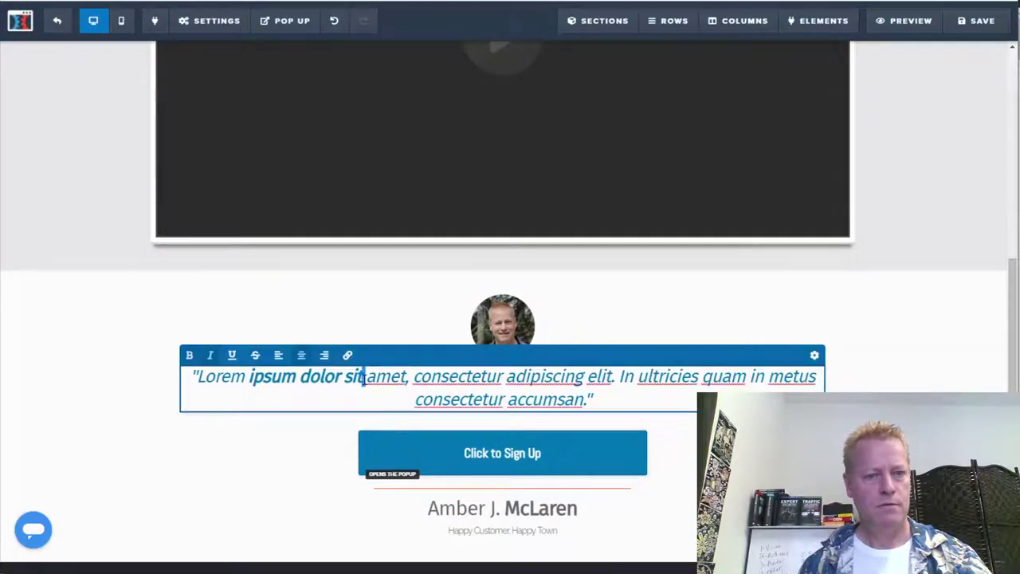
pyautogui.hotkey('ctrl', 'a')
pyautogui.press('BackSpace')
pyautogui.write('I was')
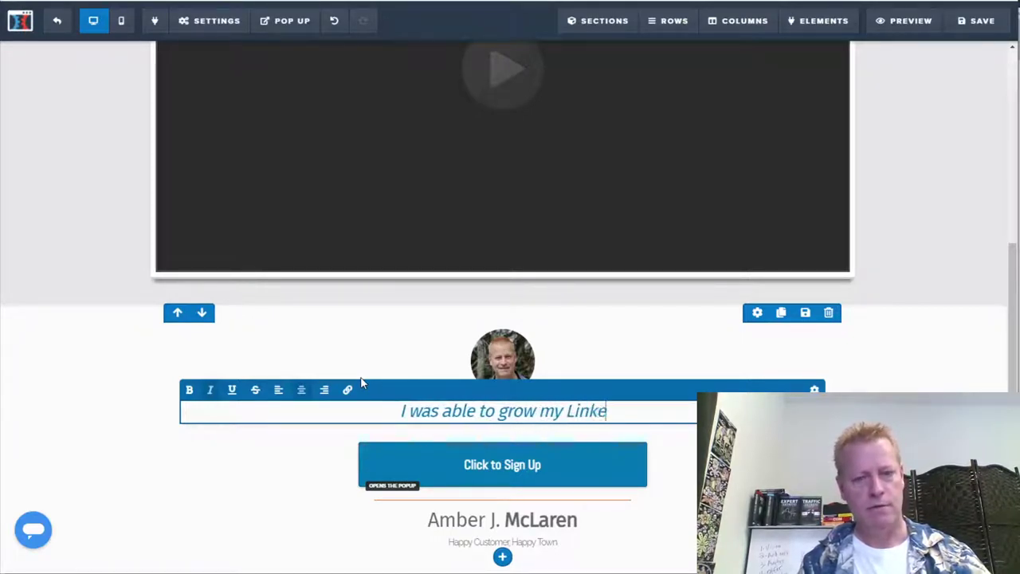
pyautogui.write('LinkedIn Co')
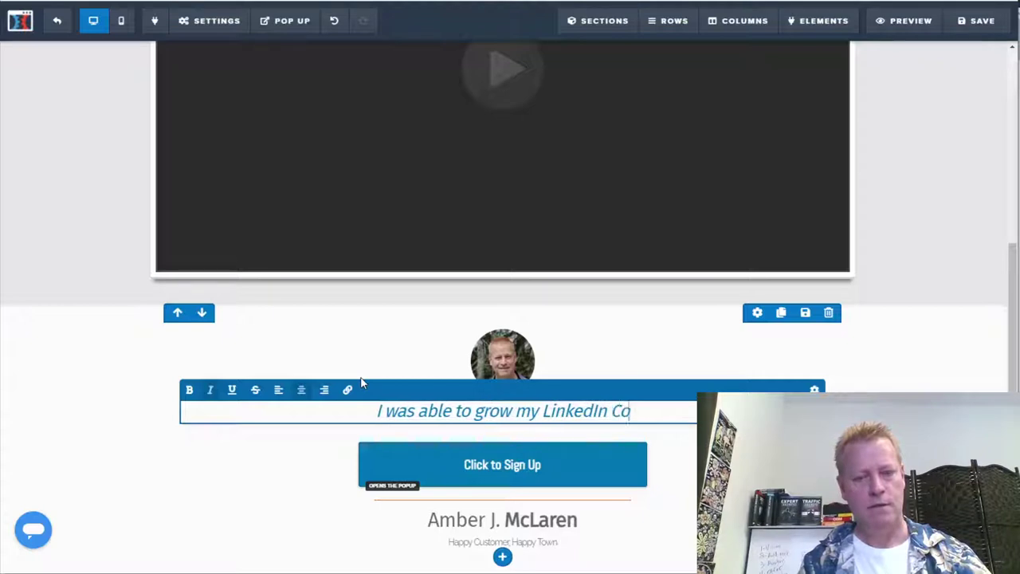
pyautogui.write('nnection')
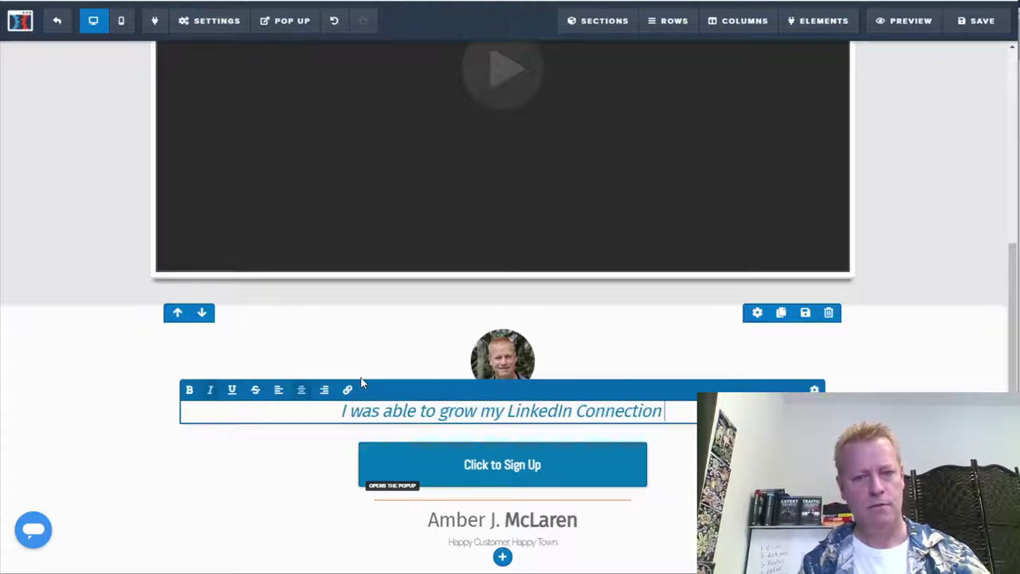
pyautogui.write('s by over')
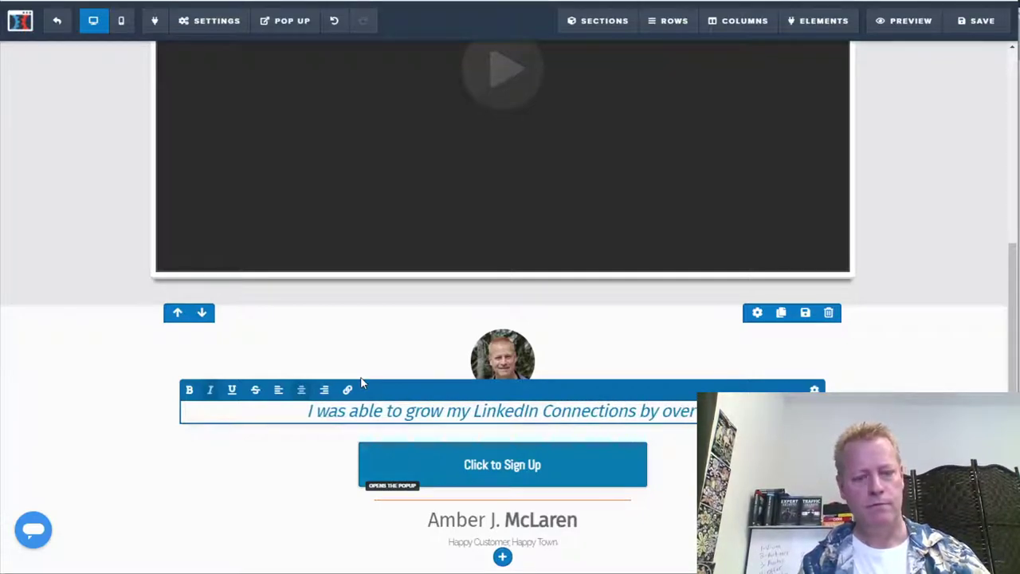
pyautogui.write(' 12')
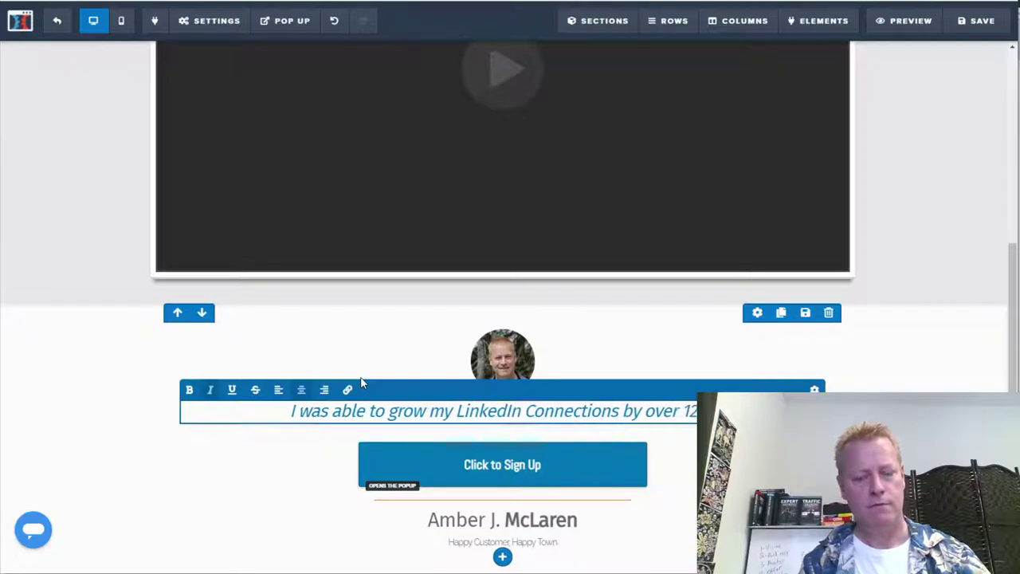
pyautogui.write('00 in a')
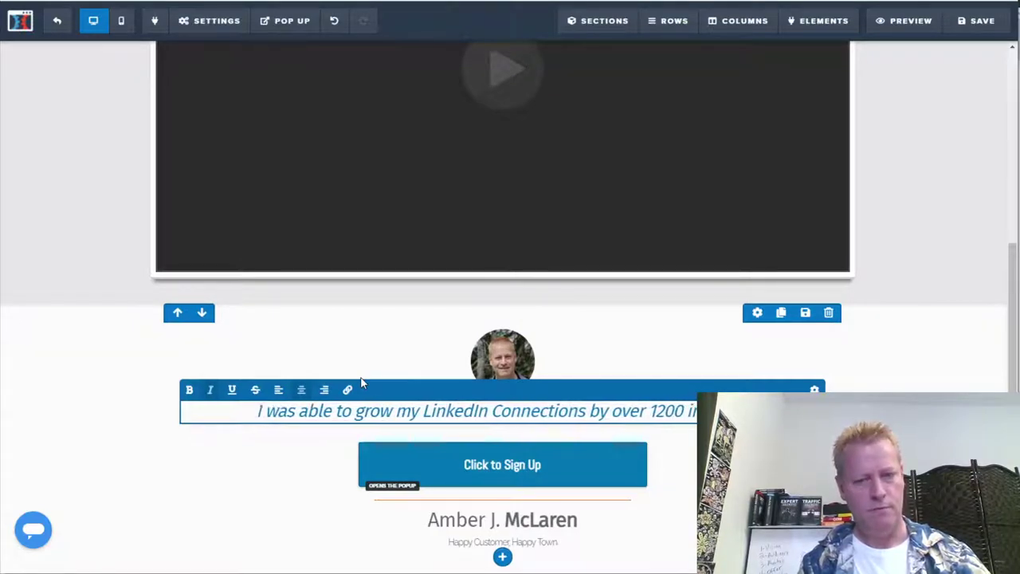
pyautogui.write(' sin')
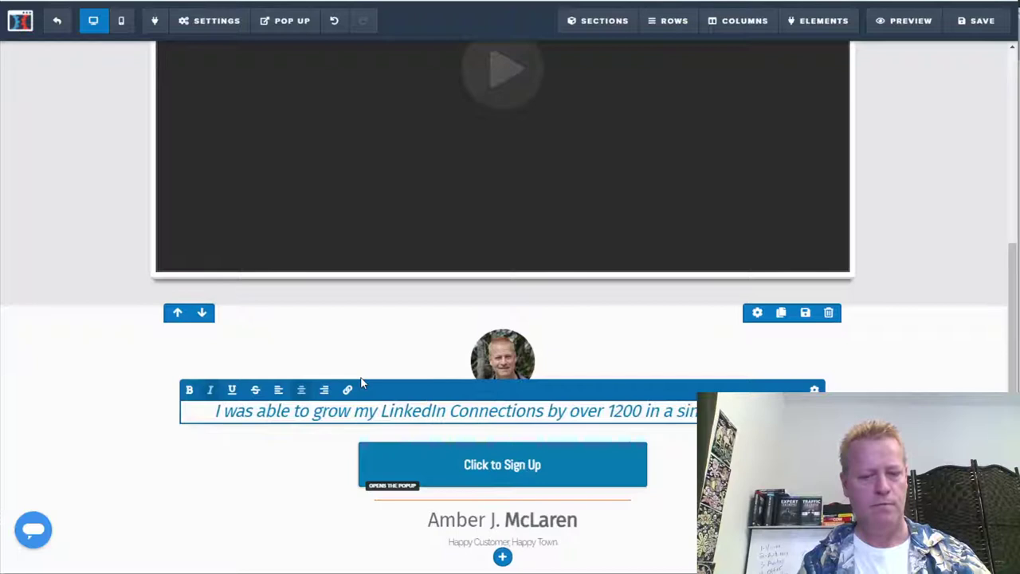
pyautogui.write('gle d')
pyautogui.press('BackSpace')
pyautogui.press('BackSpace')
pyautogui.press('BackSpace')
pyautogui.press('BackSpace')
pyautogui.press('BackSpace')
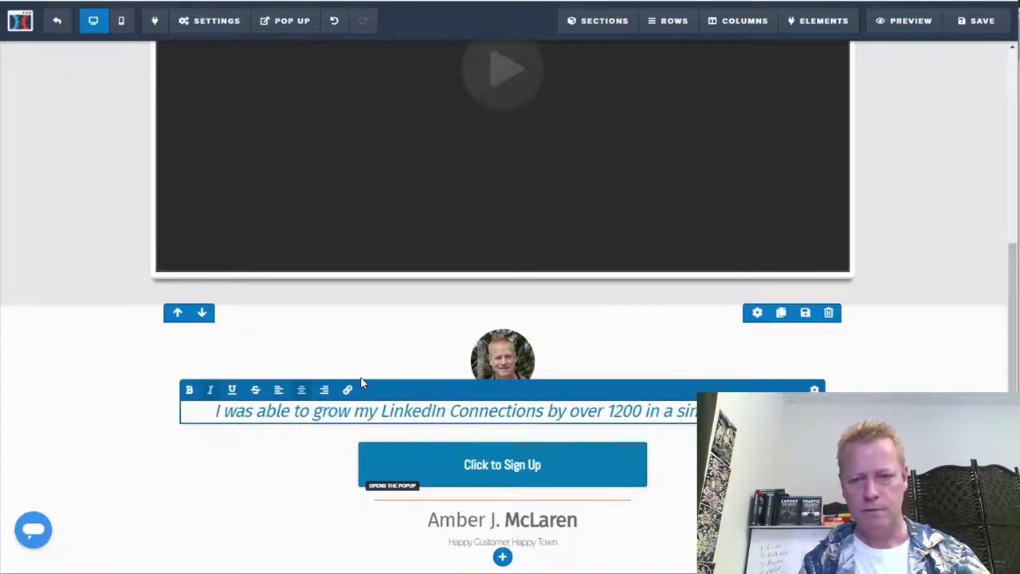
# Step: Continue the testimonial quote with "month by following the simple strategies you can have access to right"
pyautogui.write('month of')
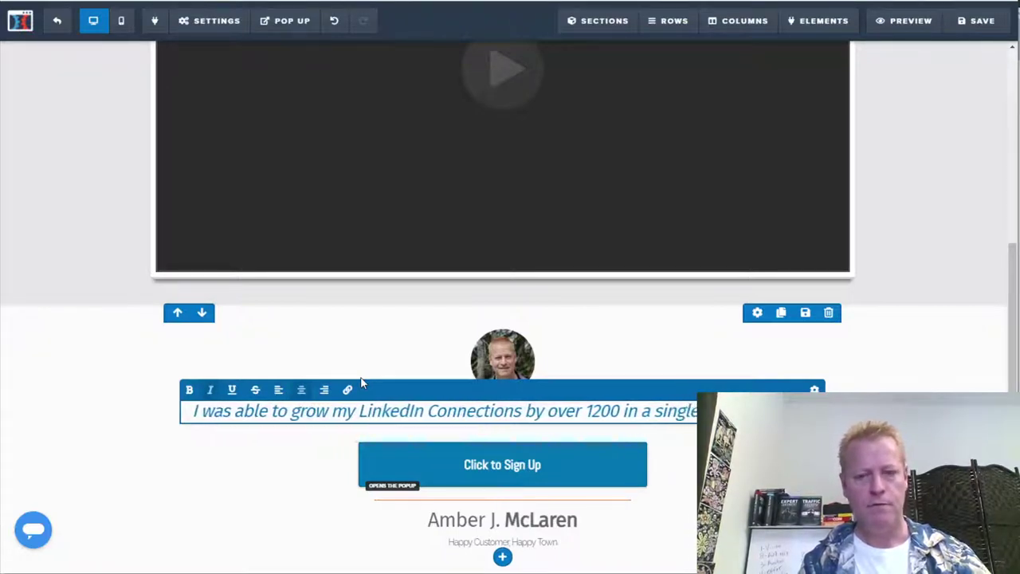
pyautogui.write(' following the')
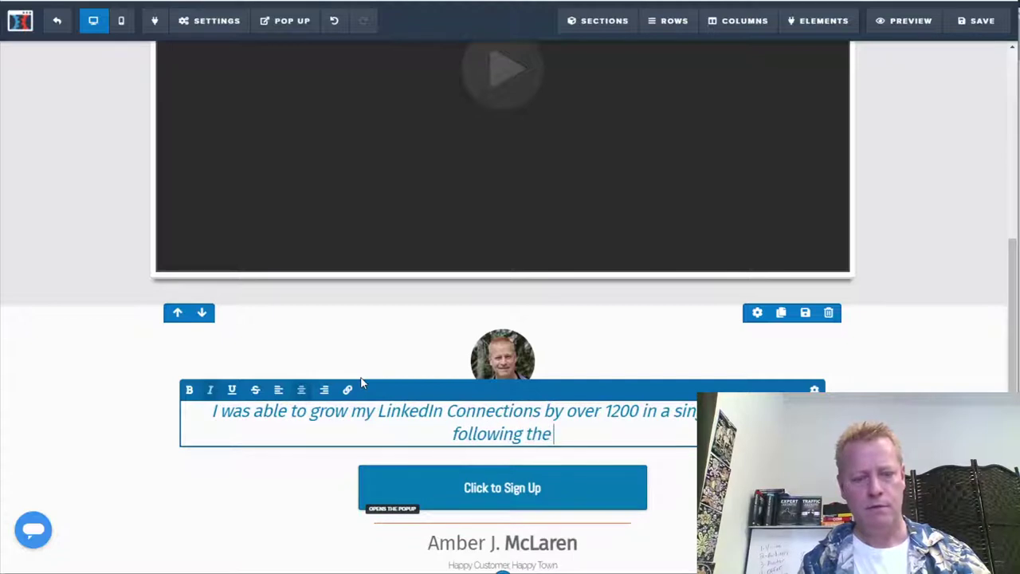
pyautogui.write(' simple st')
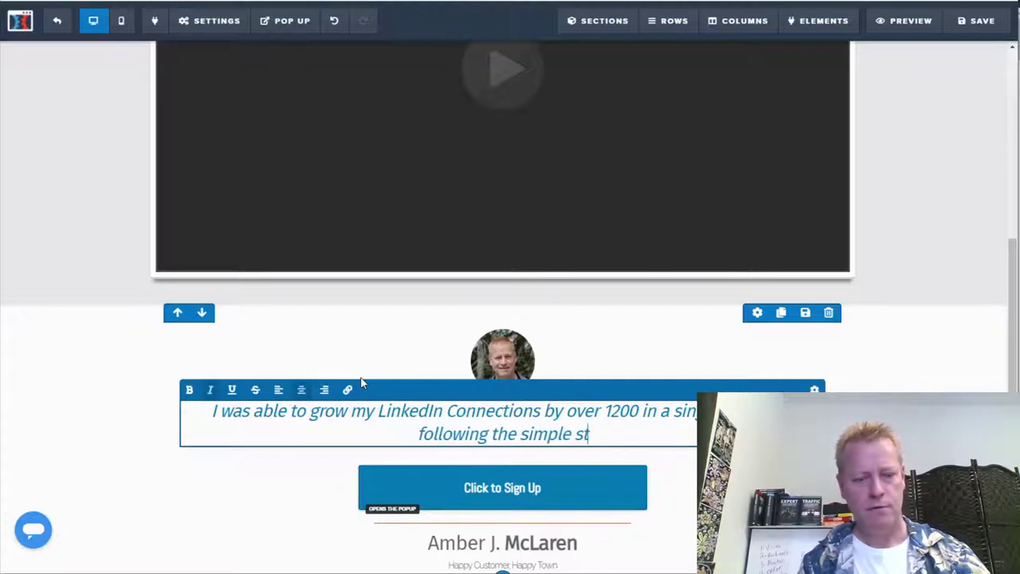
pyautogui.write('rategies you')
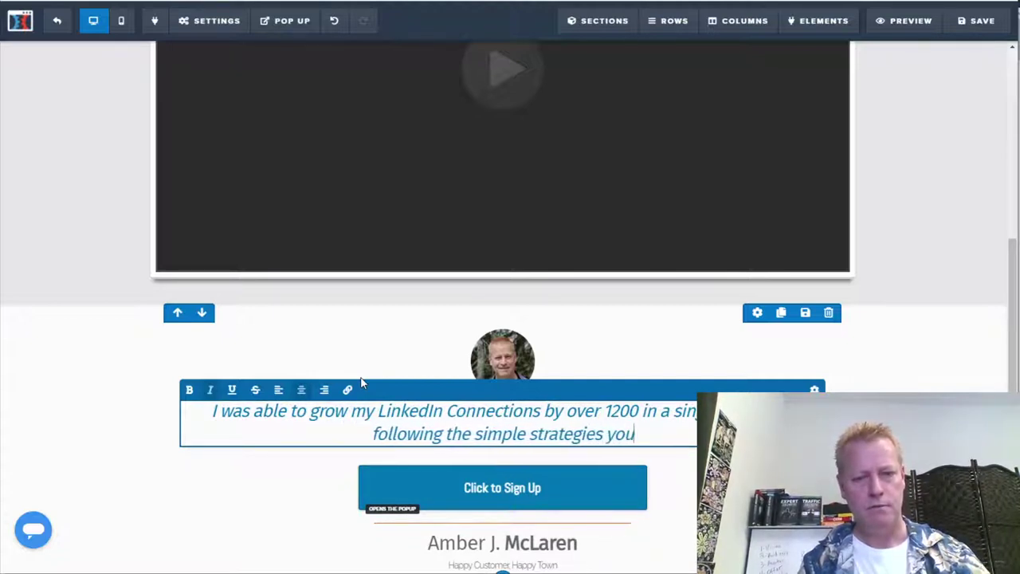
pyautogui.write(' can have accee')
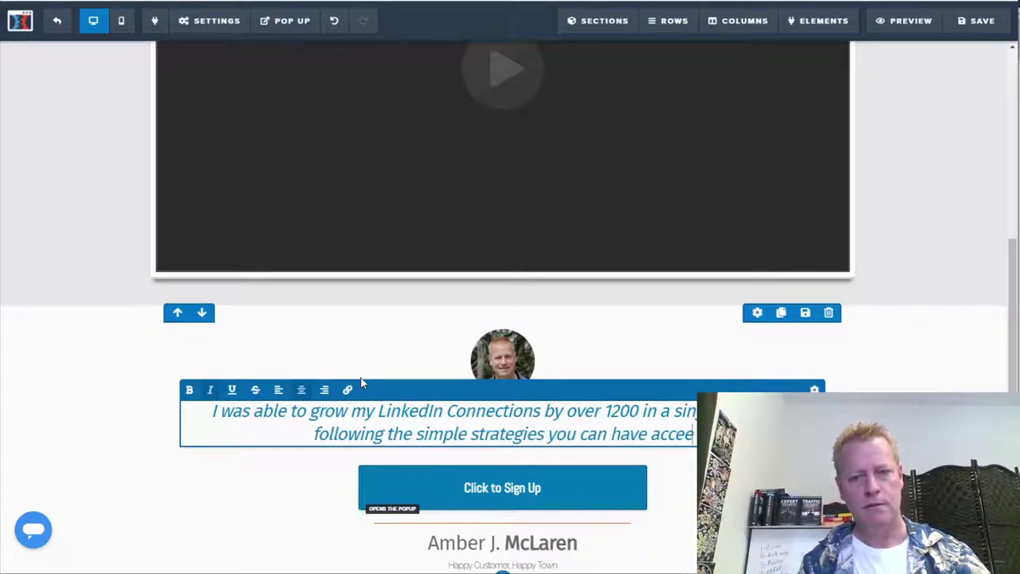
pyautogui.press('BackSpace')
pyautogui.write('ss')
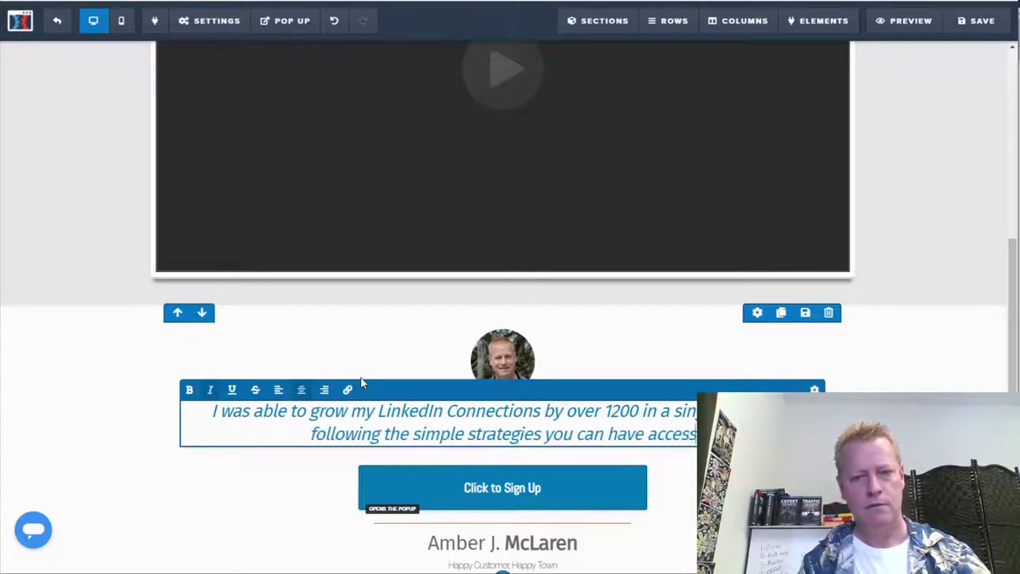
pyautogui.write(' to right')
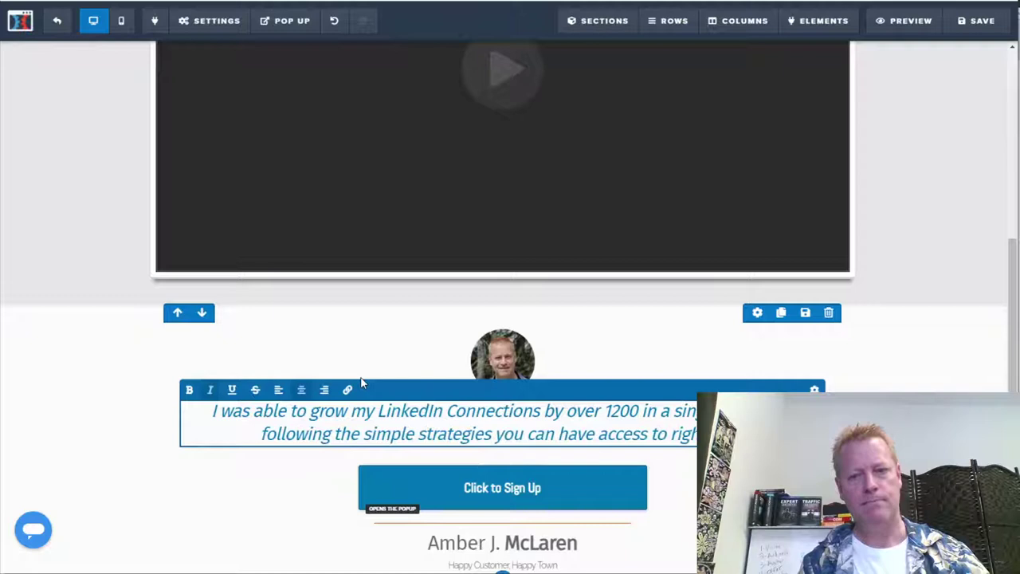
# Step: Replace the placeholder customer name below the sign-up button with the course author's full name
pyautogui.scroll(-1, 516, 510)
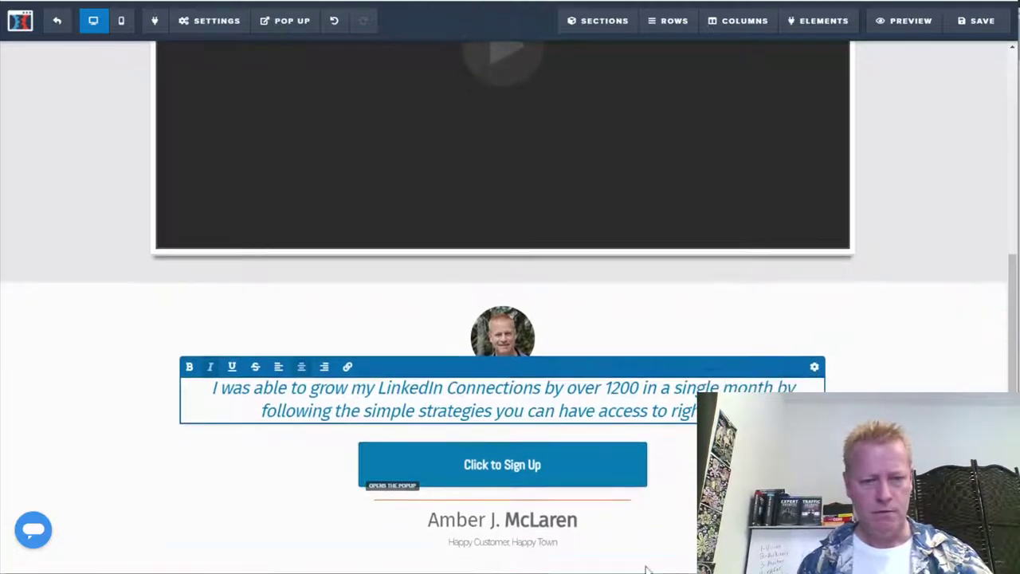
pyautogui.click(516, 532)
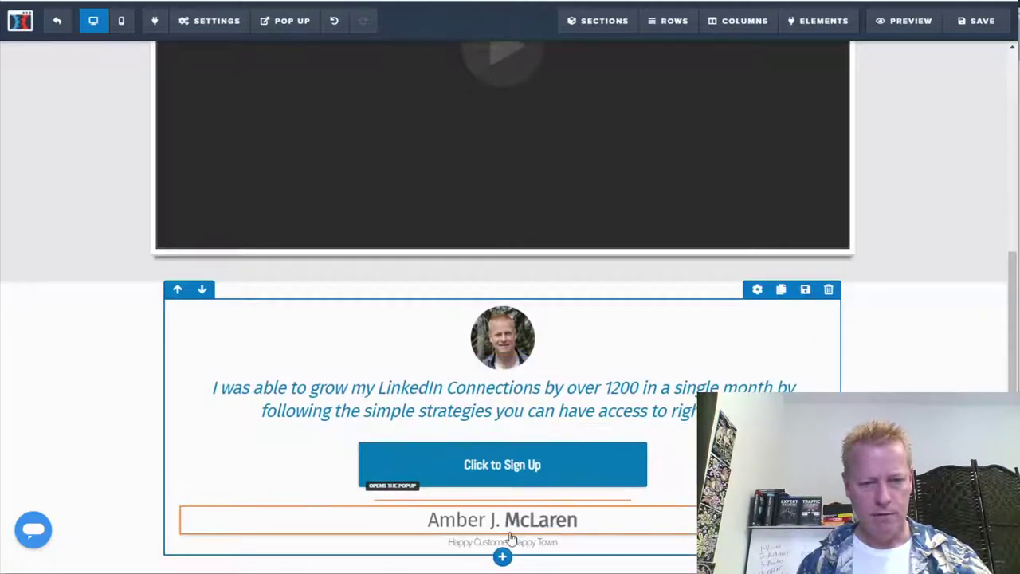
pyautogui.click(496, 523)
pyautogui.moveTo(430, 520); pyautogui.dragTo(579, 514)
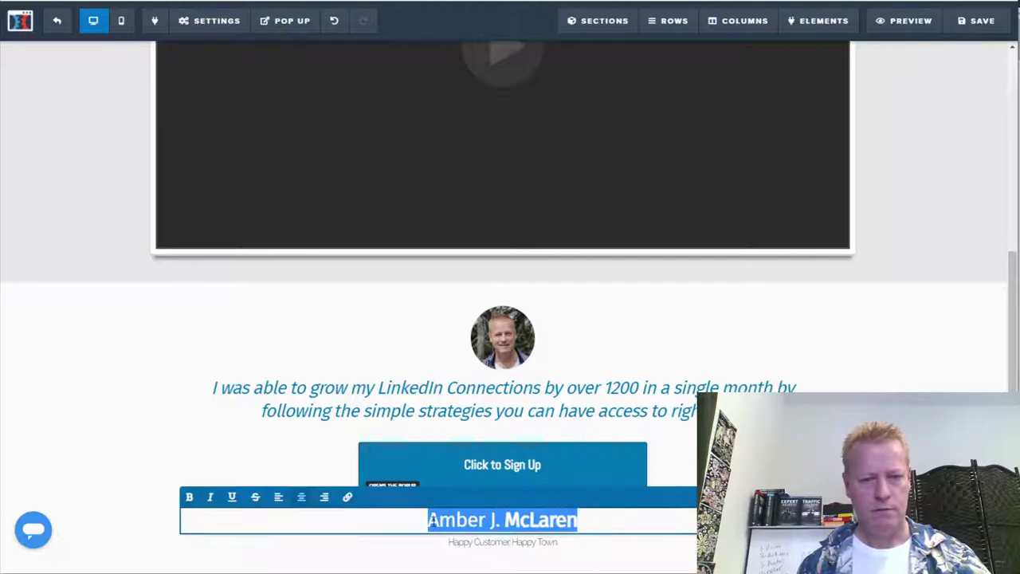
pyautogui.doubleClick(436, 520)
pyautogui.press('Delete')
pyautogui.press('Delete')
pyautogui.press('Delete')
pyautogui.press('Delete')
pyautogui.press('Delete')
pyautogui.press('Delete')
pyautogui.press('Delete')
pyautogui.press('Delete')
pyautogui.press('Delete')
pyautogui.press('Delete')
pyautogui.press('Delete')
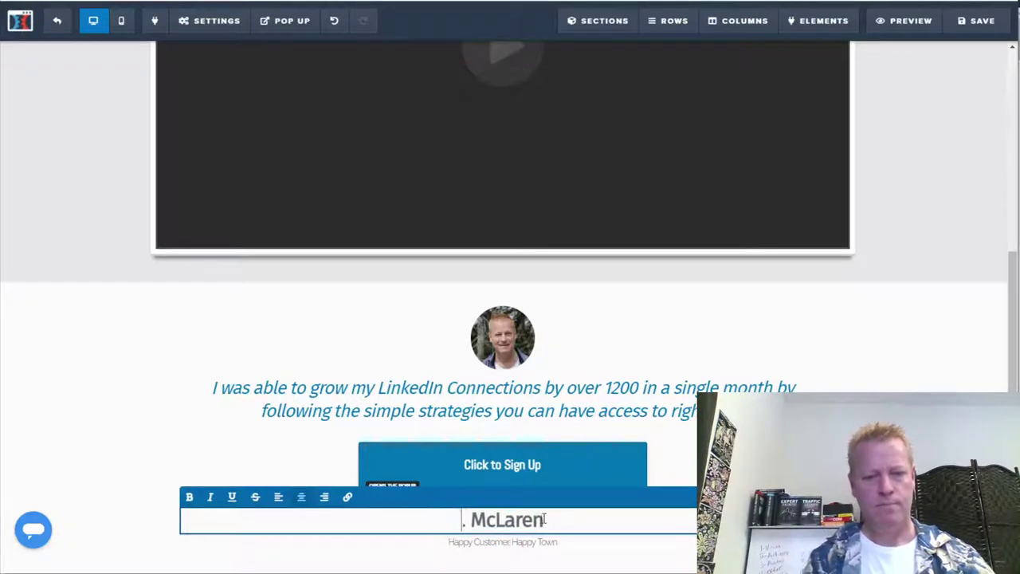
pyautogui.write('Jean-Serge Gagnon')
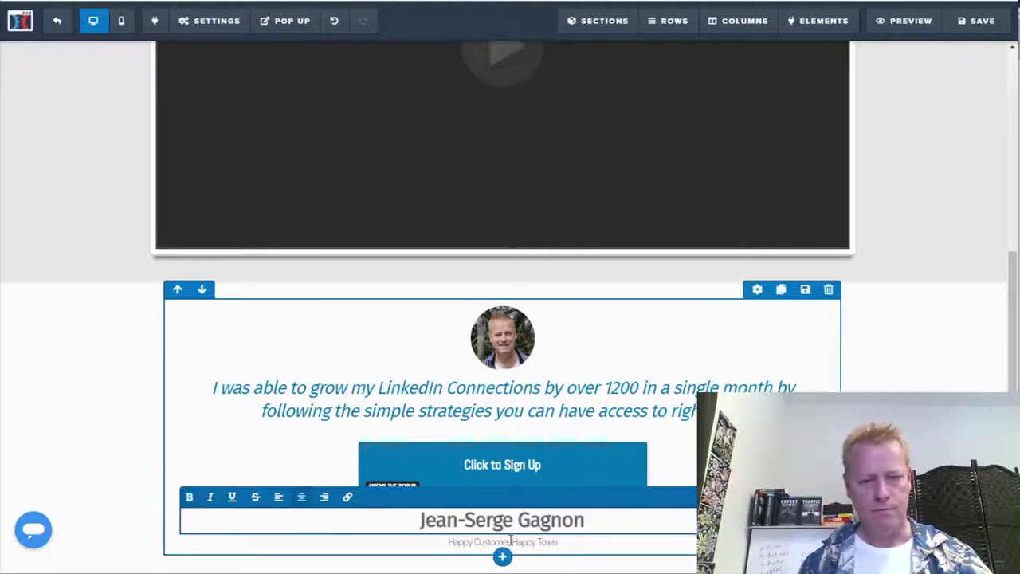
# Step: Replace the "Happy Customer, Happy Town" caption under the name with "Author or LinkedIn Connection Growth Secrets"
pyautogui.click(521, 549)
pyautogui.click(534, 542)
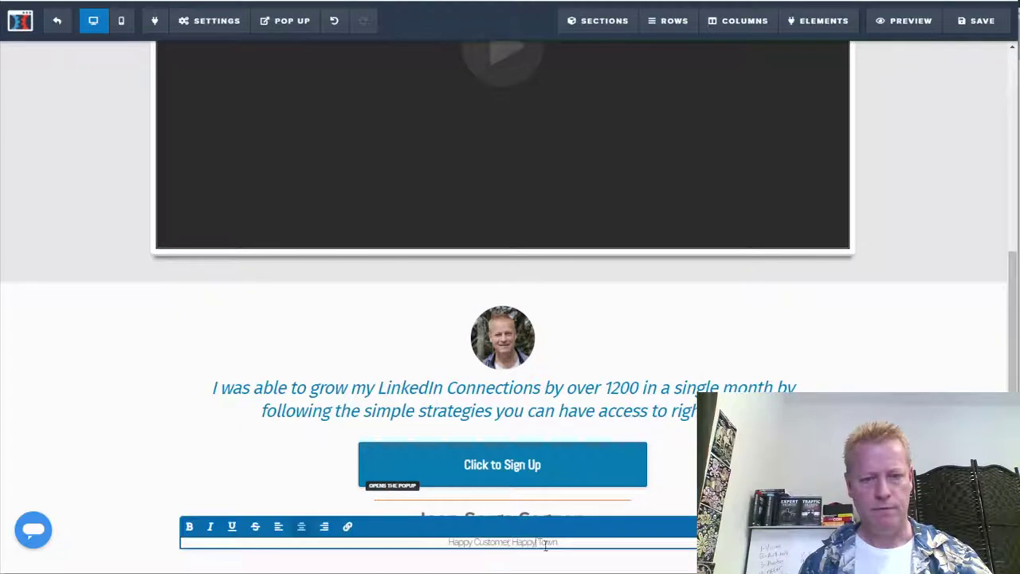
pyautogui.moveTo(555, 542); pyautogui.dragTo(451, 543)
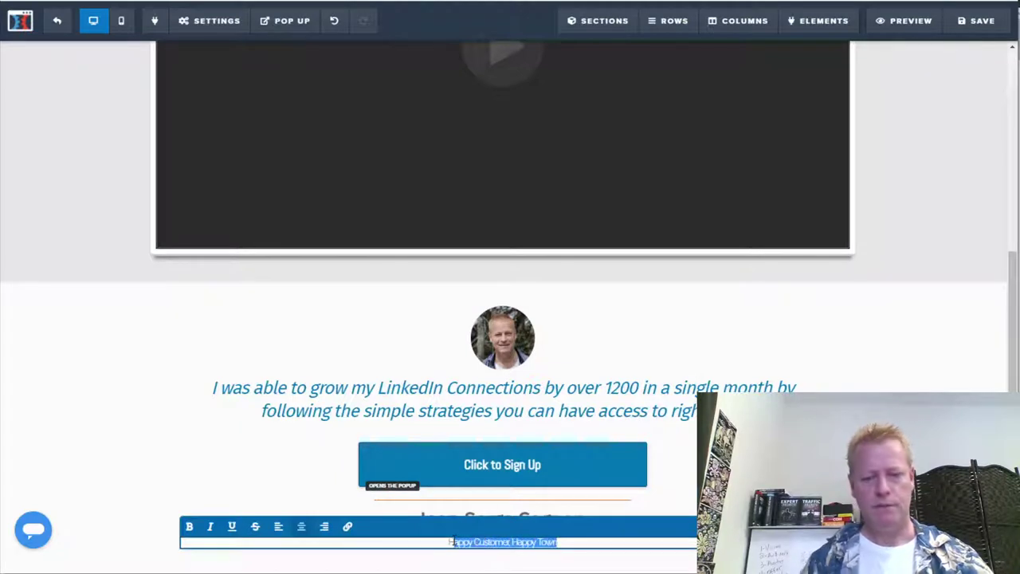
pyautogui.press('BackSpace')
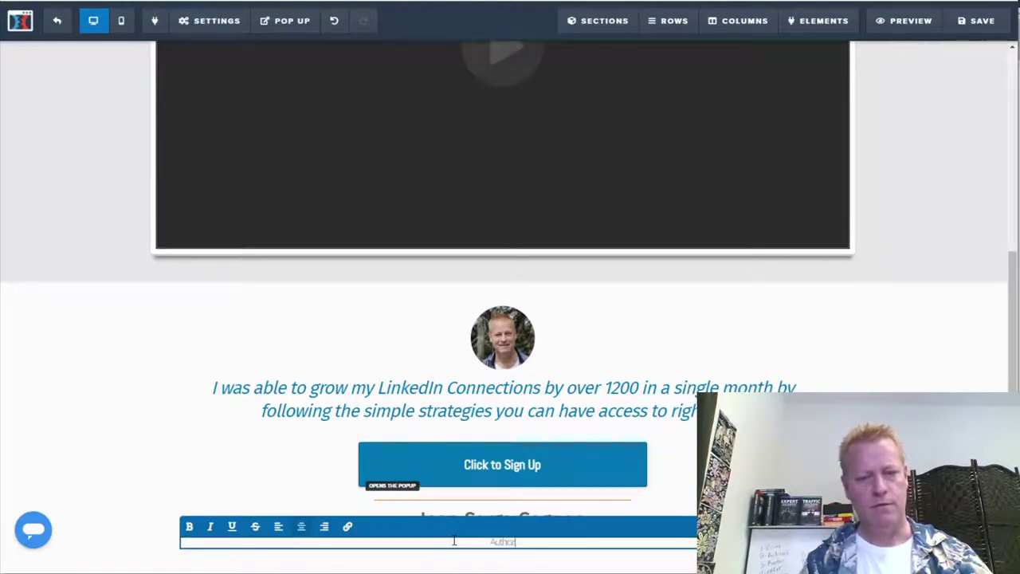
pyautogui.write('Author or LinkedIn Co')
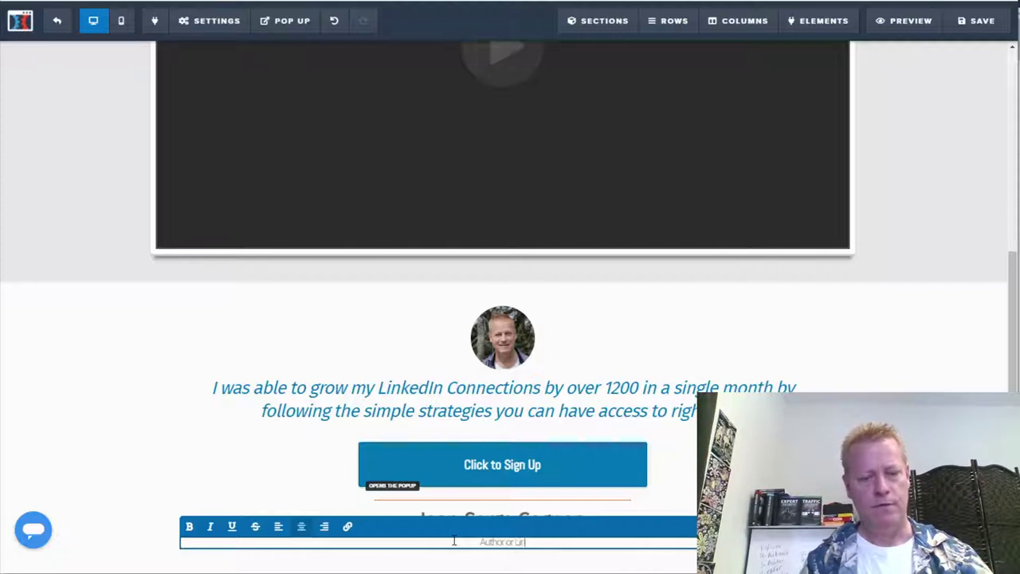
pyautogui.write('nnec')
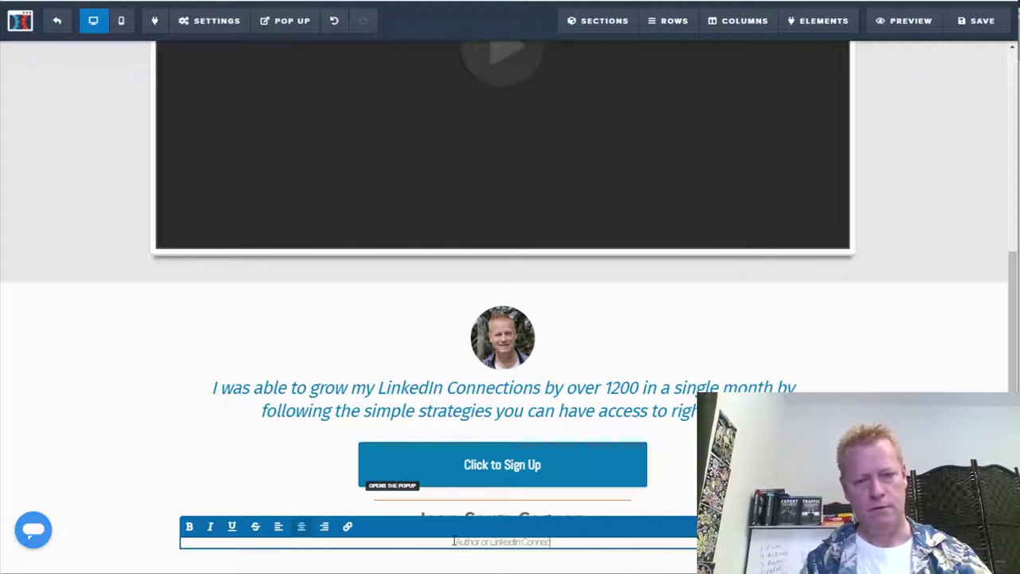
pyautogui.write('tion Growth Secre')
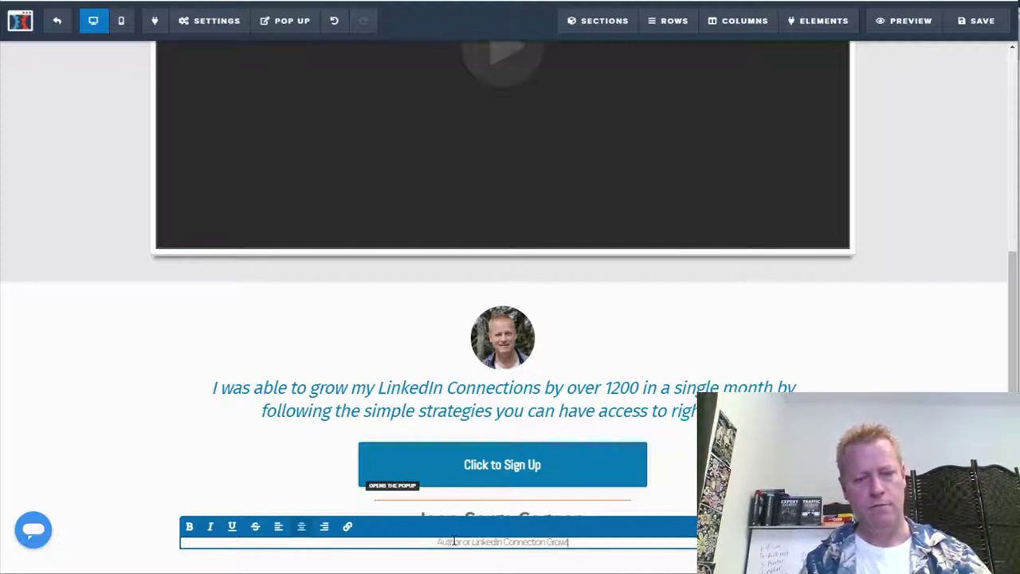
pyautogui.write('ts')
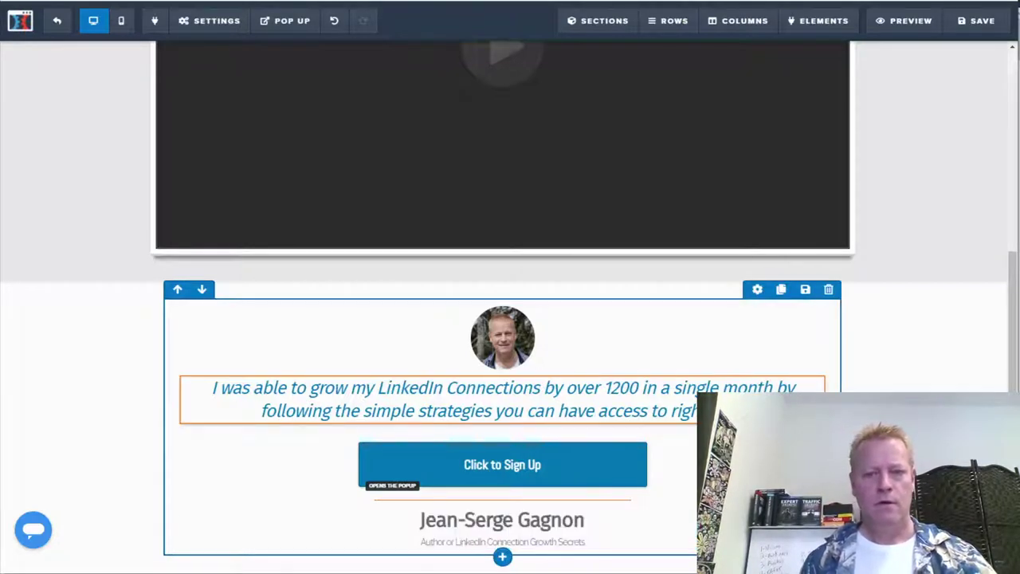
# Step: Add a new line under the testimonial quote reading "Get access now to LinkedIn Connection Growth Secrets for"
pyautogui.click(502, 398)
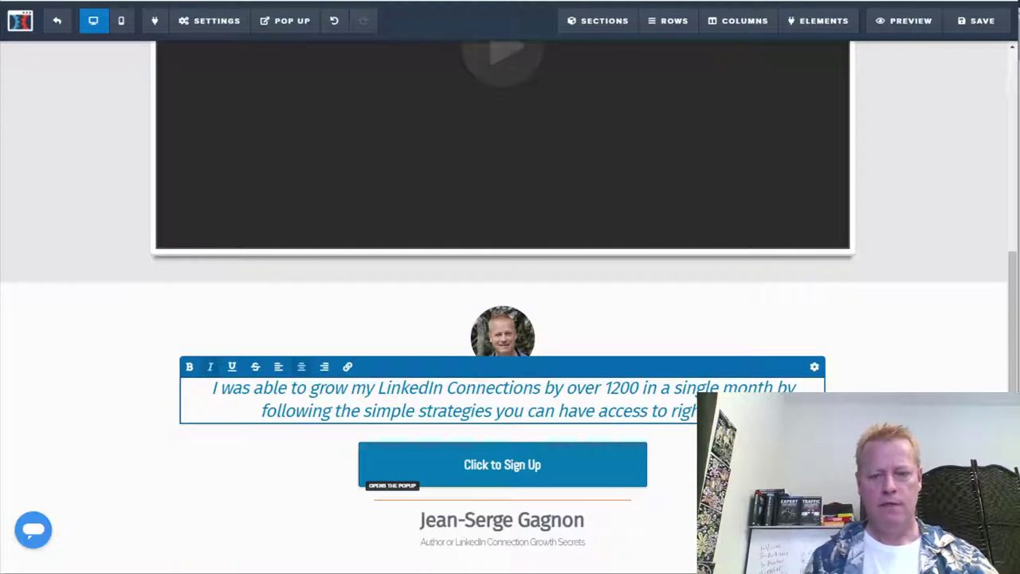
pyautogui.press('Return')
pyautogui.write('Get access')
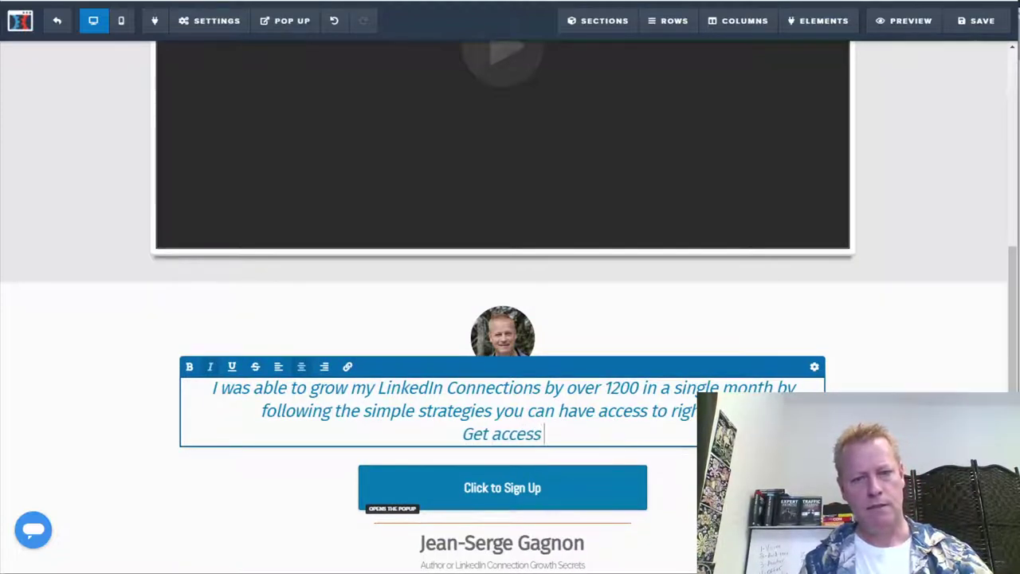
pyautogui.write(' now to ')
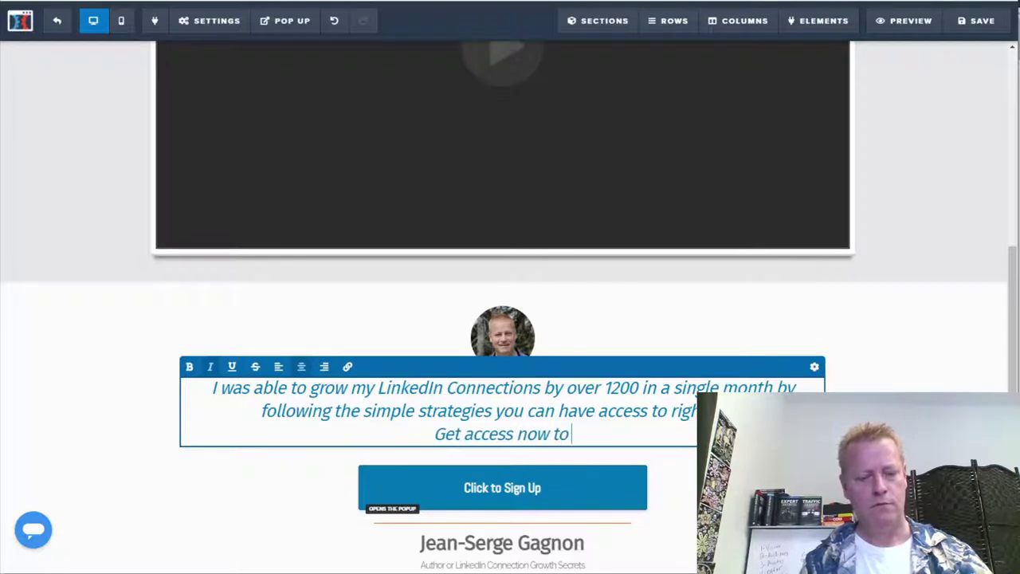
pyautogui.write('Linked')
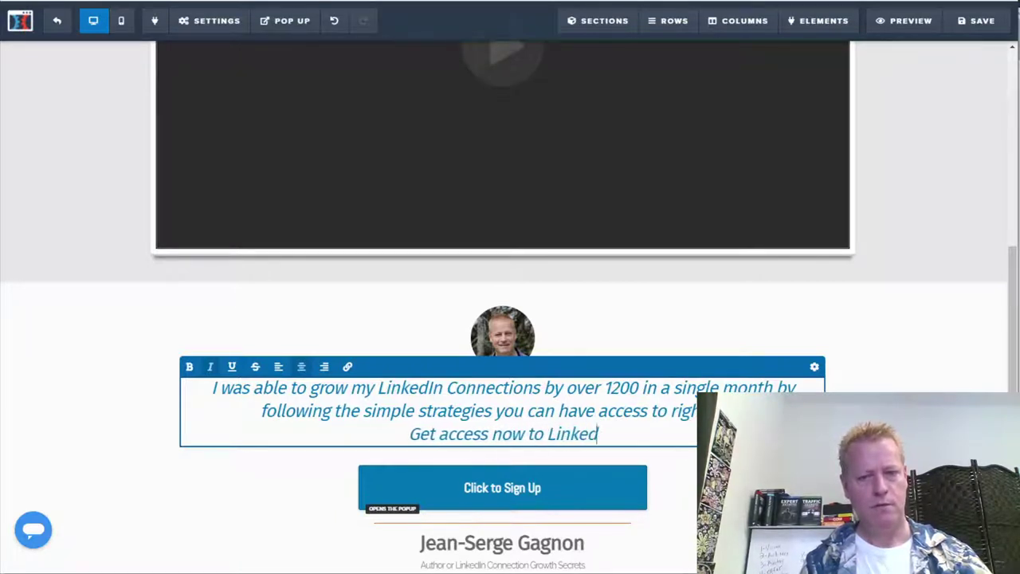
pyautogui.write('In Connectt')
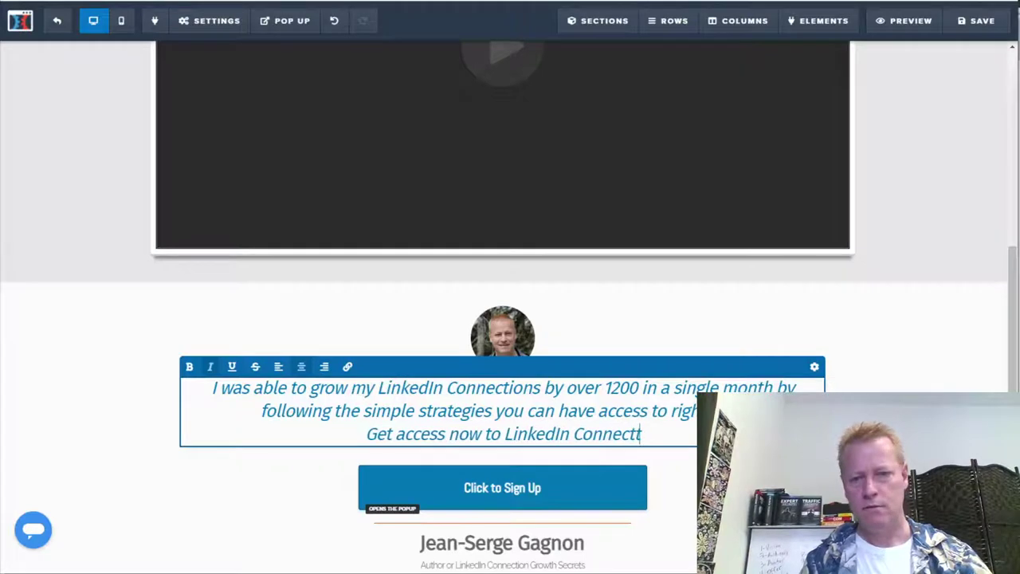
pyautogui.press('BackSpace')
pyautogui.write('ion Gr')
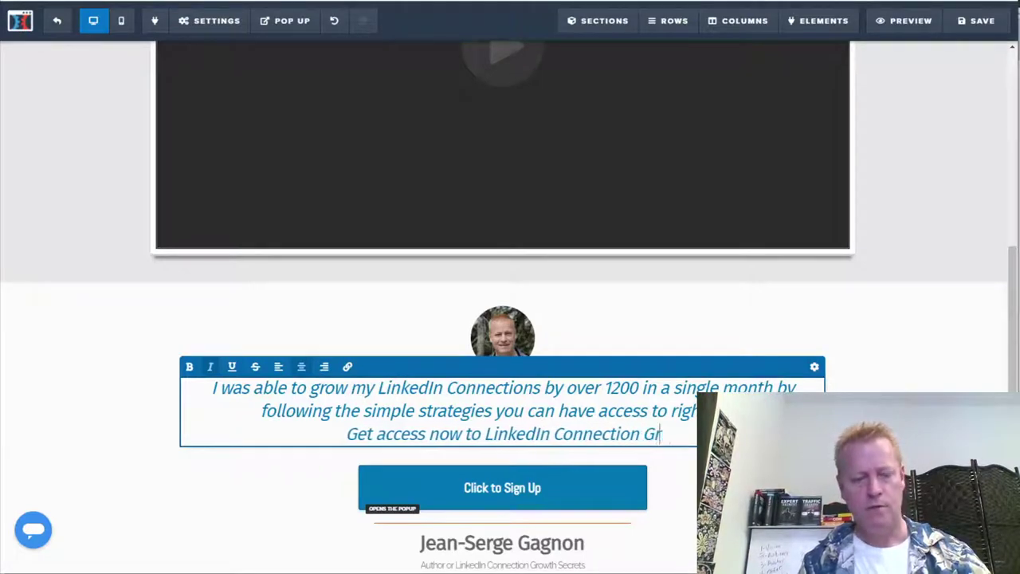
pyautogui.write('owth Secre')
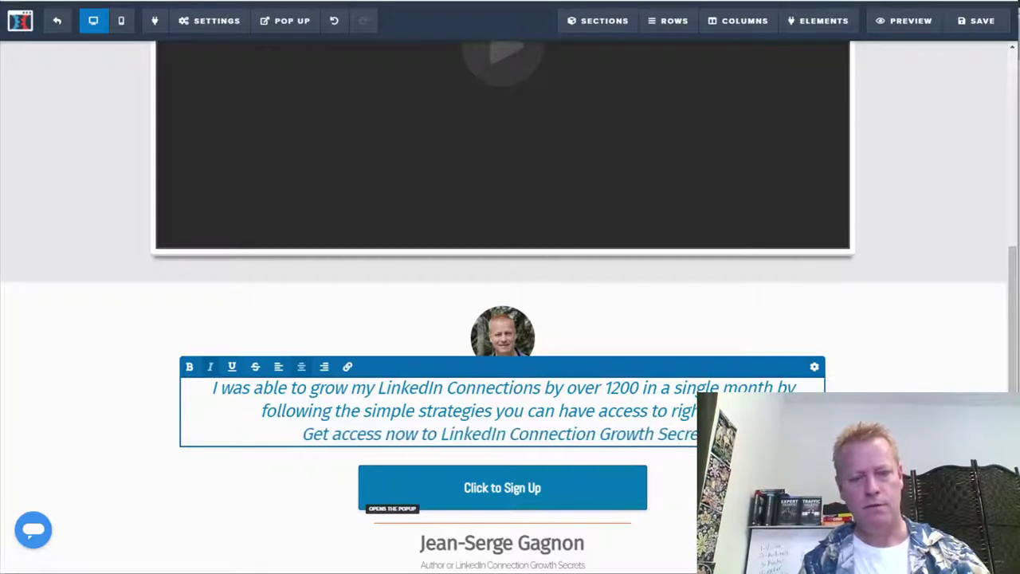
pyautogui.write('ts fo')
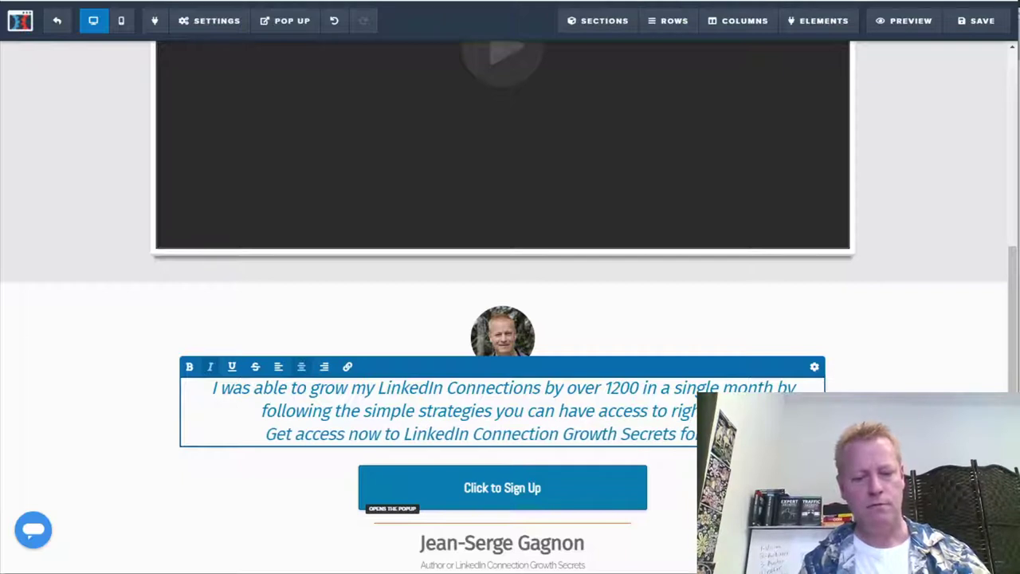
pyautogui.write('r c')
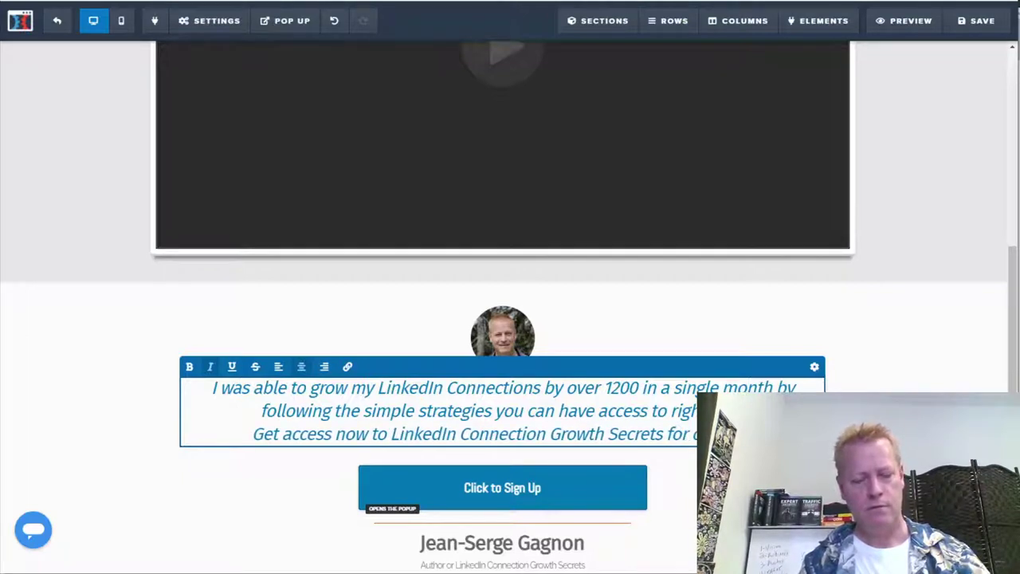
# Step: Continue the offer line with the "only" price wording and the coupon name cfdeal1
pyautogui.write('o')
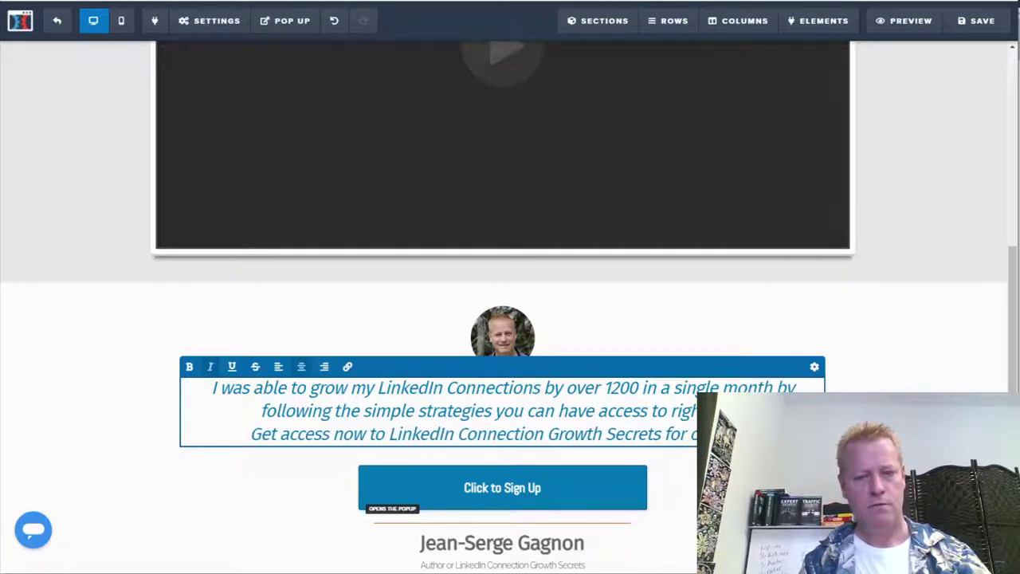
pyautogui.write('7 right now!')
pyautogui.write('coupon')
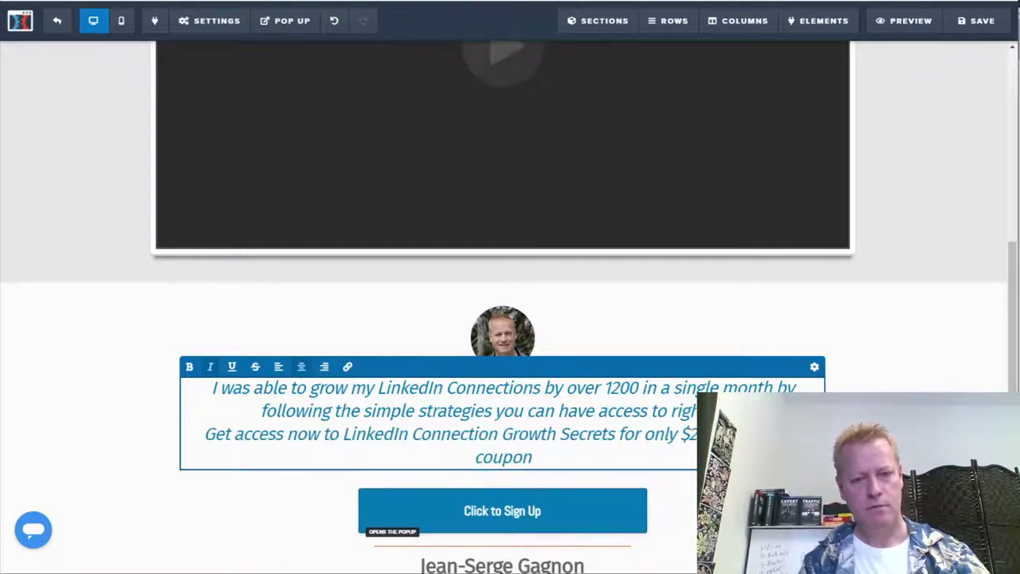
pyautogui.write(' cfdeal1')
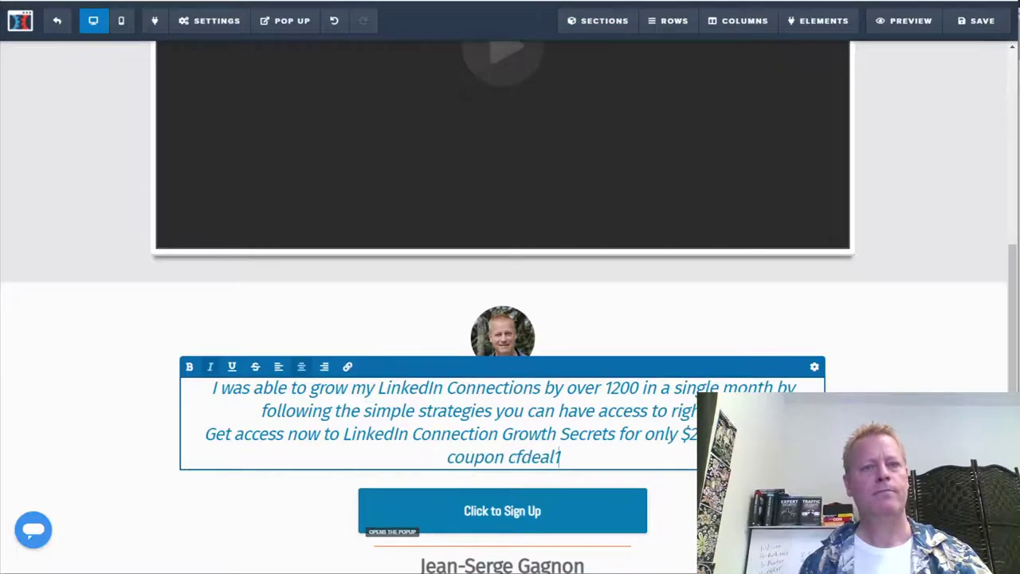
# Step: Switch to the course site and check the cfdeal1 coupon's name and price among the course's deals and coupons
pyautogui.hotkey('alt', 'Tab')
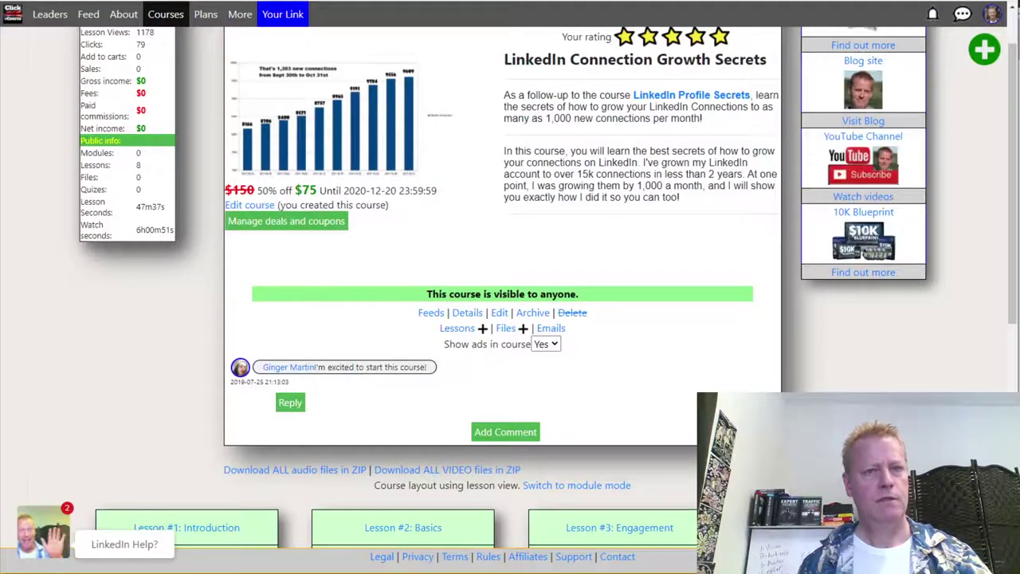
pyautogui.click(314, 222)
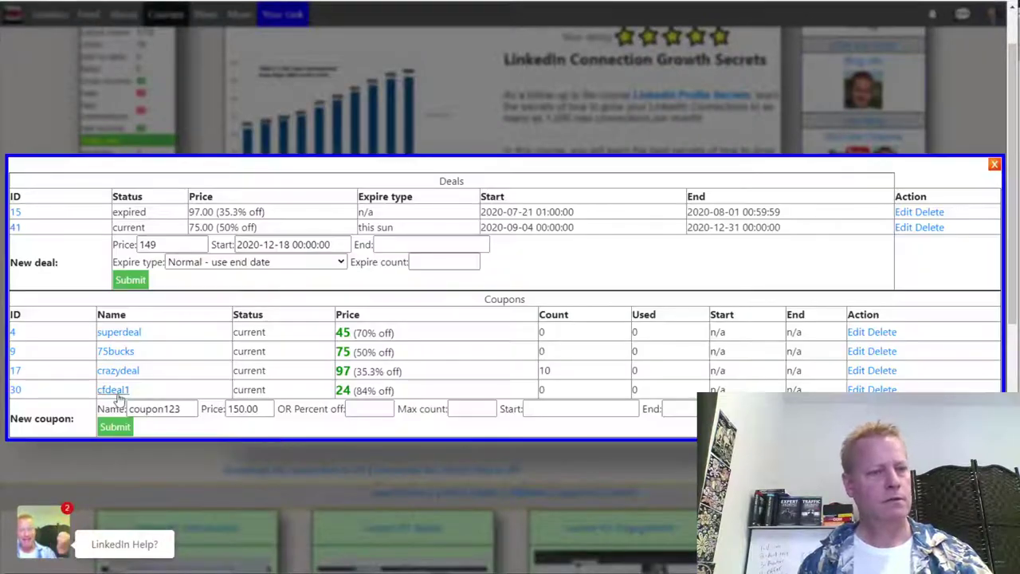
pyautogui.hotkey('alt', 'Tab')
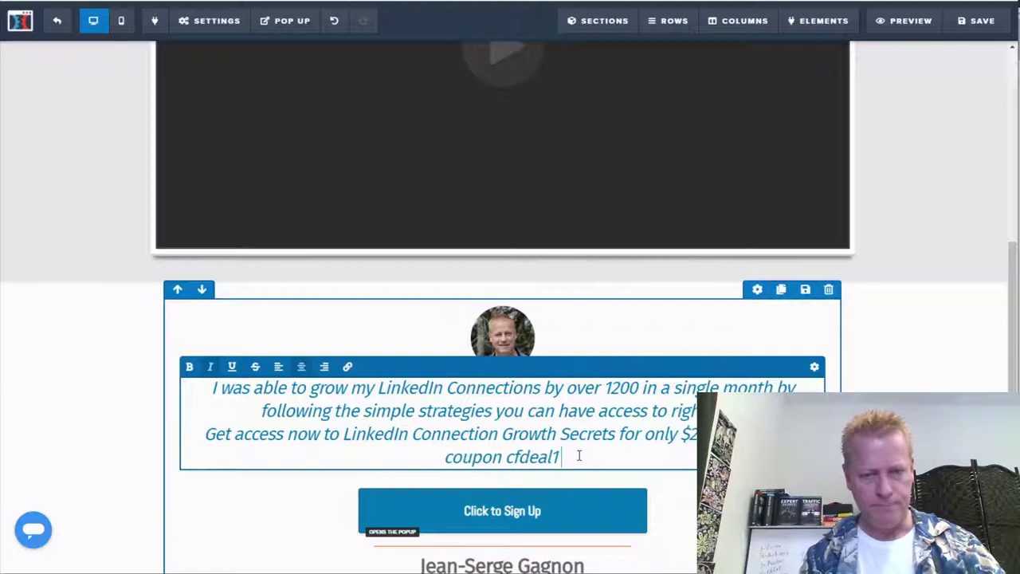
# Step: End the offer with "or click the button below." and word its price as "$24 (normally $150) by using the coupon"
pyautogui.write('or')
pyautogui.write('ick th')
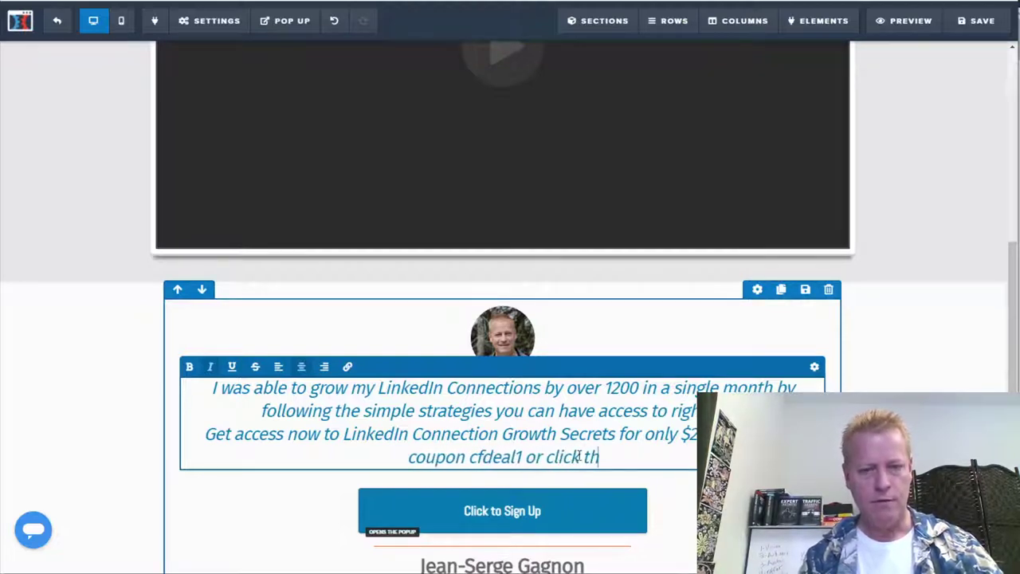
pyautogui.write('e button below.')
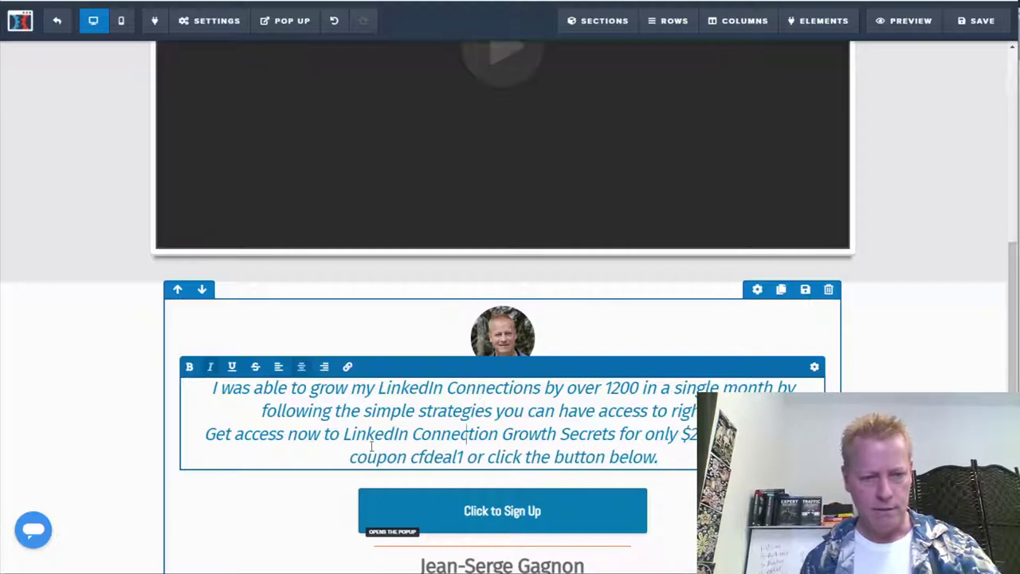
pyautogui.write('4 (')
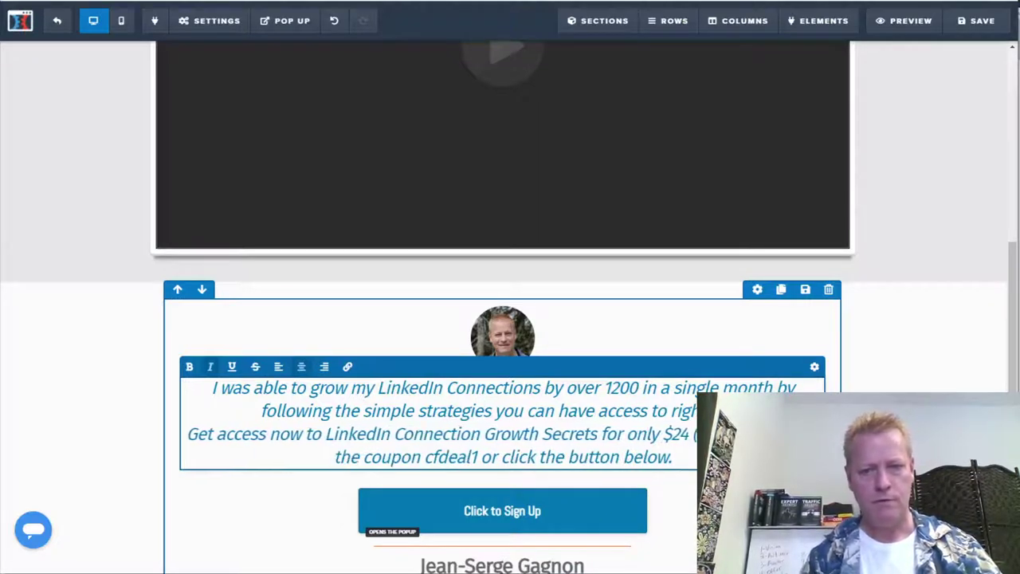
pyautogui.write('r')
pyautogui.write('egular')
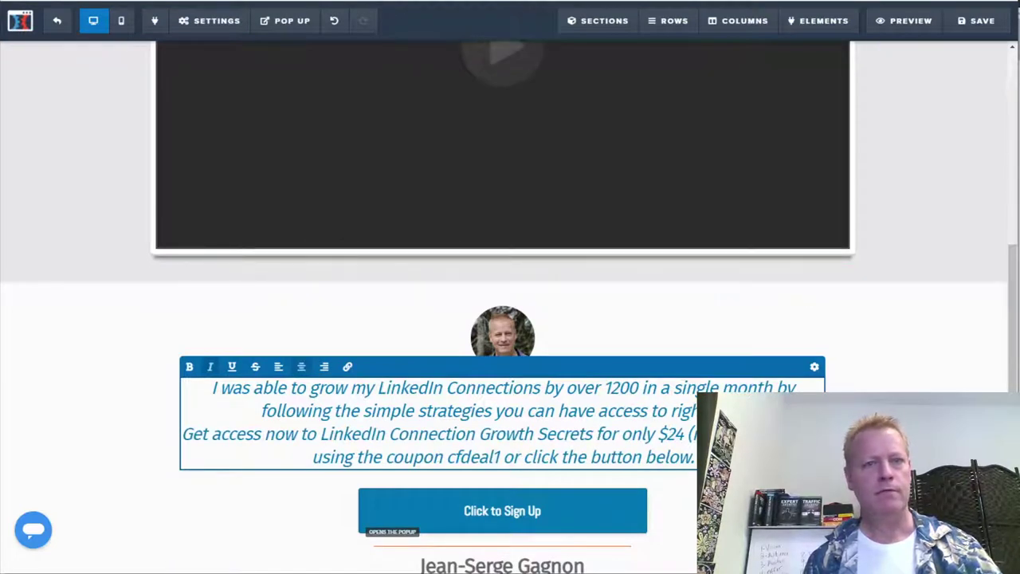
# Step: Check the cfdeal1 discount by opening its coupon link in a new window, and add "84% off" before the offer's $24 price
pyautogui.hotkey('alt', 'Tab')
pyautogui.rightClick(111, 390)
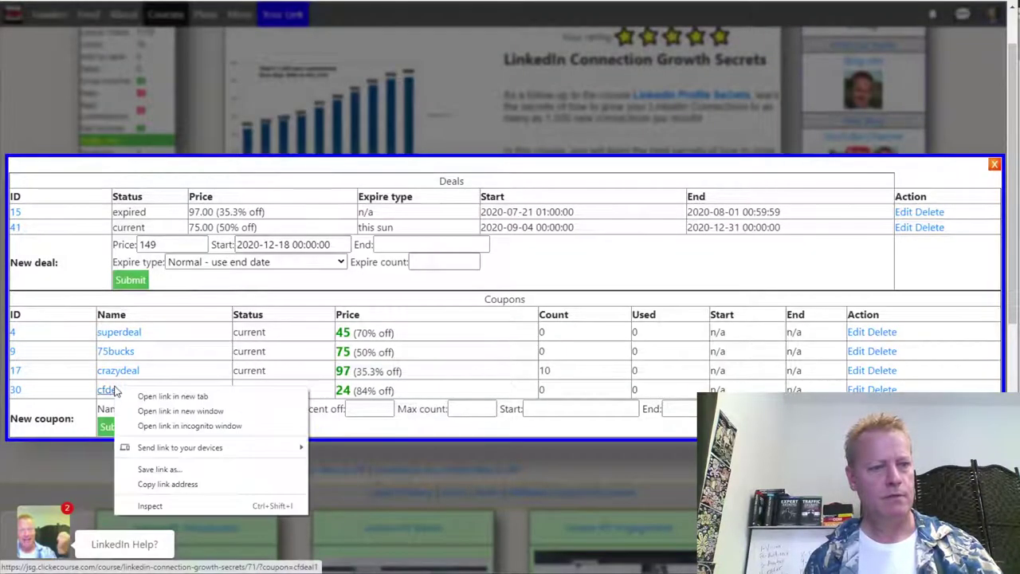
pyautogui.click(176, 411)
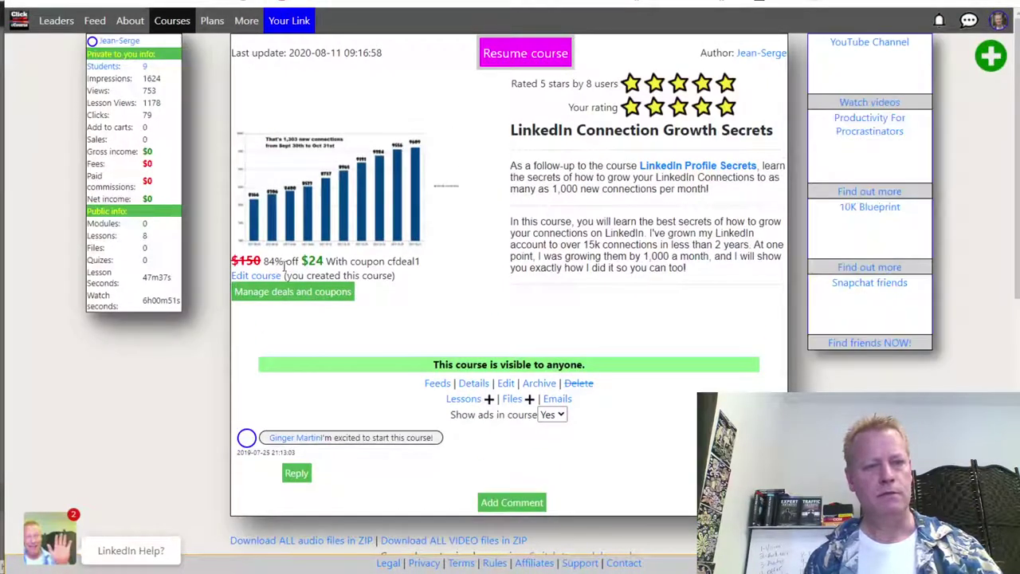
pyautogui.click(326, 292)
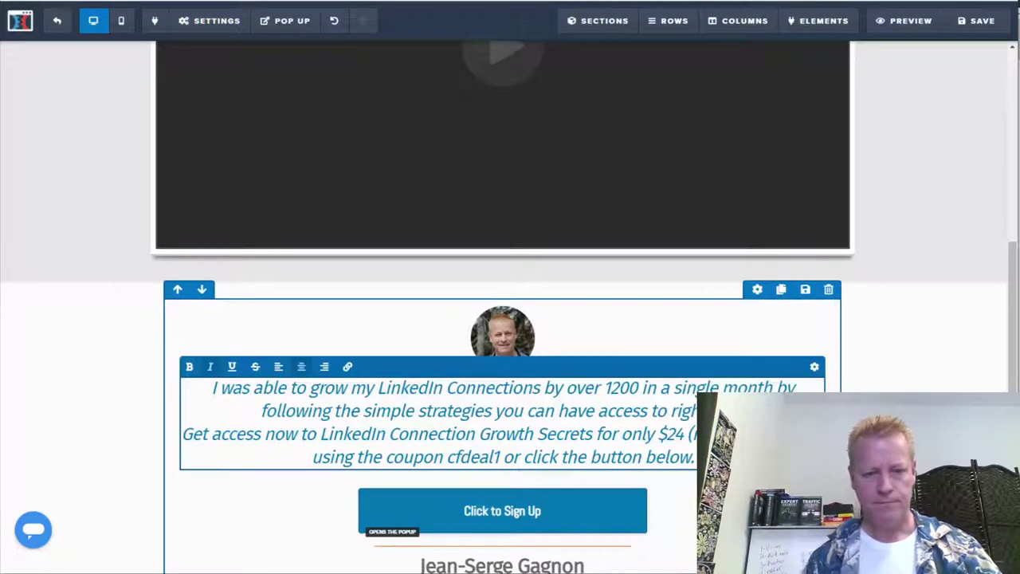
pyautogui.write('84% off')
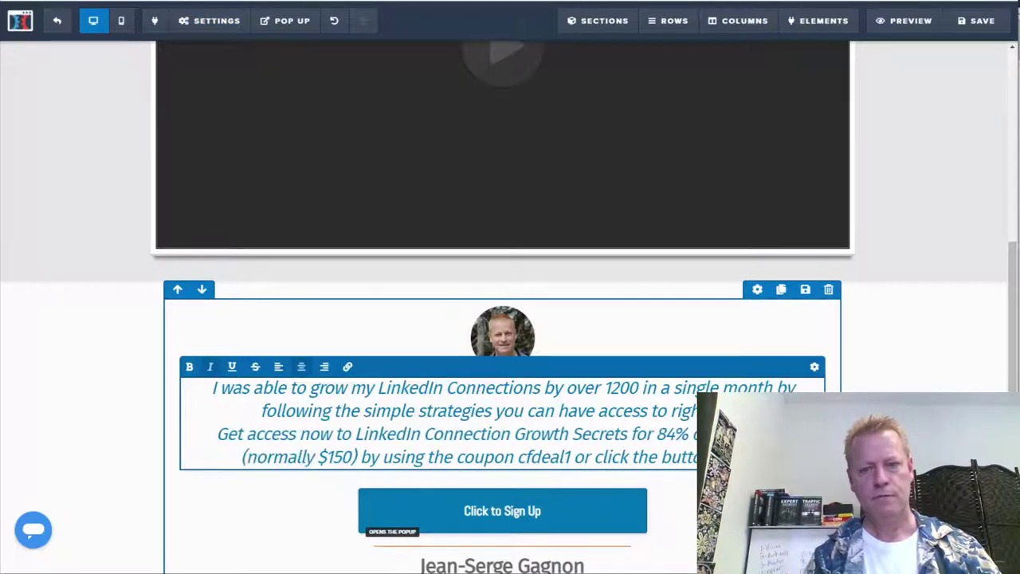
# Step: Make the coupon name cfdeal1 in the offer text bold
pyautogui.click(539, 457)
pyautogui.doubleClick(539, 457)
pyautogui.hotkey('ctrl', 'b')
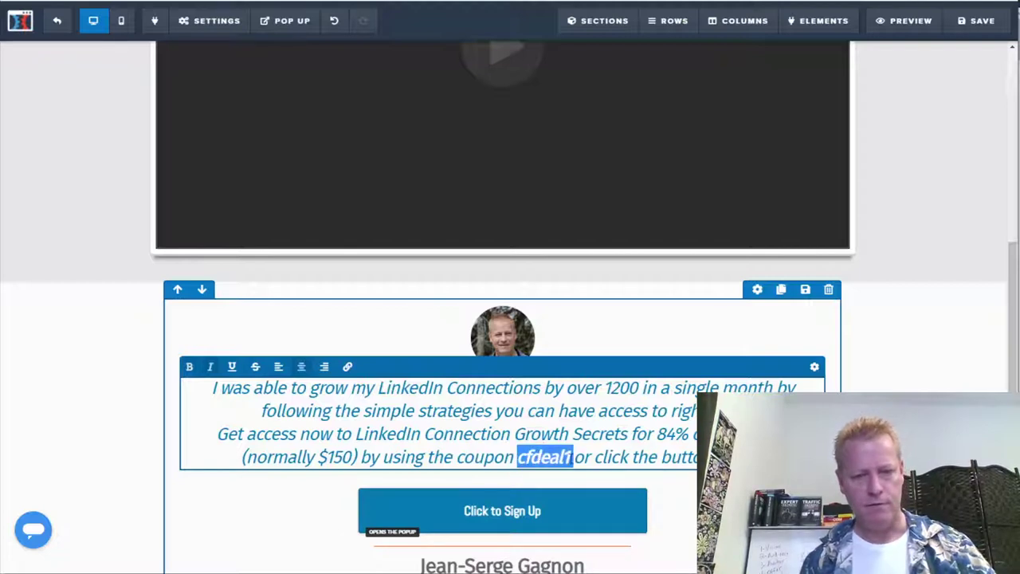
# Step: Insert a blank line between the testimonial quote and the "Get access now" offer text
pyautogui.click(545, 438)
pyautogui.moveTo(717, 410); pyautogui.dragTo(167, 394)
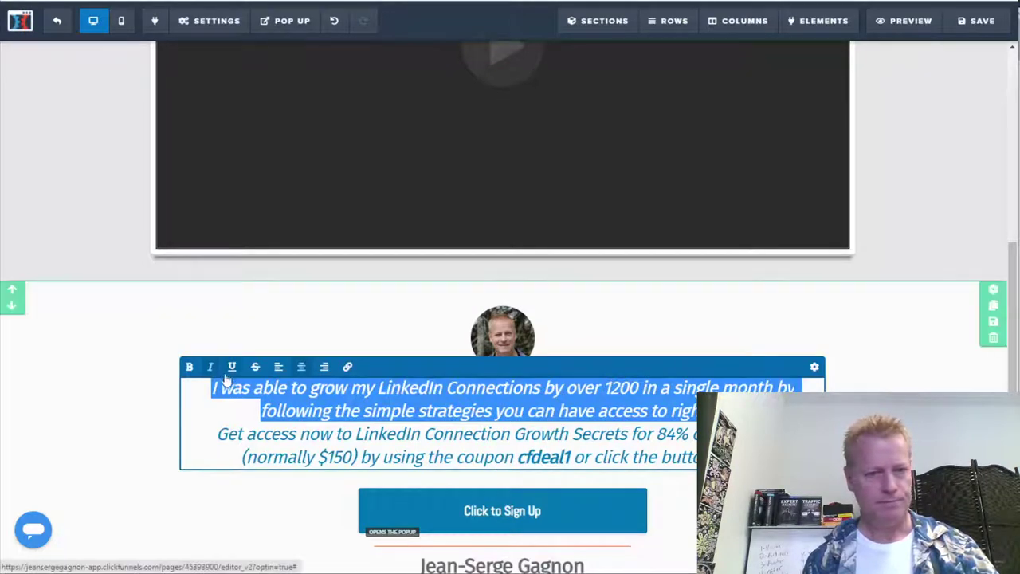
pyautogui.click(352, 434)
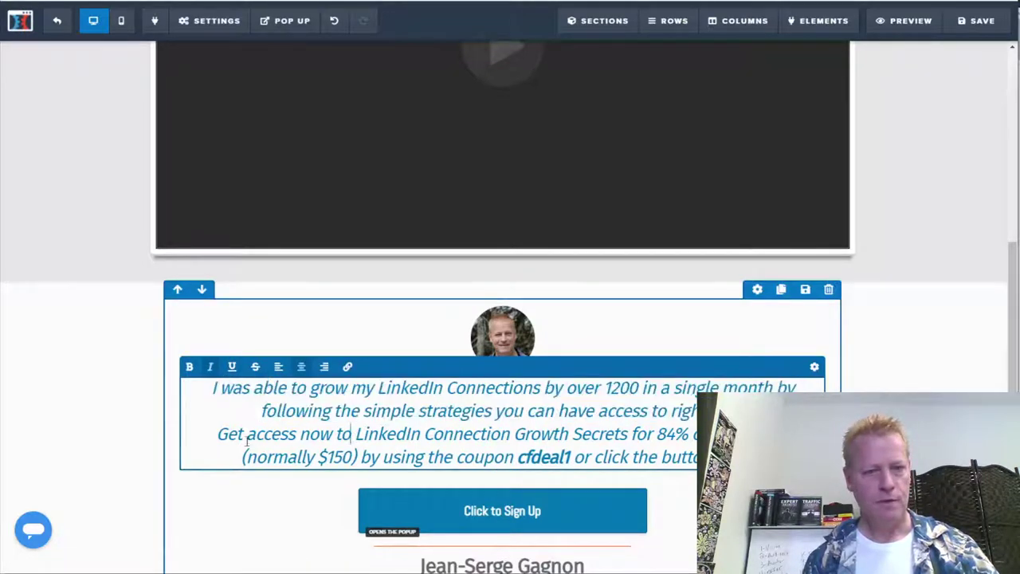
pyautogui.moveTo(220, 434); pyautogui.dragTo(503, 456)
pyautogui.click(529, 438)
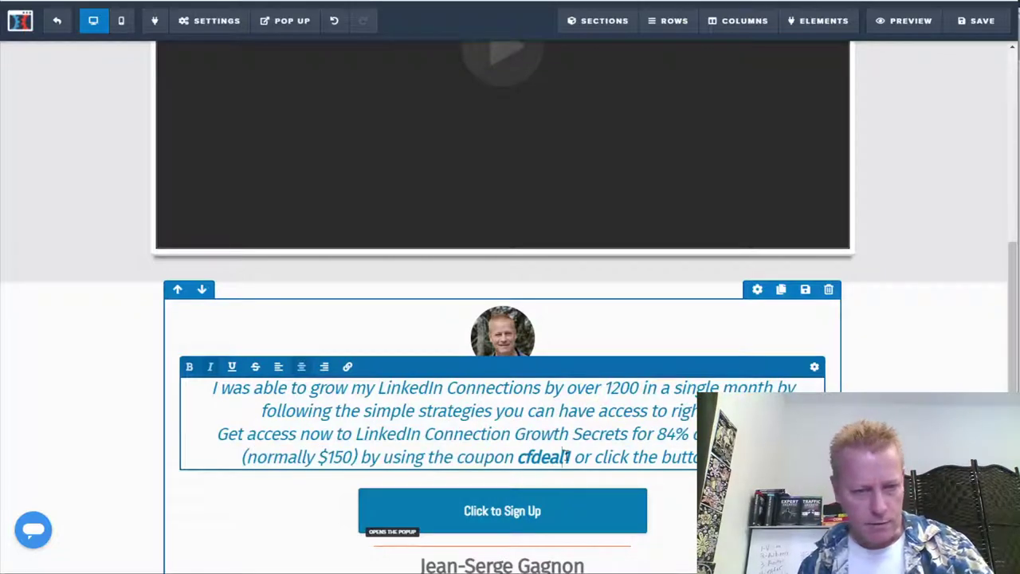
pyautogui.press('Return')
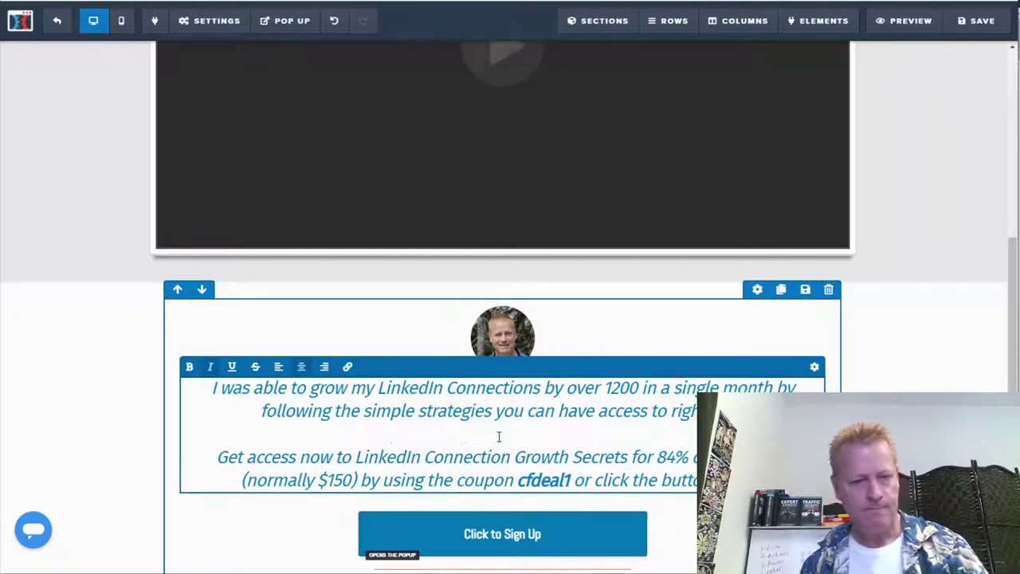
# Step: Change the text of the sign-up button below the offer to "Buy NOW"
pyautogui.scroll(-1, 499, 436)
pyautogui.click(536, 458)
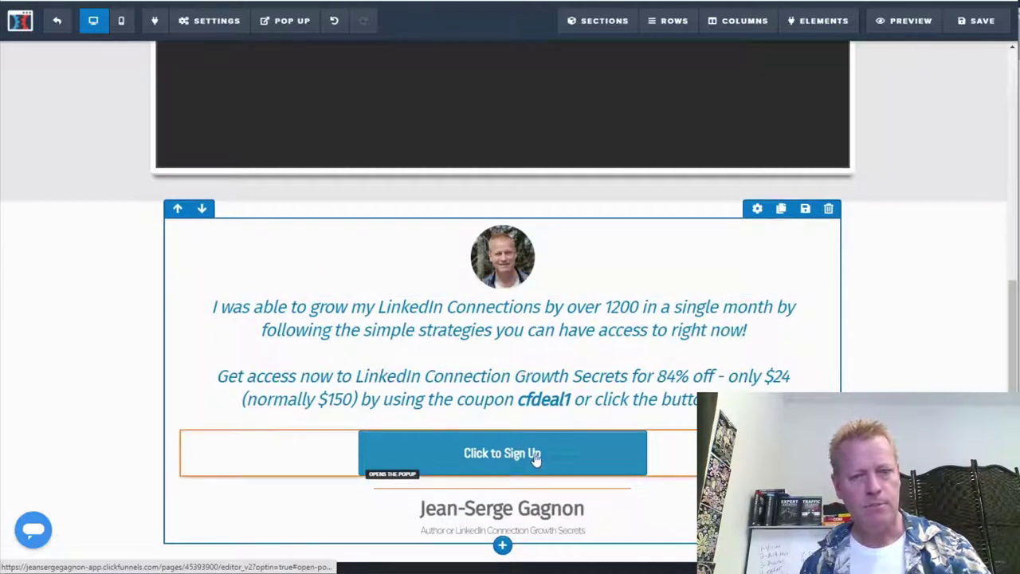
pyautogui.click(689, 451)
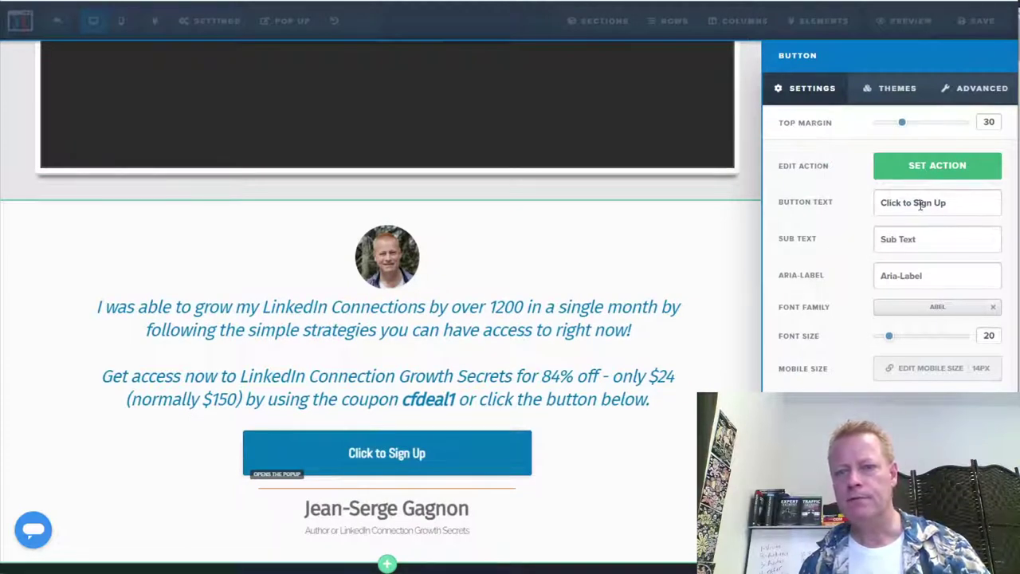
pyautogui.moveTo(934, 202); pyautogui.dragTo(859, 219)
pyautogui.click(954, 202)
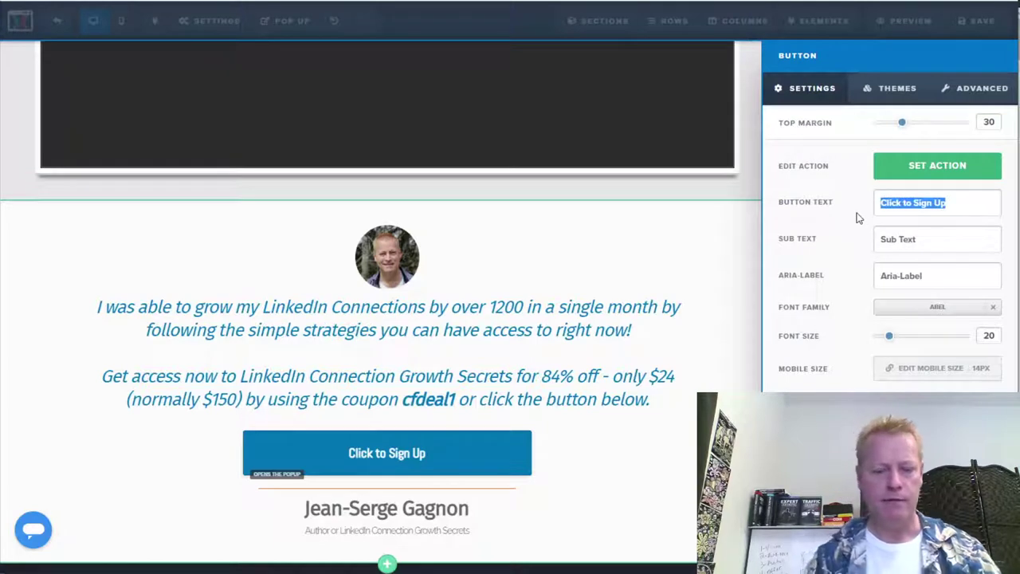
pyautogui.write('Buy NOW')
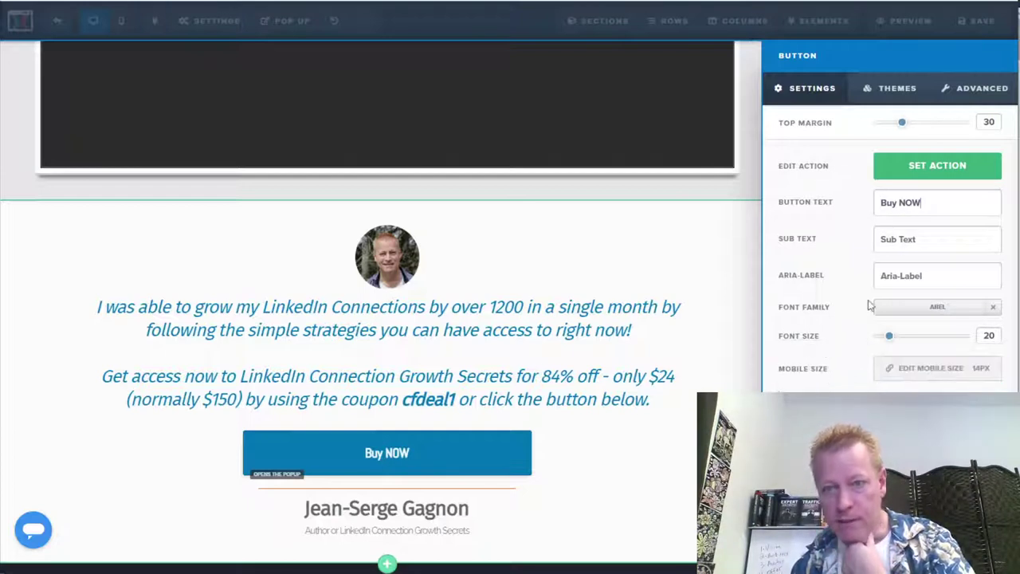
# Step: Set the Buy NOW button's action to go to a website URL, using the cfdeal1 coupon link copied from the course's coupon list
pyautogui.click(928, 170)
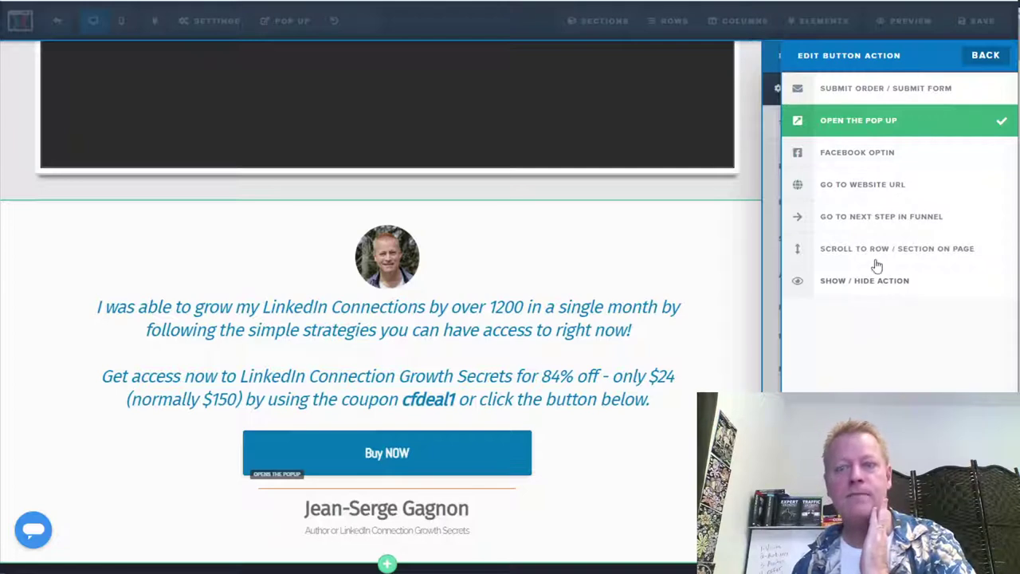
pyautogui.click(869, 194)
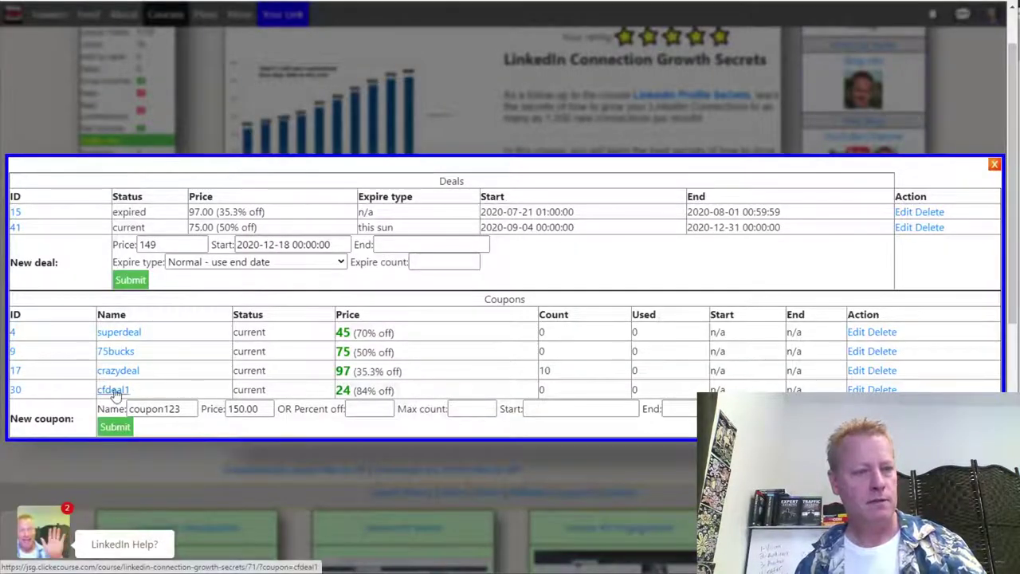
pyautogui.rightClick(115, 392)
pyautogui.click(163, 479)
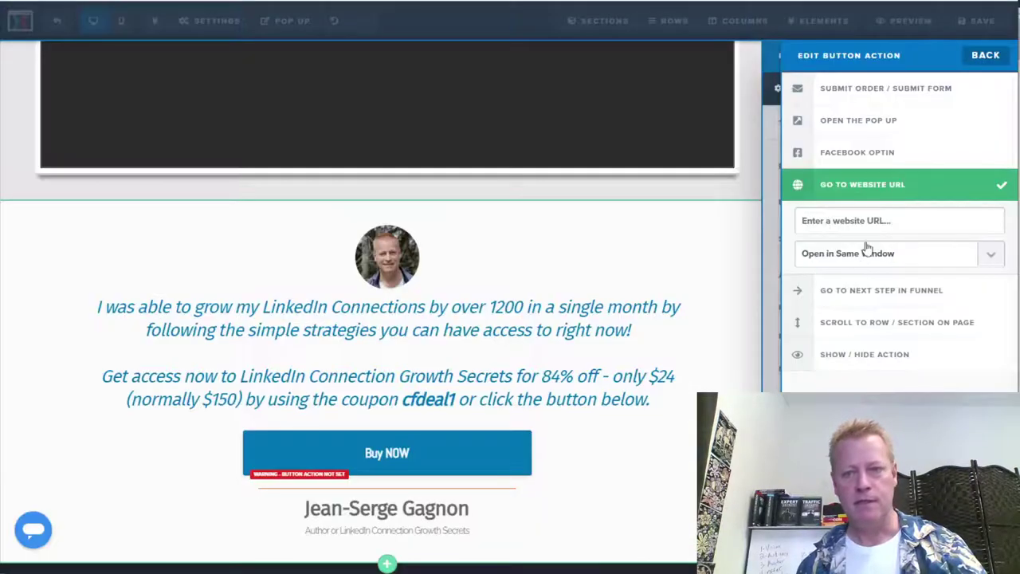
pyautogui.click(874, 220)
pyautogui.hotkey('ctrl', 'v')
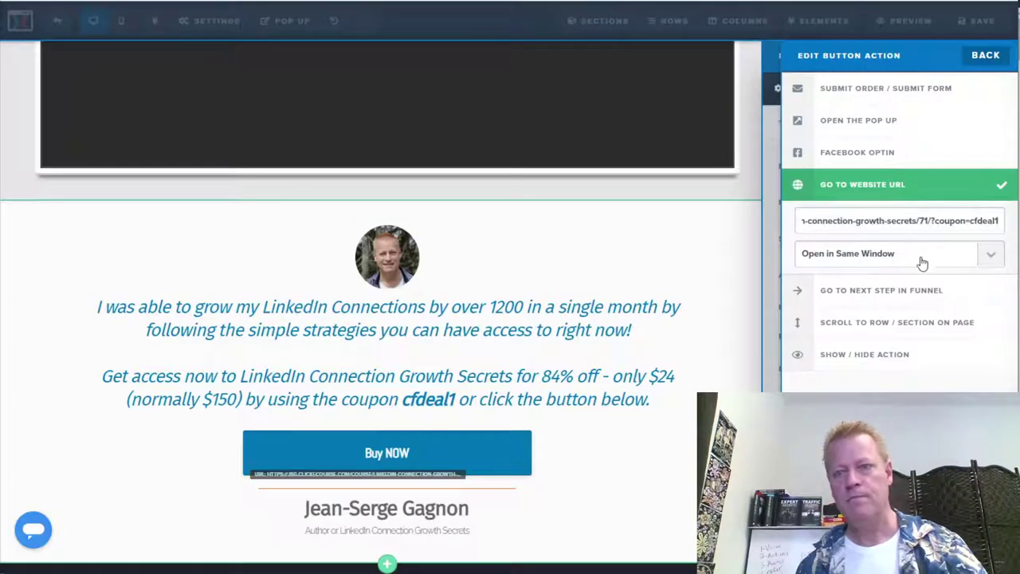
# Step: Make the Buy NOW button's link open in a new tab/window, recheck the action, and close the button settings
pyautogui.click(988, 255)
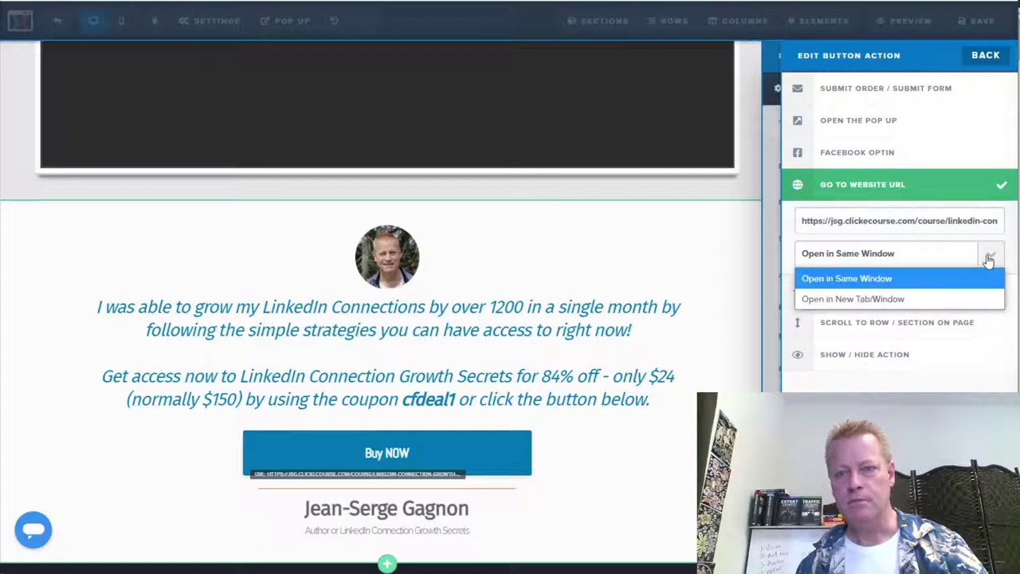
pyautogui.click(864, 299)
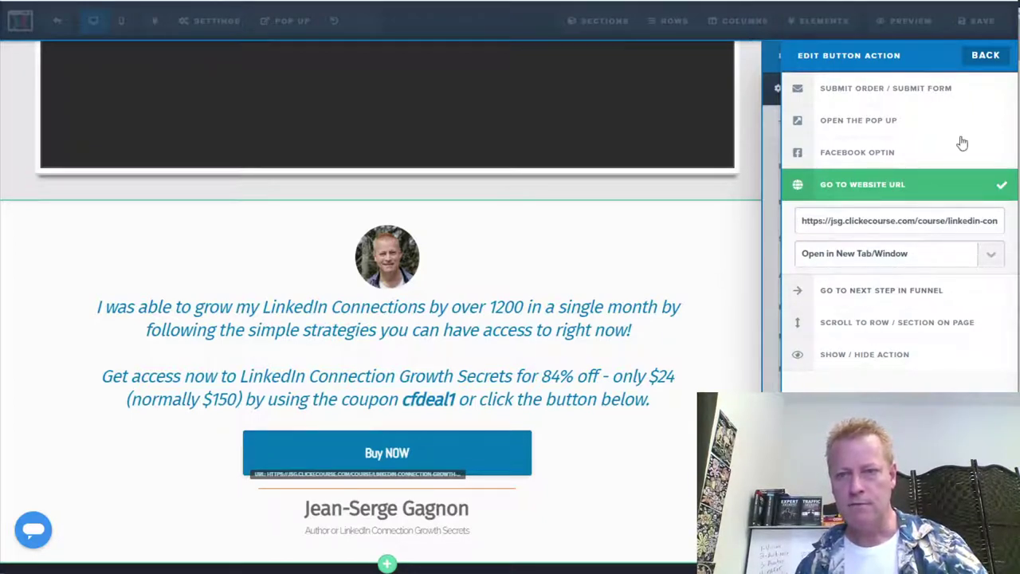
pyautogui.click(985, 57)
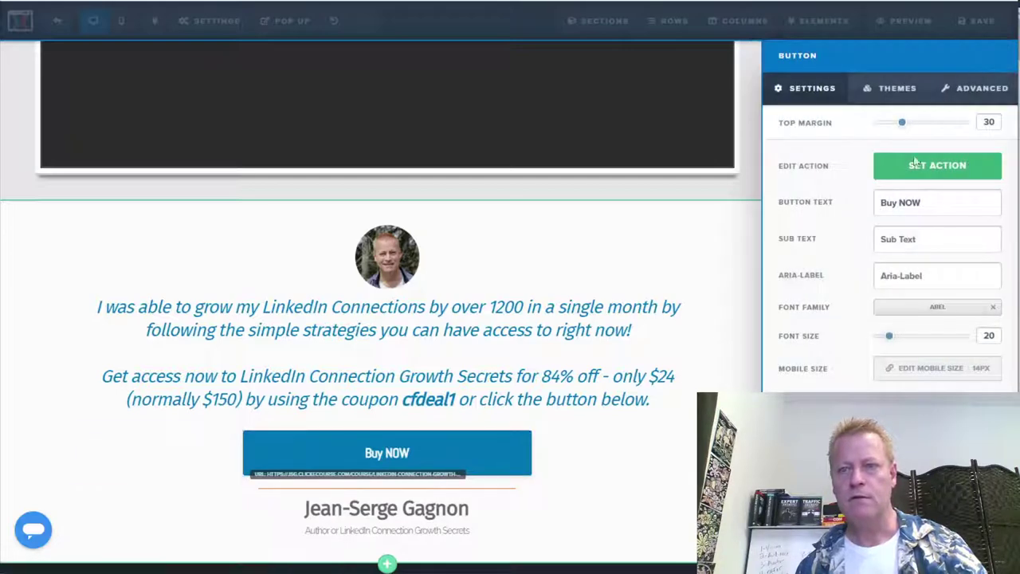
pyautogui.click(937, 171)
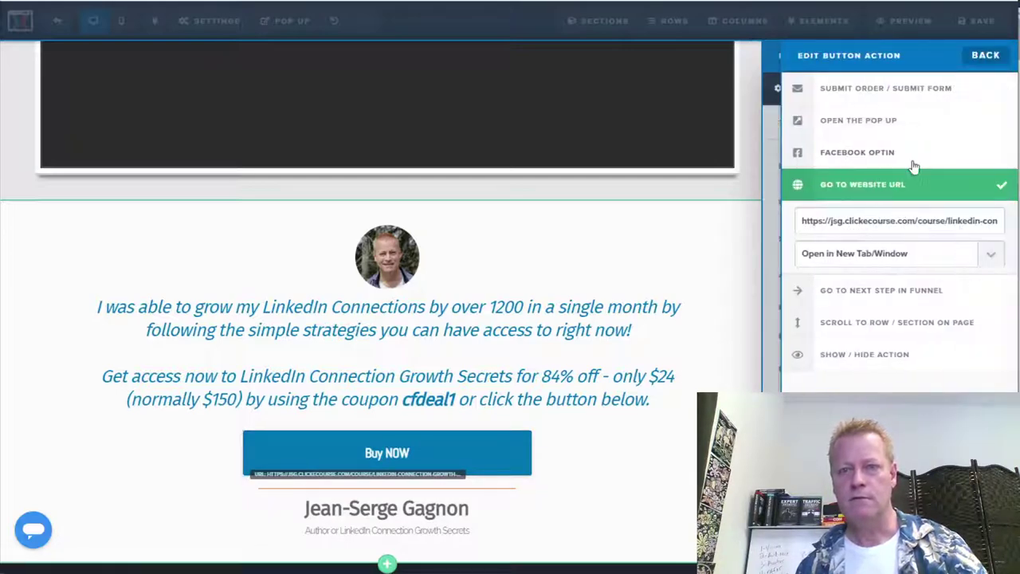
pyautogui.click(983, 58)
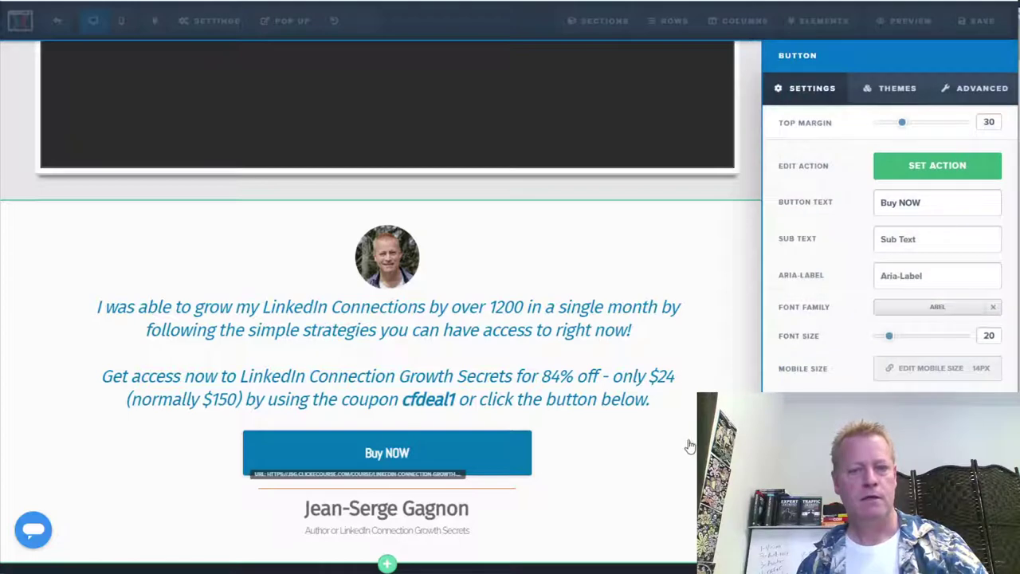
pyautogui.click(664, 429)
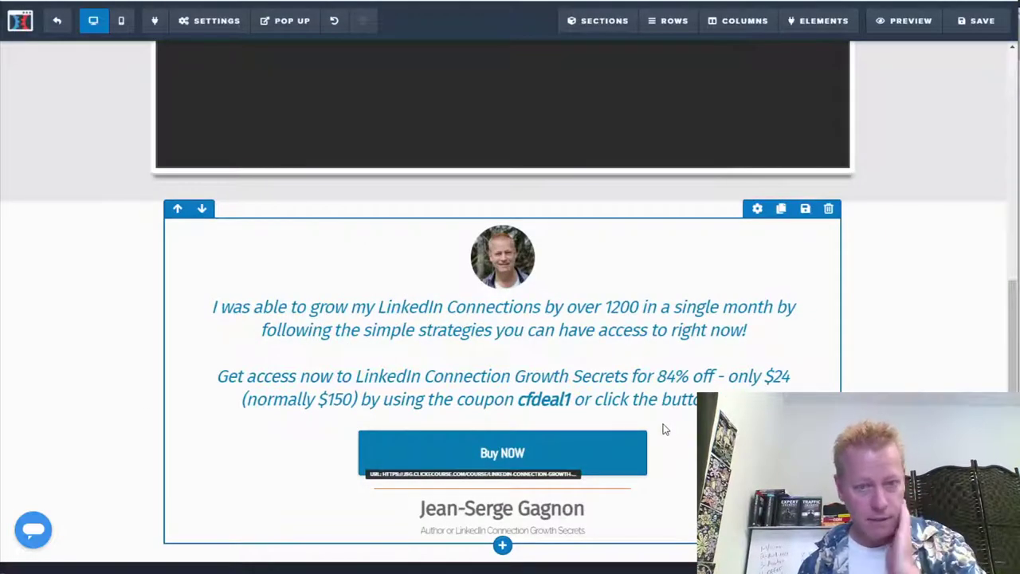
# Step: Save the changes to the LinkedIn Connection Growth Secrets page
pyautogui.scroll(2, 510, 359)
pyautogui.scroll(4, 631, 394)
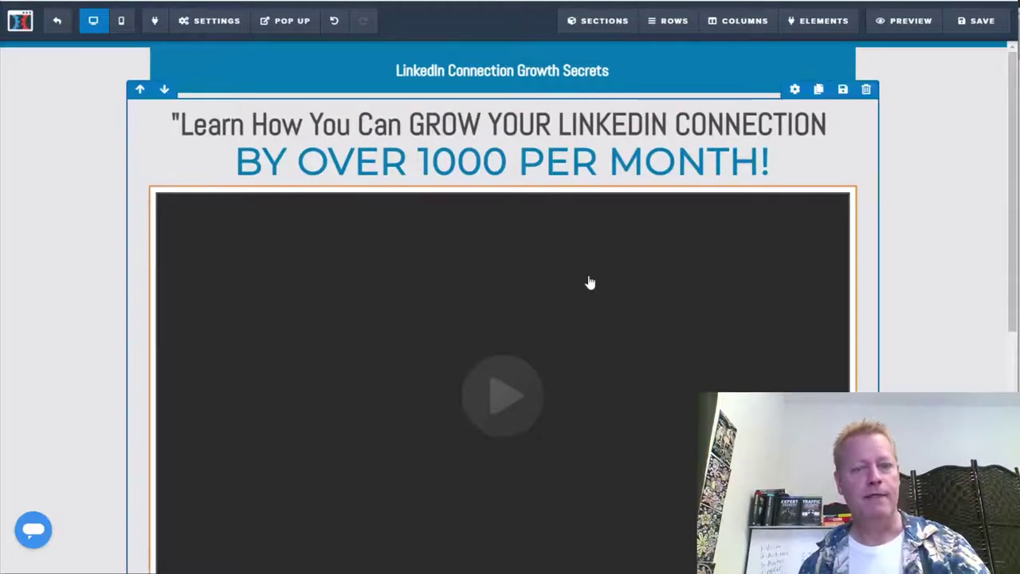
pyautogui.click(972, 26)
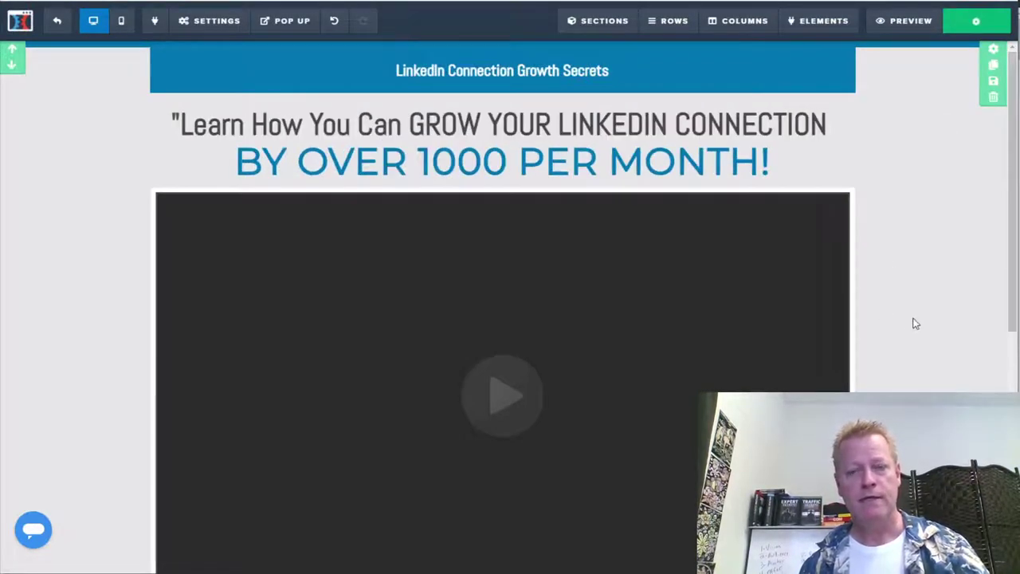
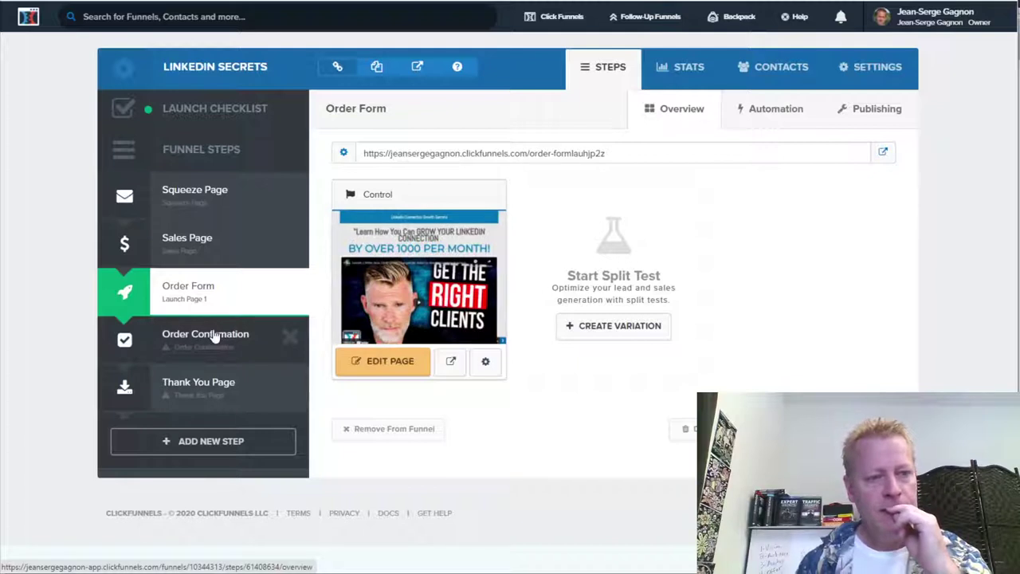
# Step: Delete the Order Confirmation step from the LinkedIn Secrets funnel and open the Thank You Page step
pyautogui.click(289, 341)
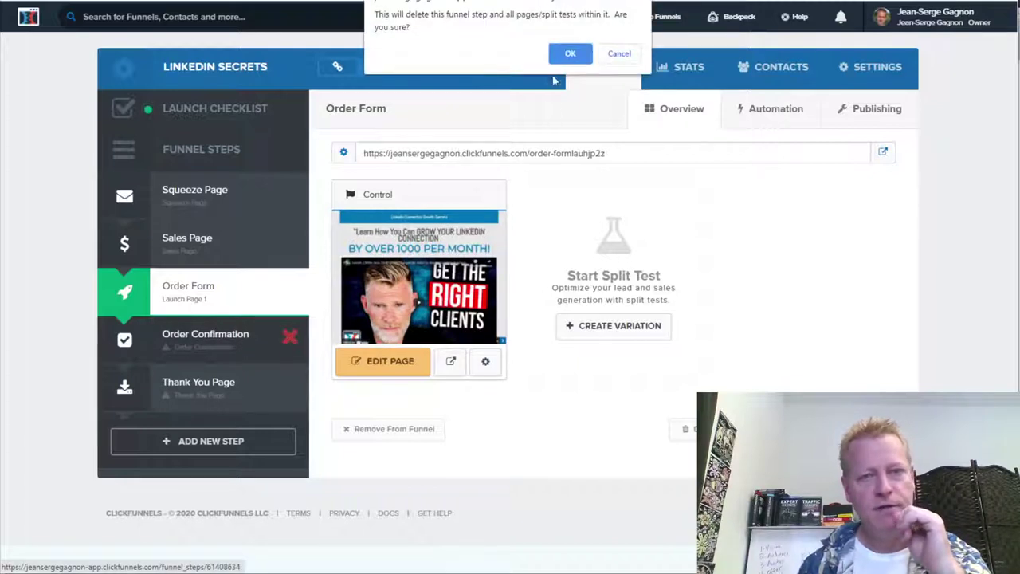
pyautogui.click(569, 53)
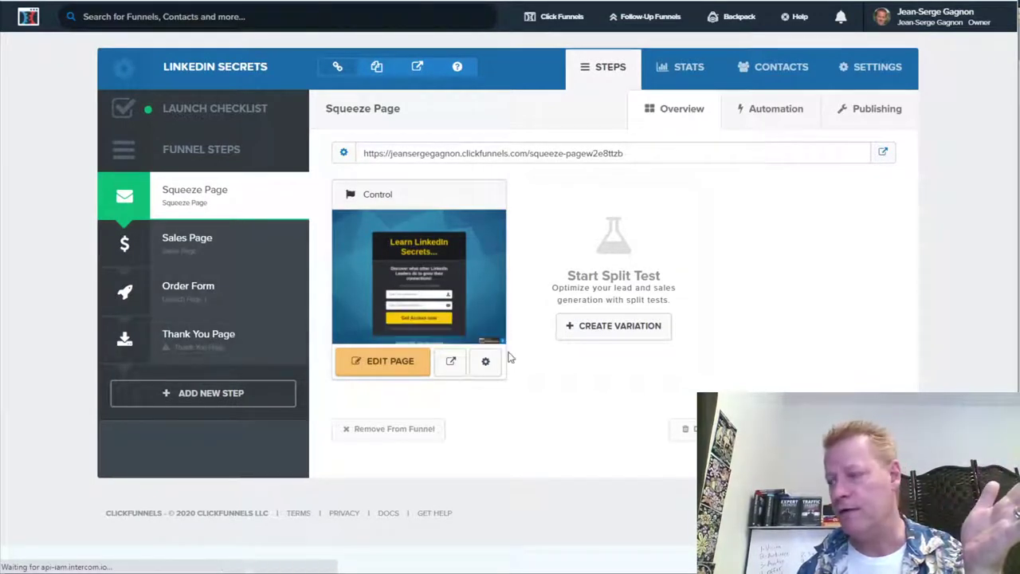
pyautogui.click(217, 343)
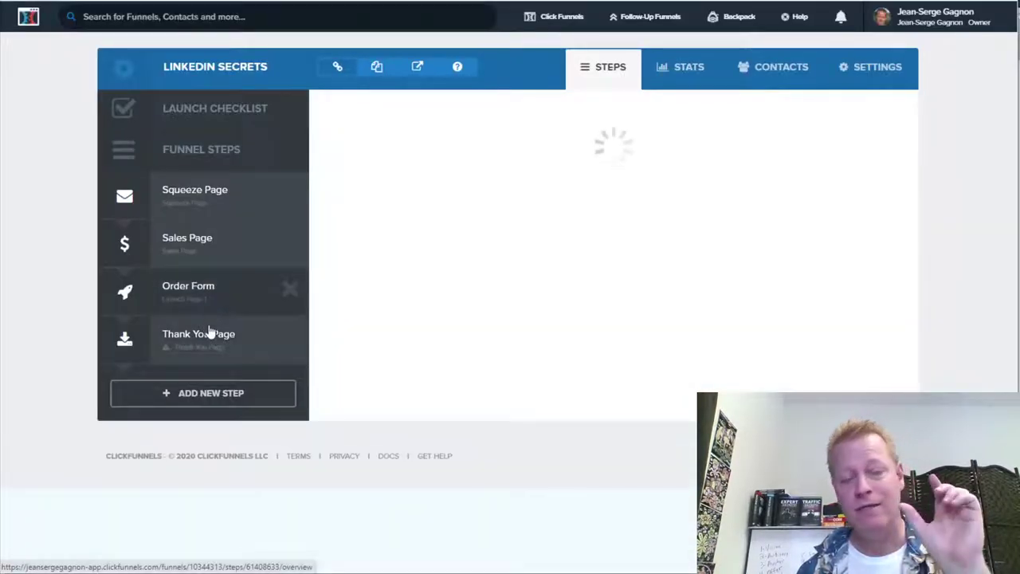
pyautogui.click(218, 337)
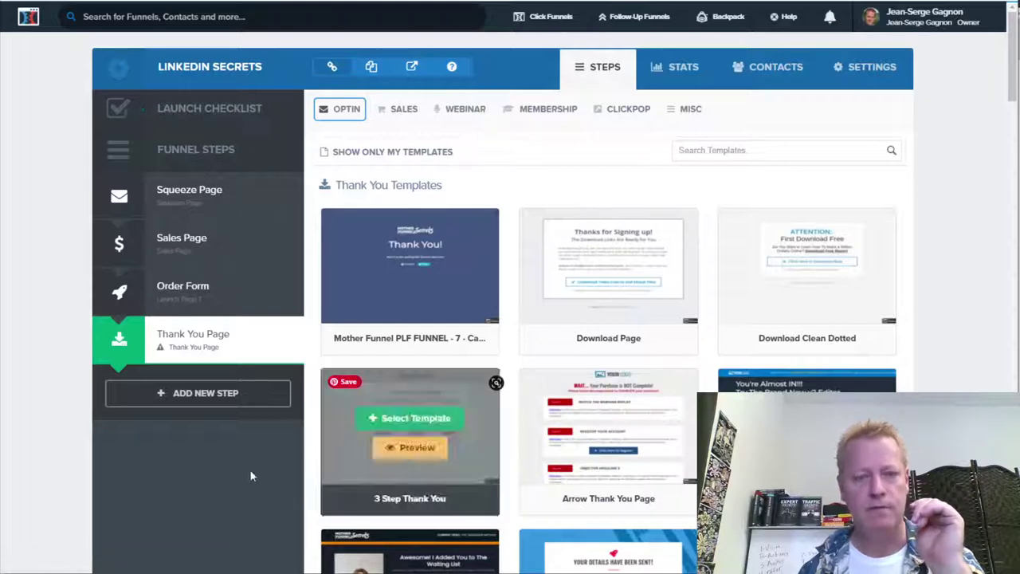
# Step: Preview the "Mother Funnel Squeeze Page - 1" template with the "Success! You did it!" headline and select it for the Thank You Page
pyautogui.scroll(-3, 136, 485)
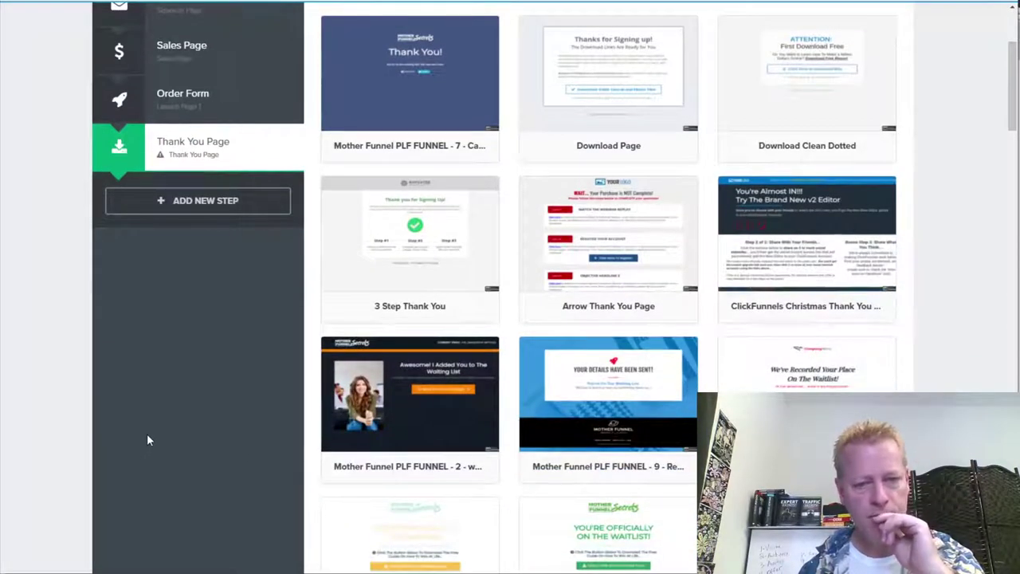
pyautogui.scroll(-2, 146, 433)
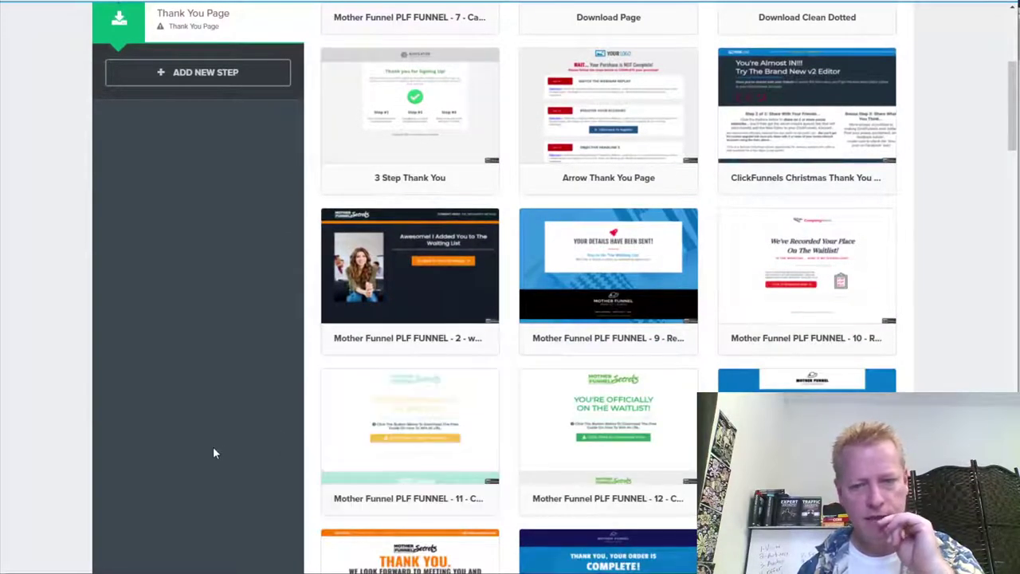
pyautogui.scroll(-4, 608, 287)
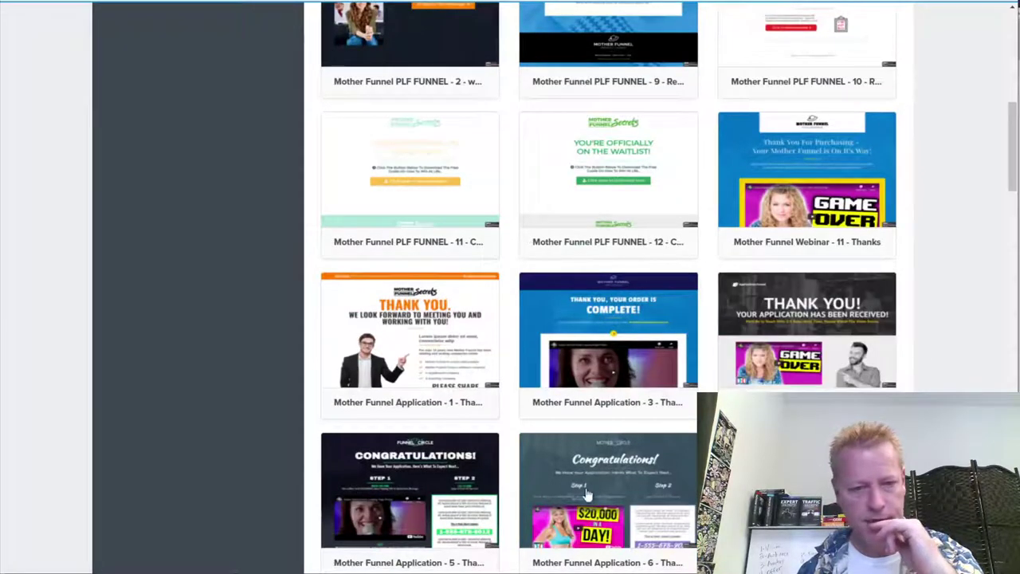
pyautogui.scroll(-4, 251, 505)
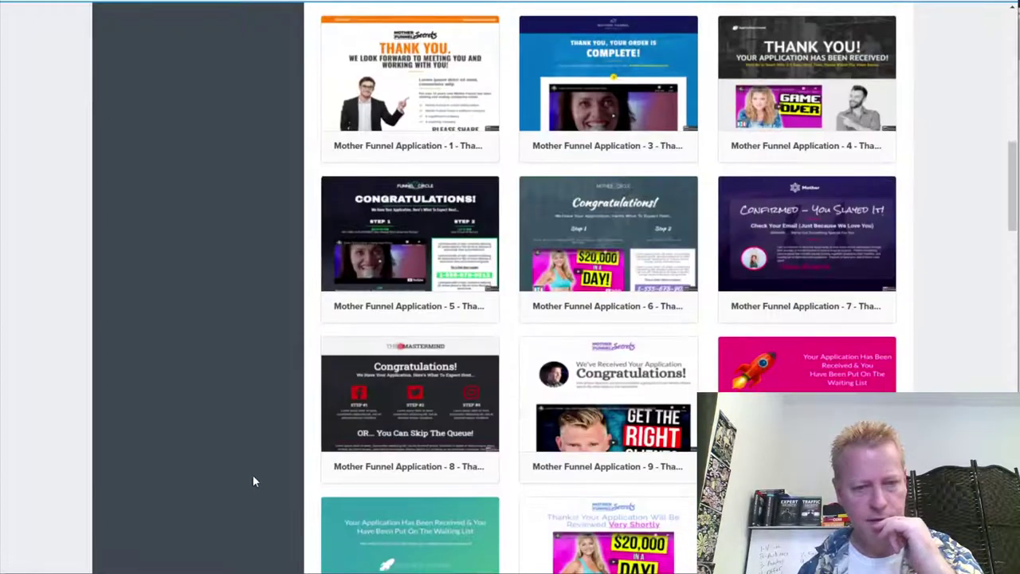
pyautogui.scroll(-3, 253, 474)
pyautogui.scroll(-3, 252, 476)
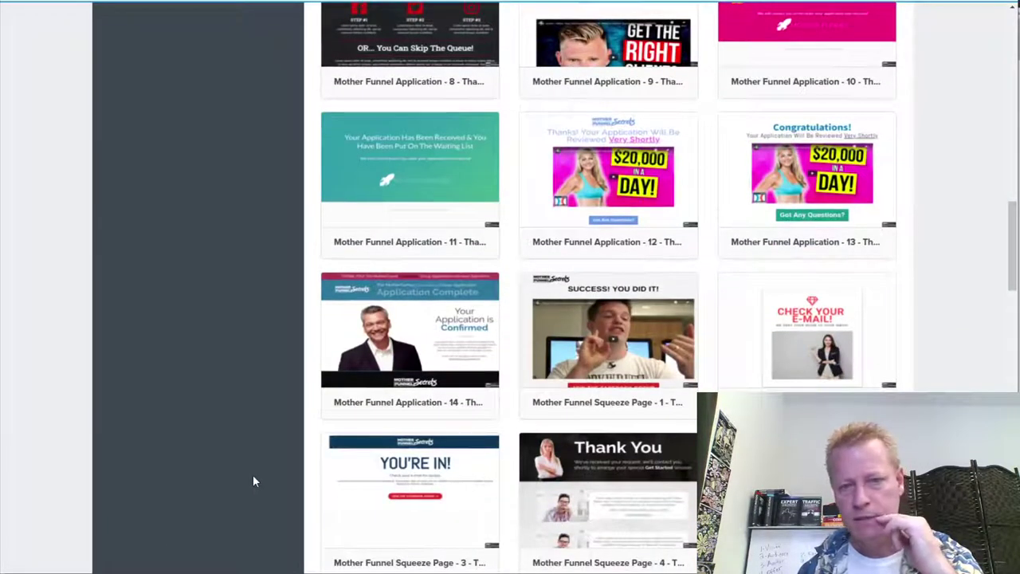
pyautogui.moveTo(619, 363)
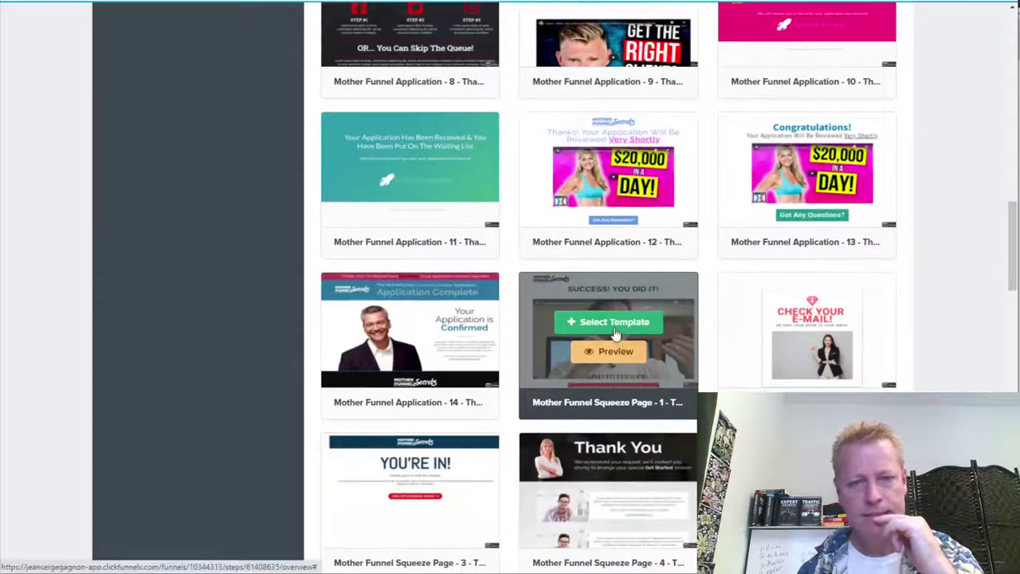
pyautogui.click(605, 351)
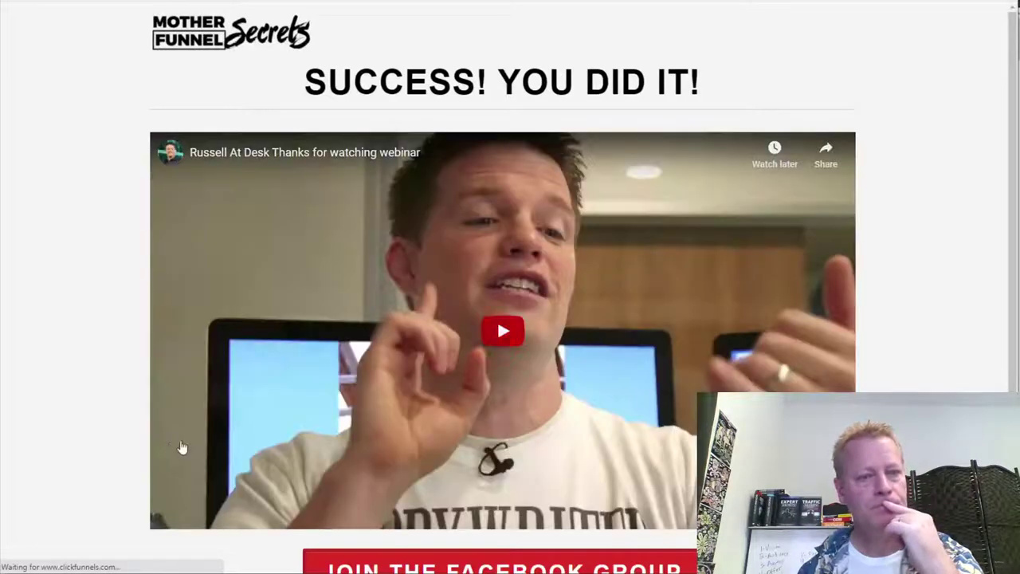
pyautogui.scroll(-1, 103, 438)
pyautogui.scroll(1, 103, 437)
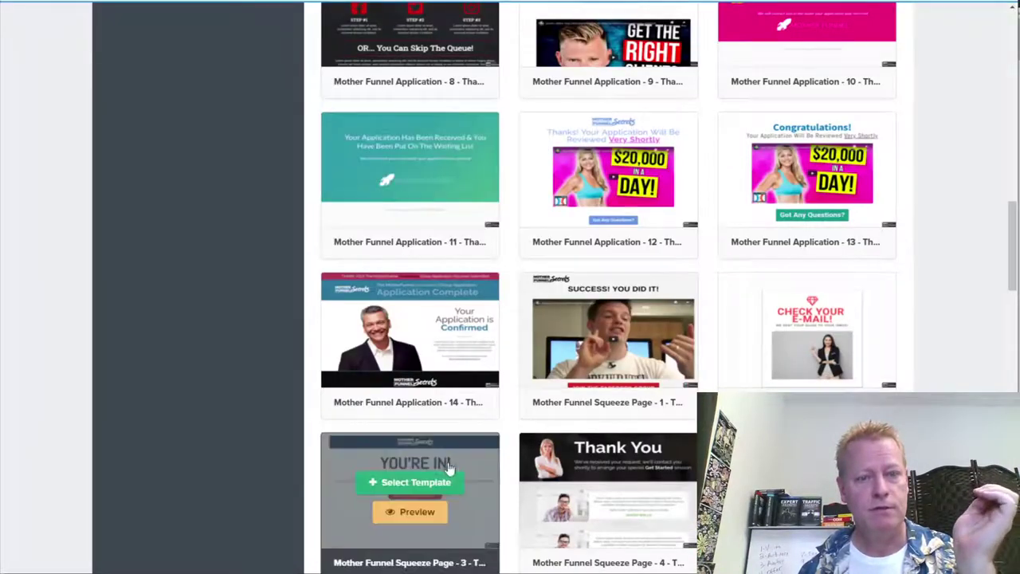
pyautogui.moveTo(612, 374)
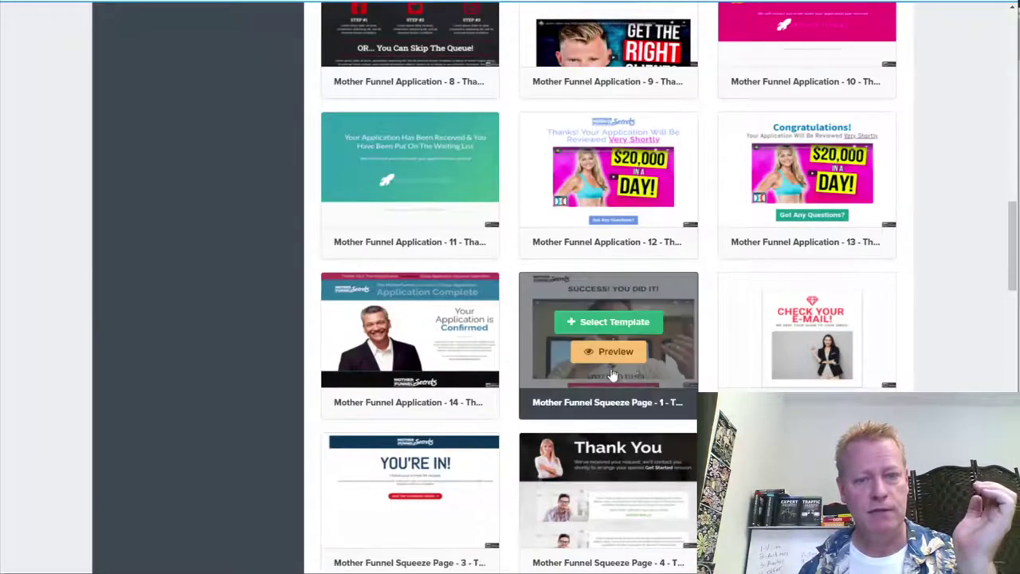
pyautogui.click(611, 325)
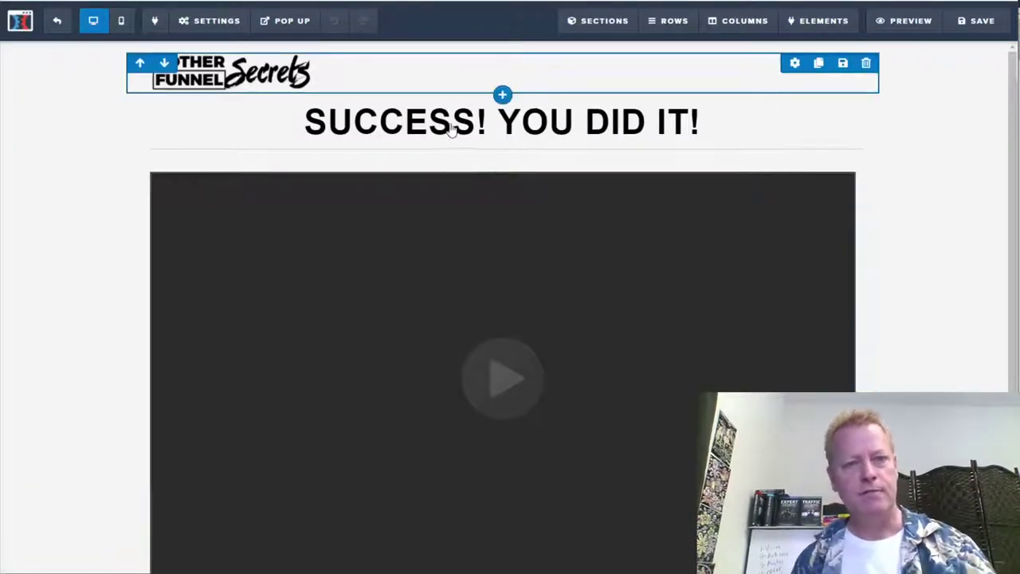
# Step: Replace the "SUCCESS! YOU DID IT!" headline with "THANKS FOR YOUR TIME"
pyautogui.click(552, 126)
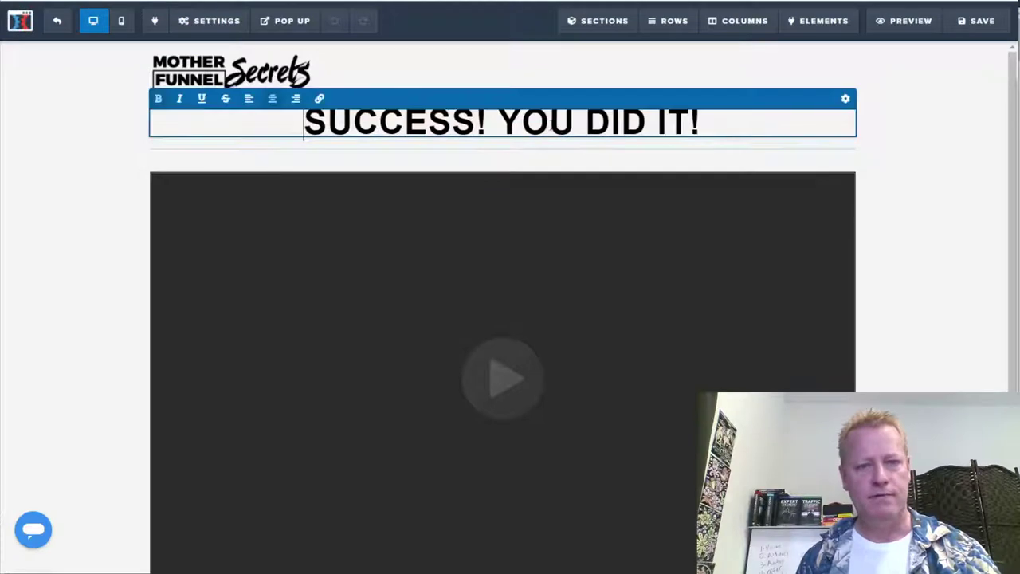
pyautogui.moveTo(715, 125); pyautogui.dragTo(307, 130)
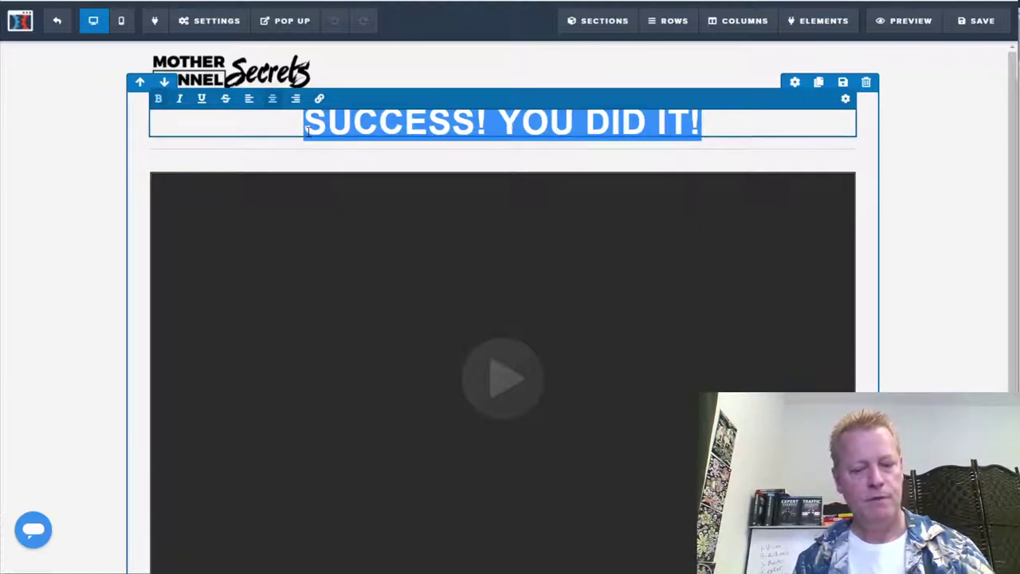
pyautogui.write('THANKS ')
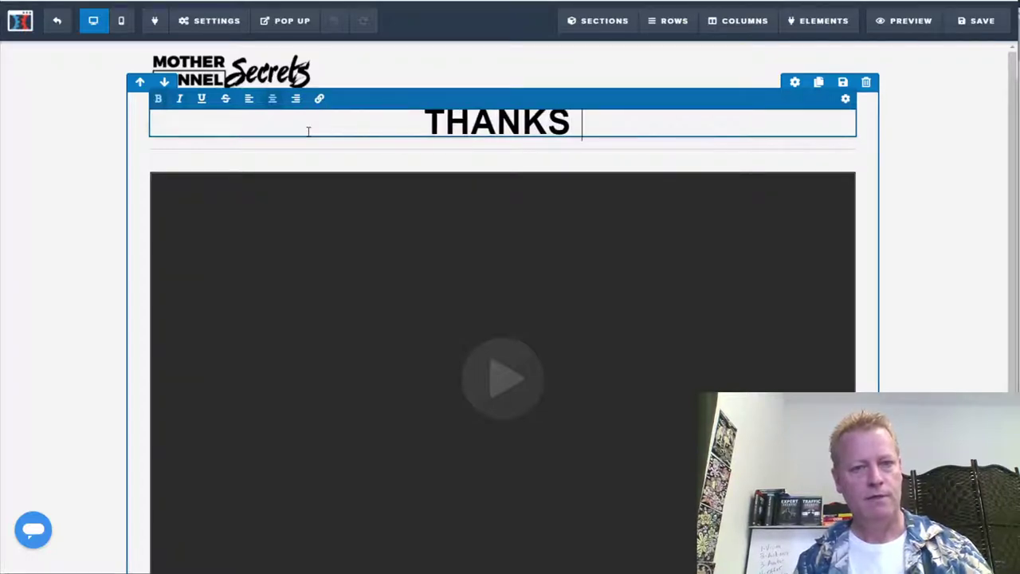
pyautogui.write('FOR YOUR TIME')
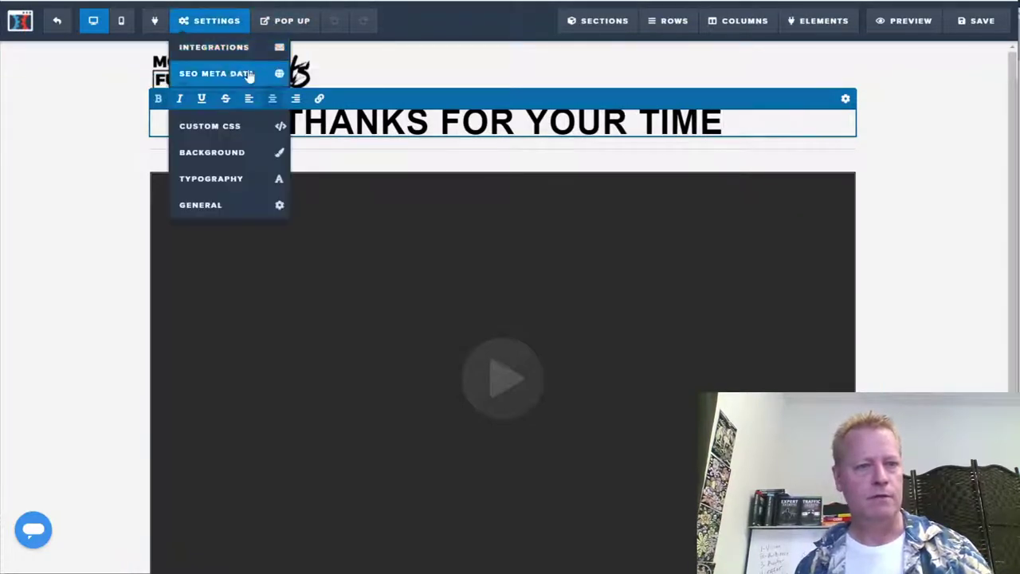
# Step: Delete the row containing the Mother Funnel Secrets logo above the headline
pyautogui.click(303, 80)
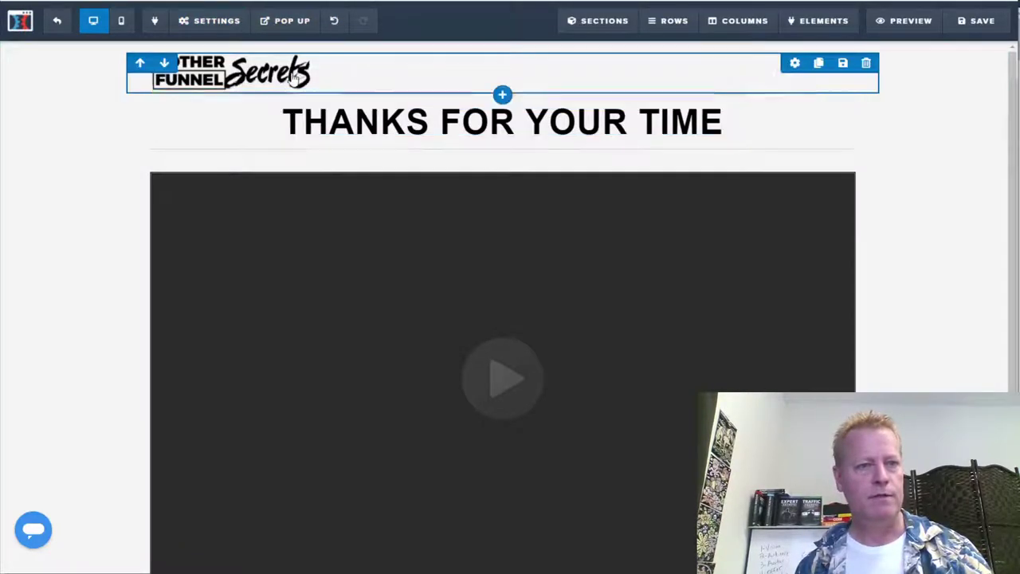
pyautogui.click(866, 62)
pyautogui.click(617, 39)
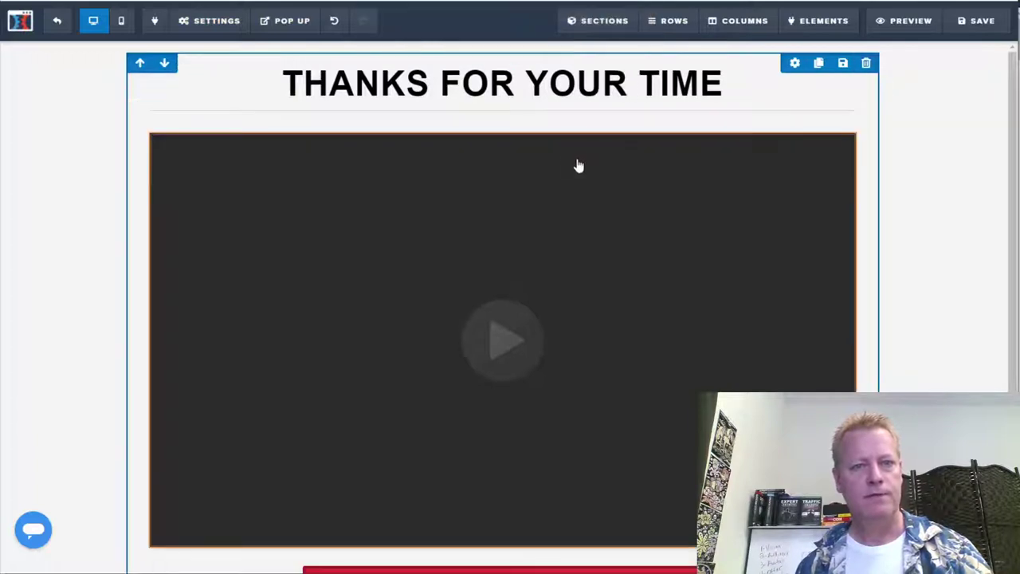
# Step: Change the text of the red "JOIN THE FACEBOOK GROUP" button below the video to "Go to Course Right now"
pyautogui.scroll(-1, 590, 382)
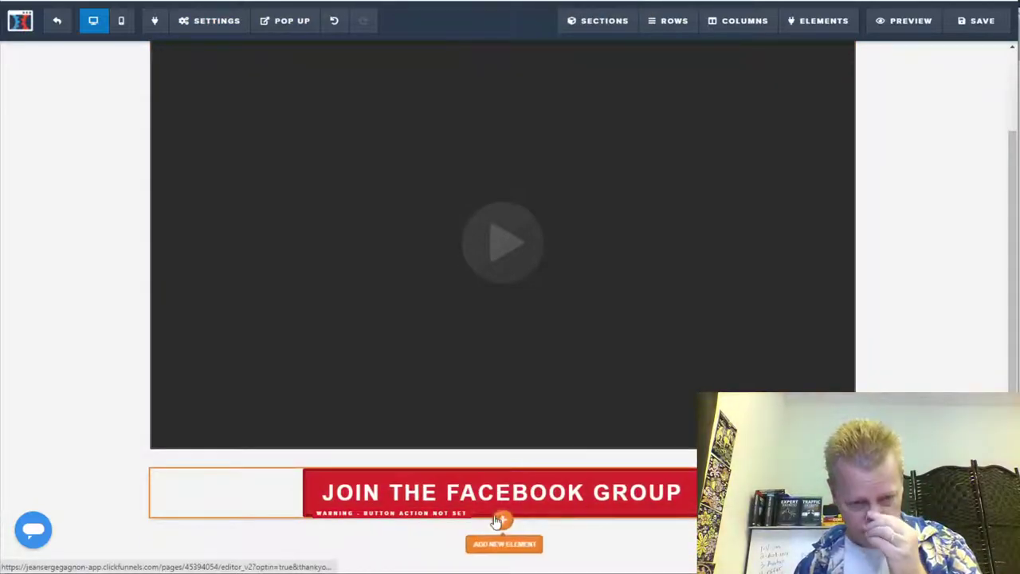
pyautogui.click(555, 491)
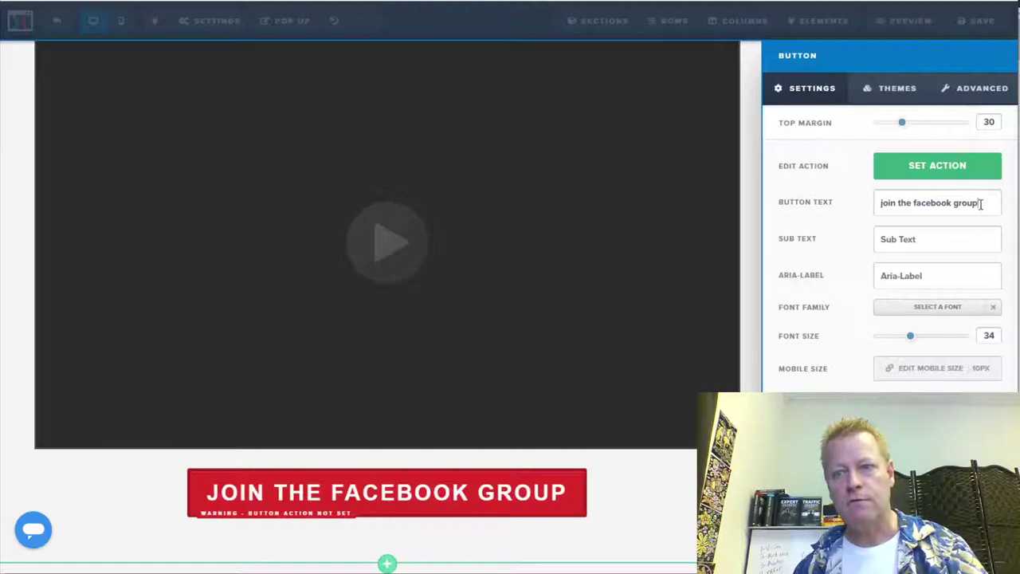
pyautogui.moveTo(981, 204); pyautogui.dragTo(880, 201)
pyautogui.write('Go to')
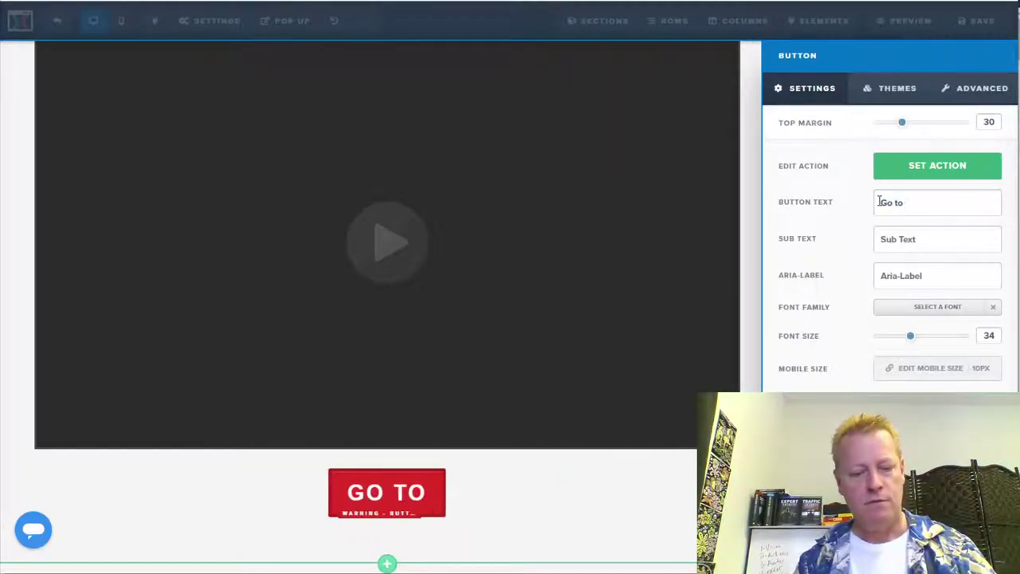
pyautogui.write(' Course')
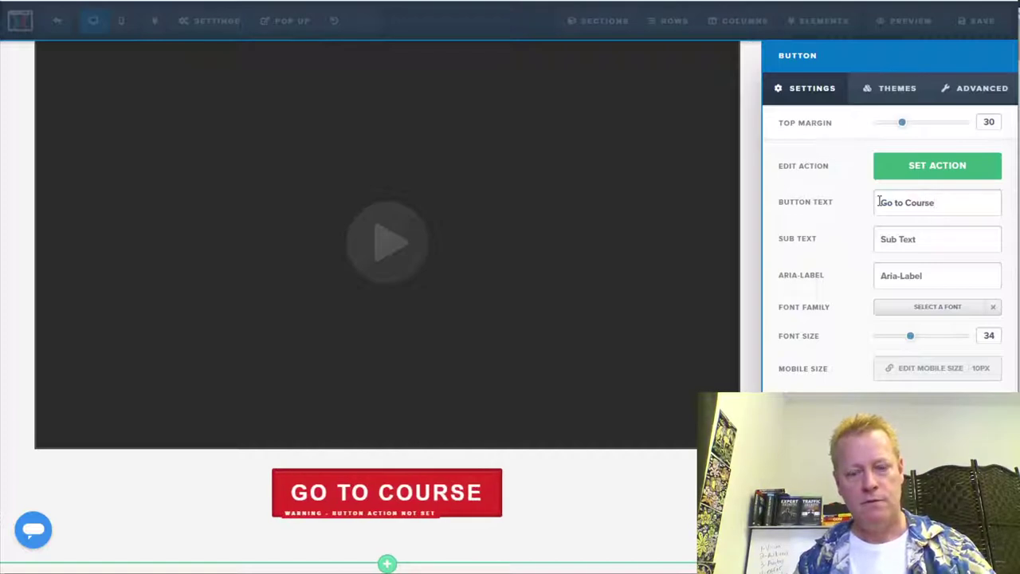
pyautogui.write(' Right now')
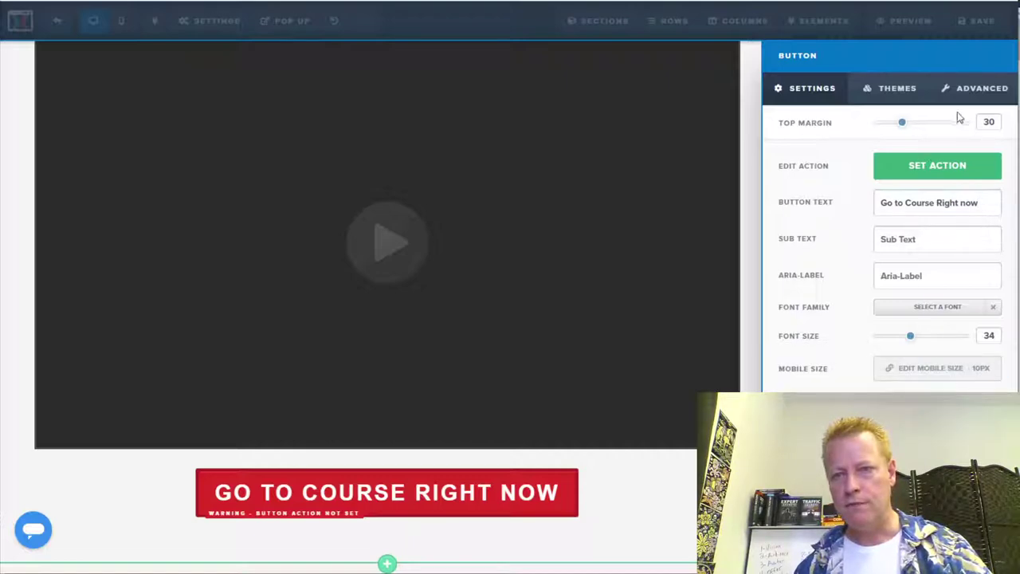
pyautogui.click(940, 168)
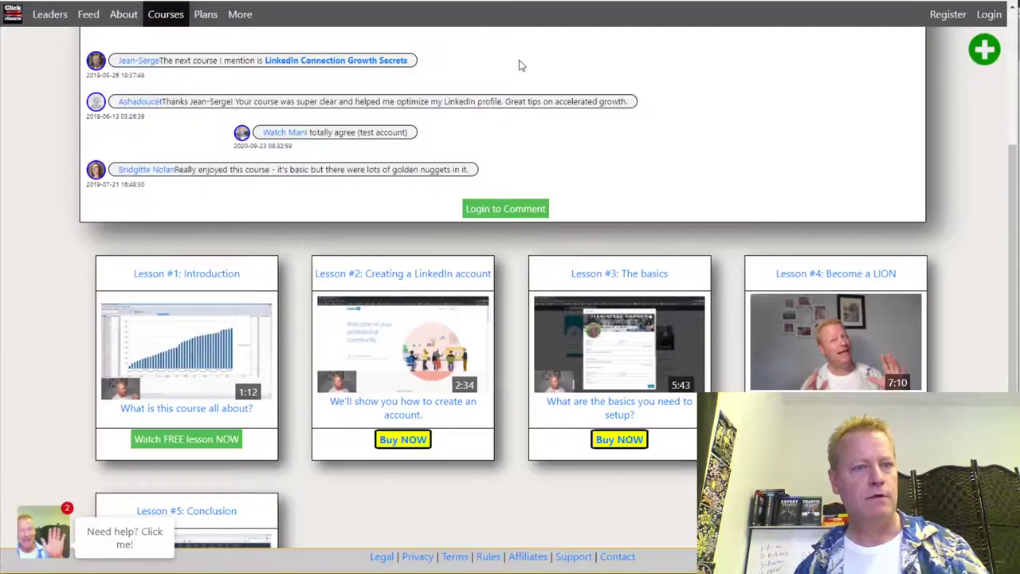
pyautogui.scroll(3, 520, 64)
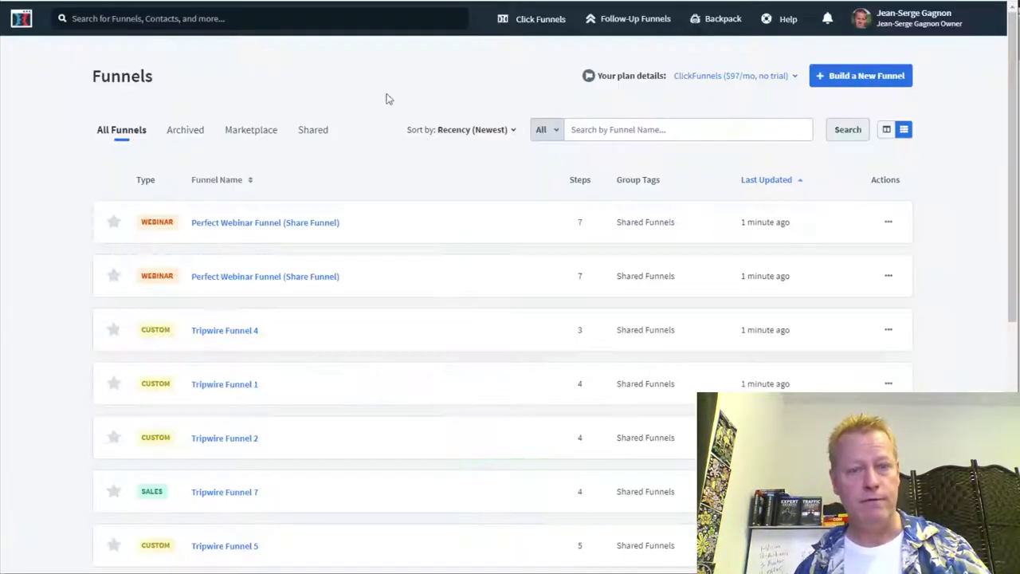
pyautogui.click(358, 5)
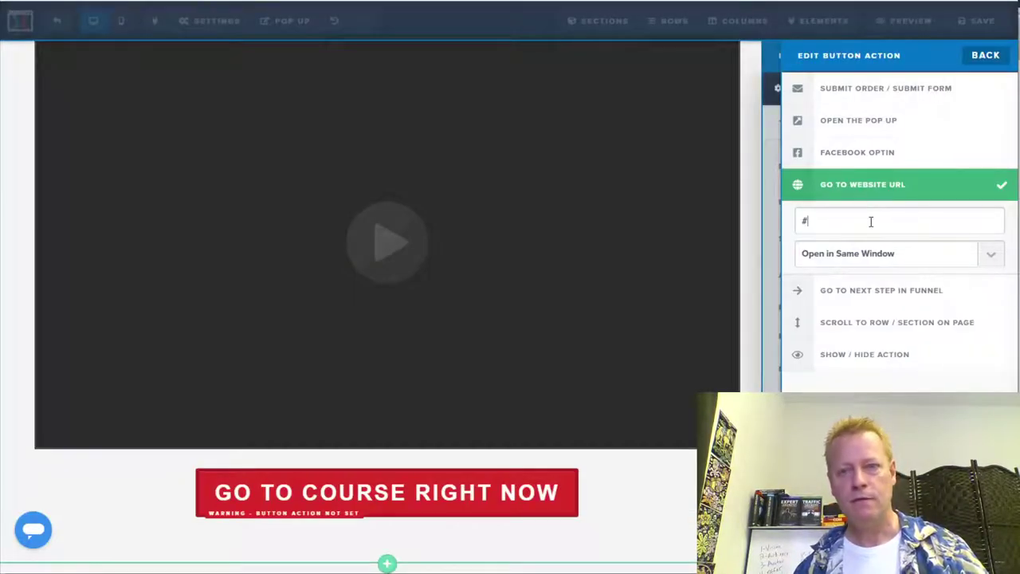
pyautogui.moveTo(871, 221); pyautogui.dragTo(788, 228)
pyautogui.hotkey('ctrl', 'v')
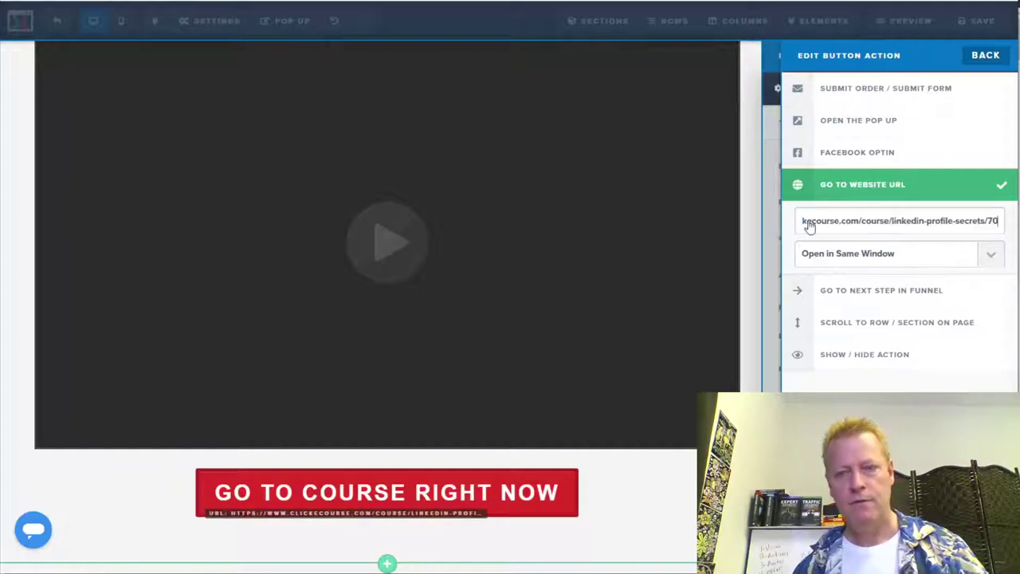
pyautogui.click(986, 56)
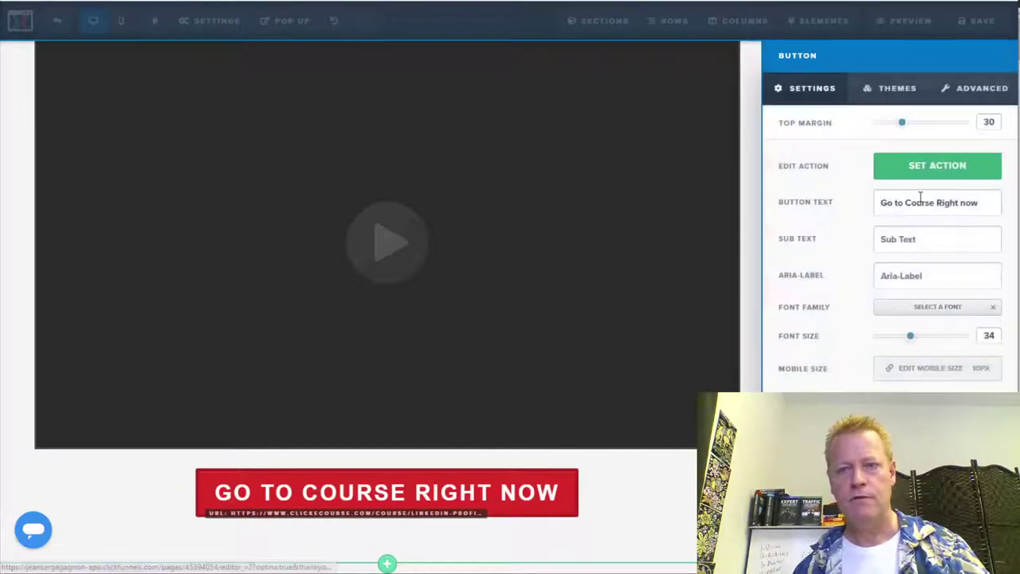
pyautogui.click(669, 482)
pyautogui.scroll(3, 547, 462)
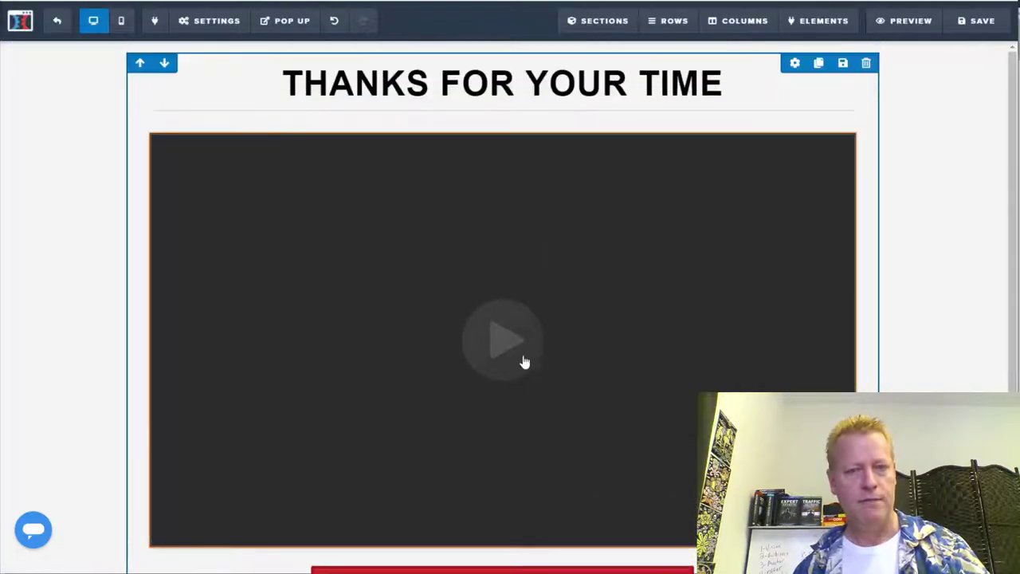
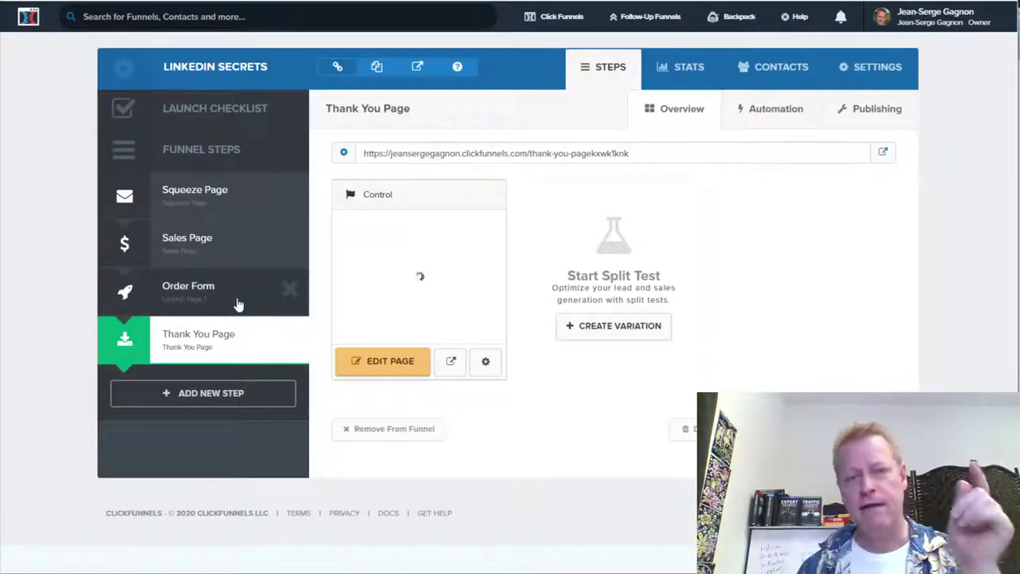
# Step: Open the Order Form page in the editor and add a new section below the Buy NOW testimonial section
pyautogui.click(236, 303)
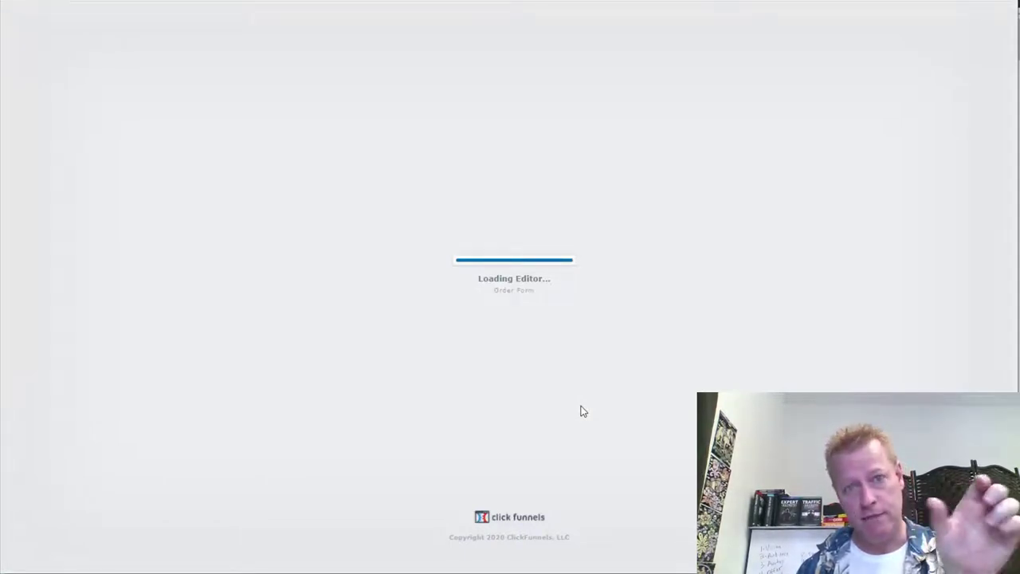
pyautogui.scroll(-5, 583, 406)
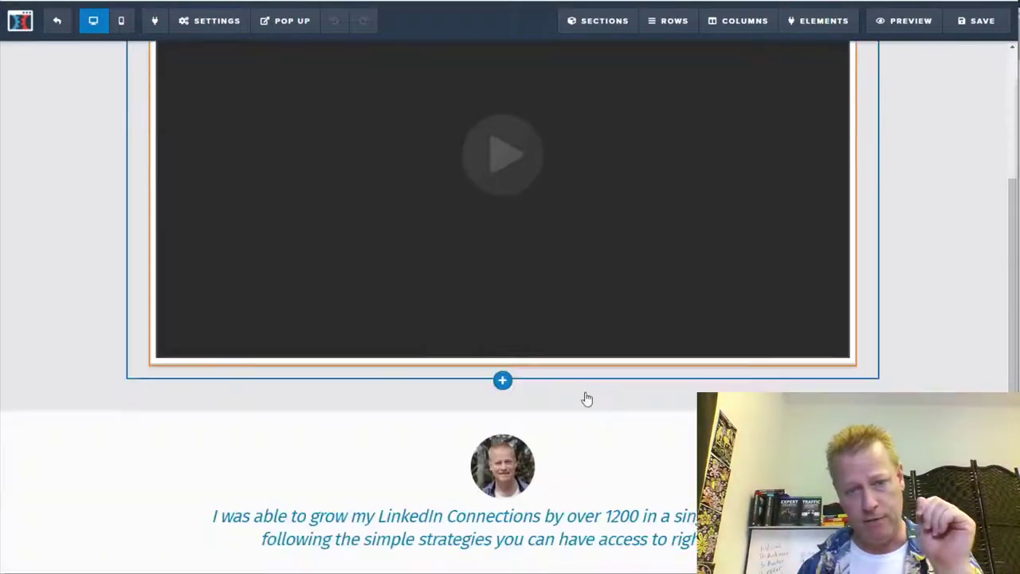
pyautogui.scroll(2, 608, 348)
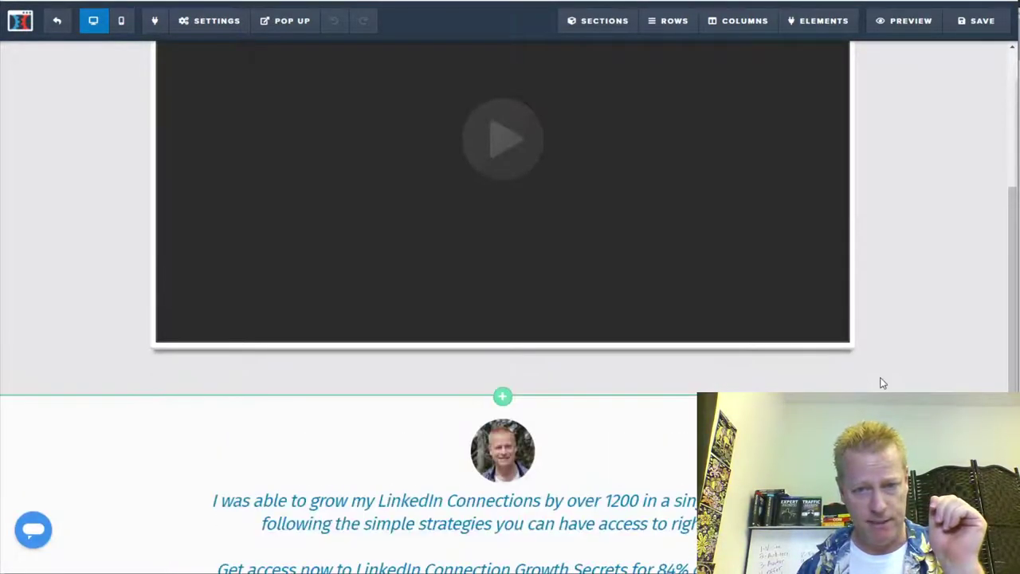
pyautogui.scroll(-3, 881, 383)
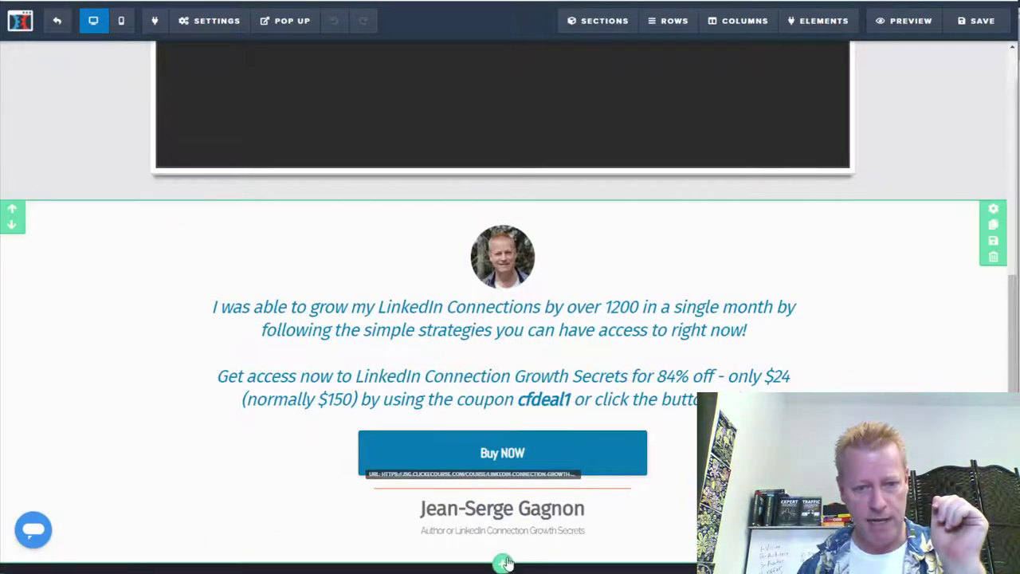
pyautogui.click(504, 564)
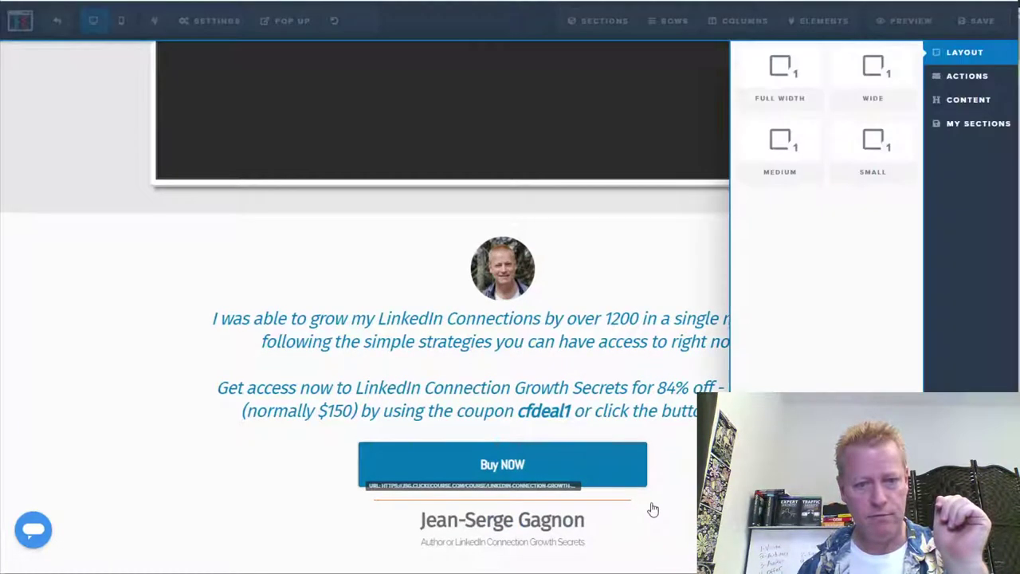
pyautogui.click(810, 210)
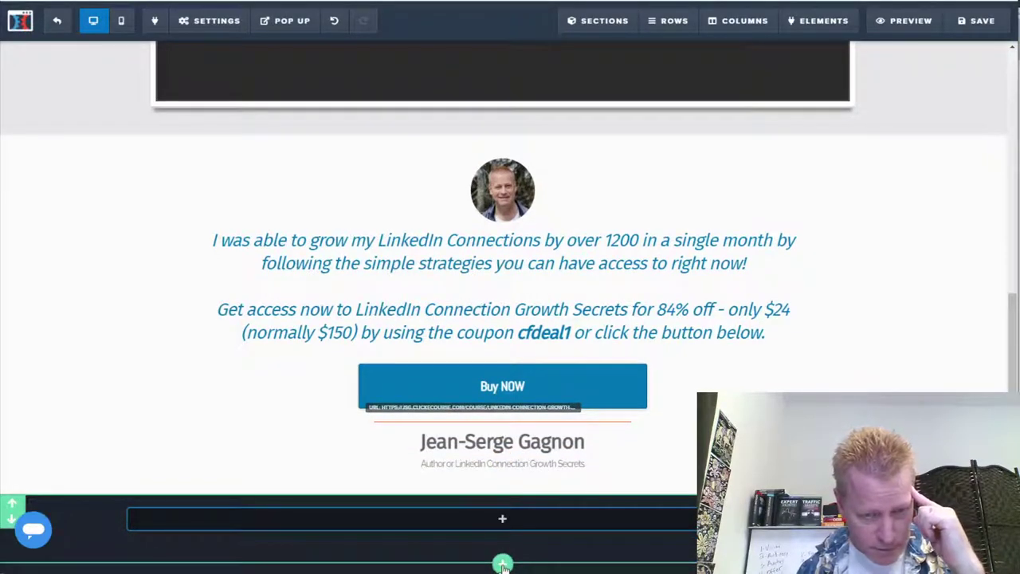
# Step: Insert a one-column row in the new section and add a Paragraph element to it
pyautogui.click(503, 519)
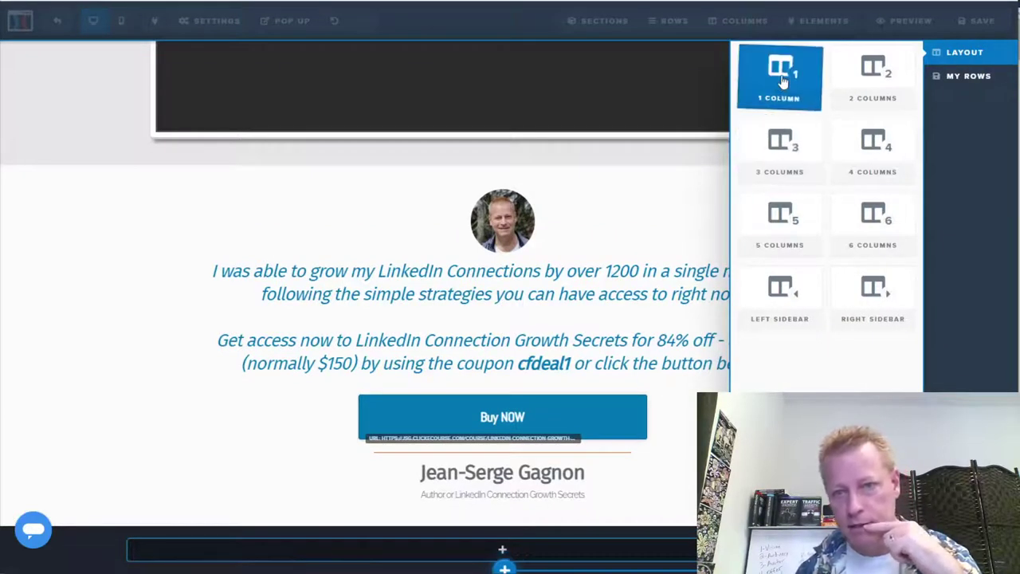
pyautogui.click(781, 79)
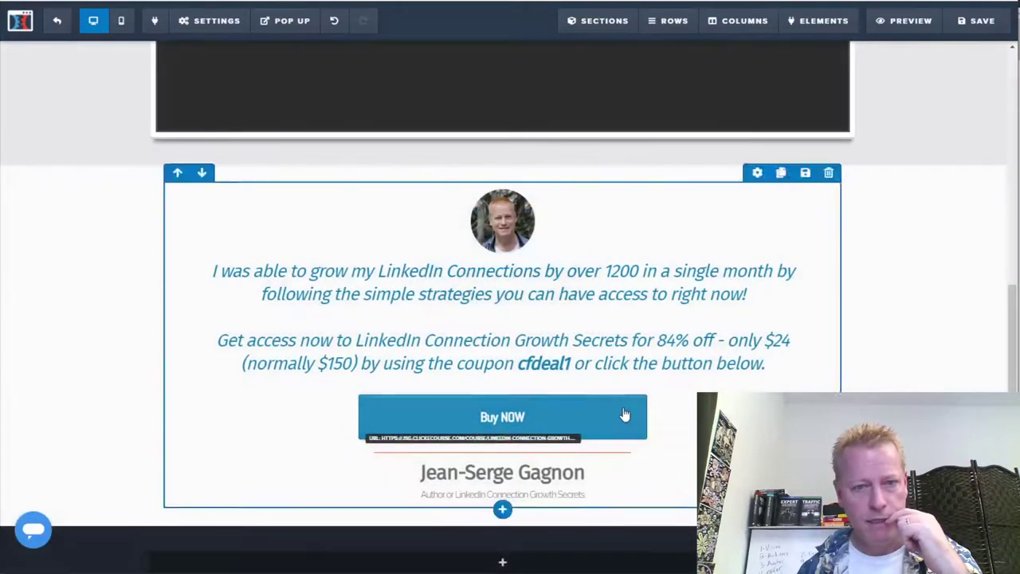
pyautogui.scroll(-1, 501, 506)
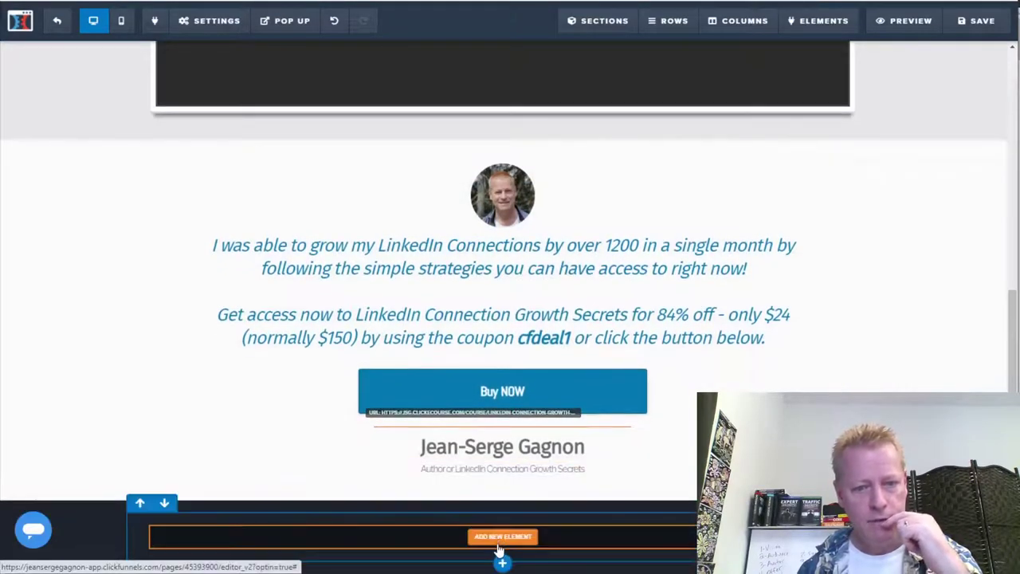
pyautogui.click(505, 539)
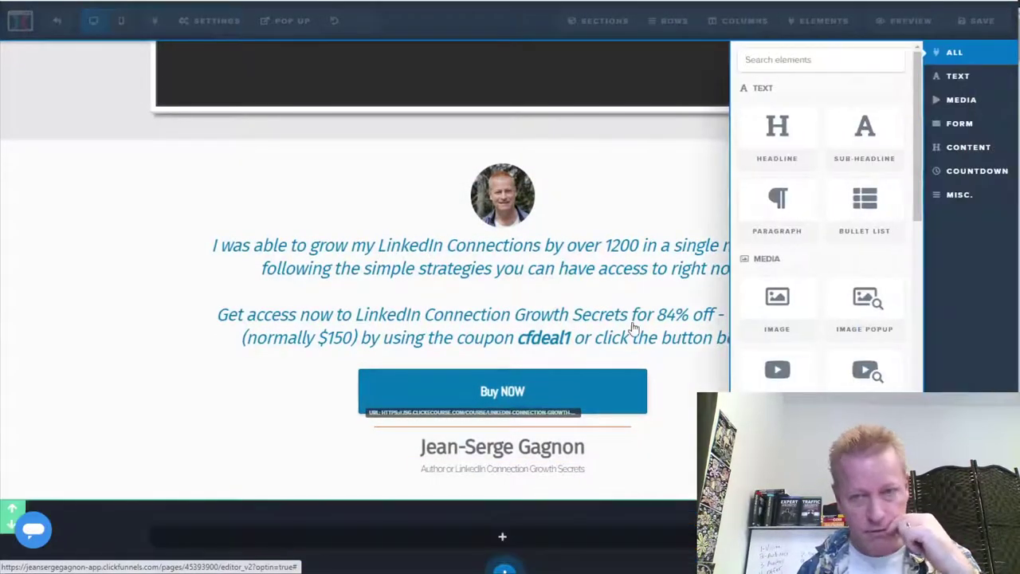
pyautogui.click(786, 202)
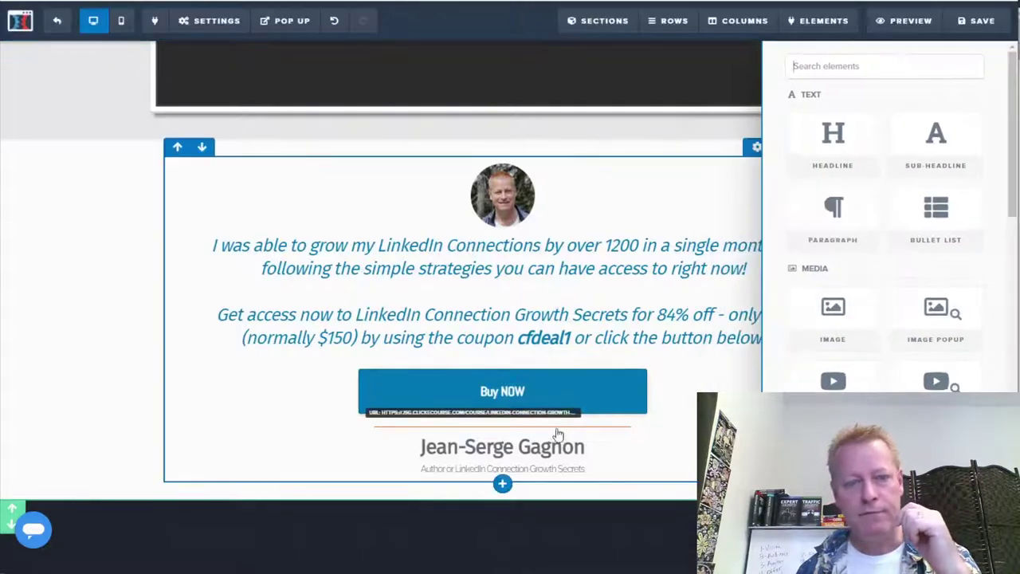
# Step: Replace the placeholder text of the new paragraph with "No thanks"
pyautogui.scroll(-1, 478, 526)
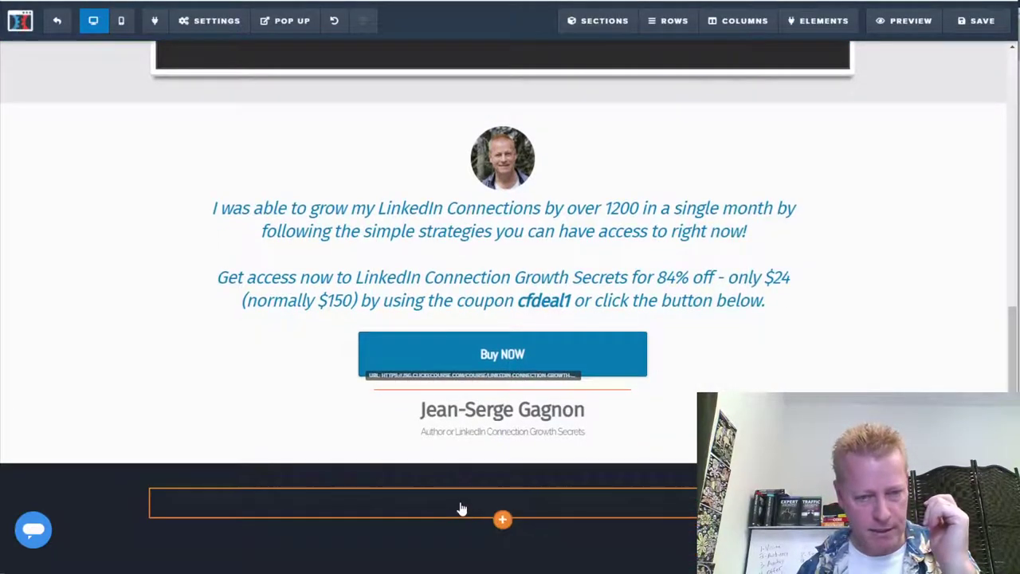
pyautogui.click(460, 502)
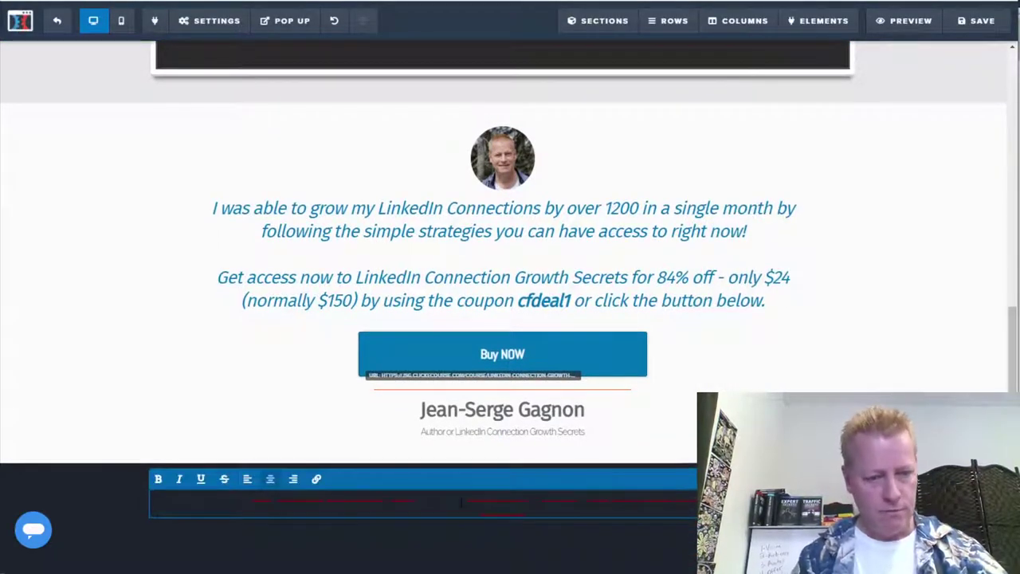
pyautogui.hotkey('ctrl', 'v')
pyautogui.scroll(1, 540, 485)
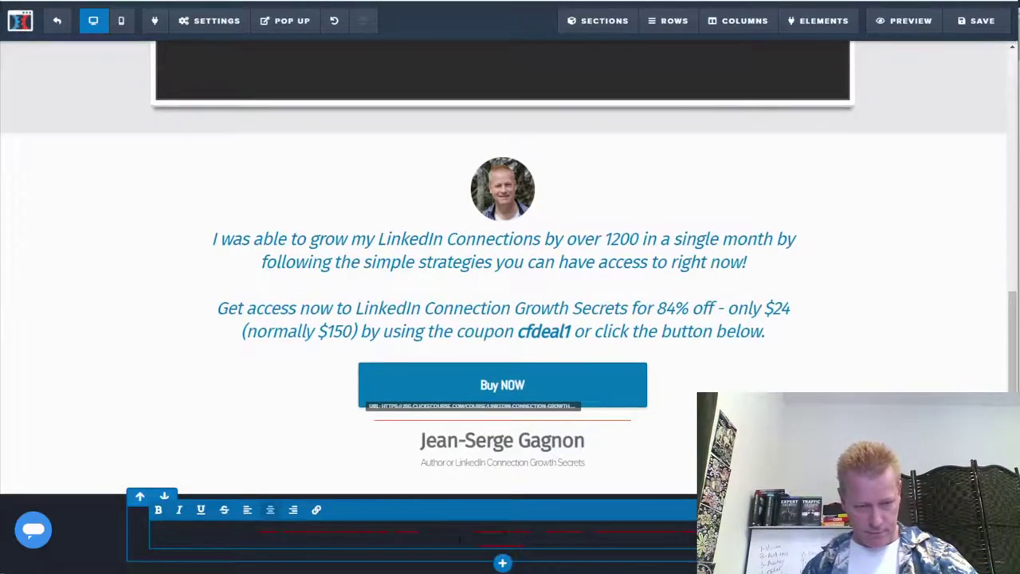
pyautogui.hotkey('ctrl', 'a')
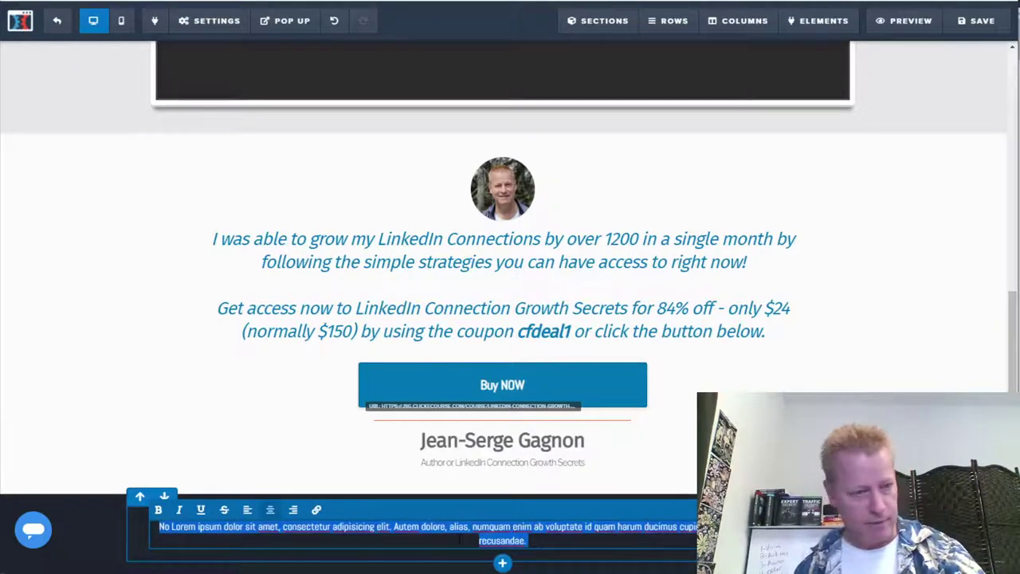
pyautogui.press('BackSpace')
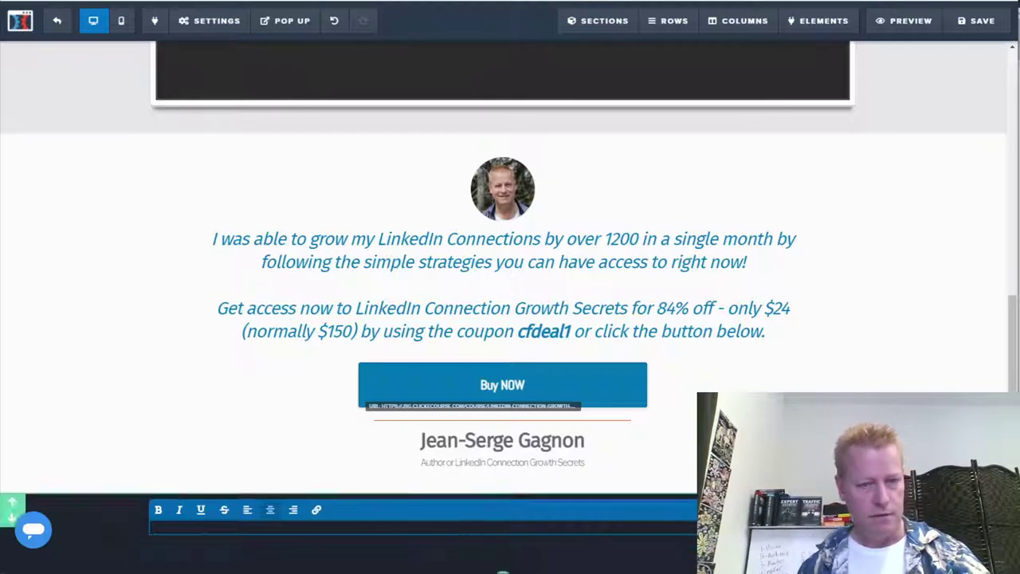
pyautogui.hotkey('ctrl', 'z')
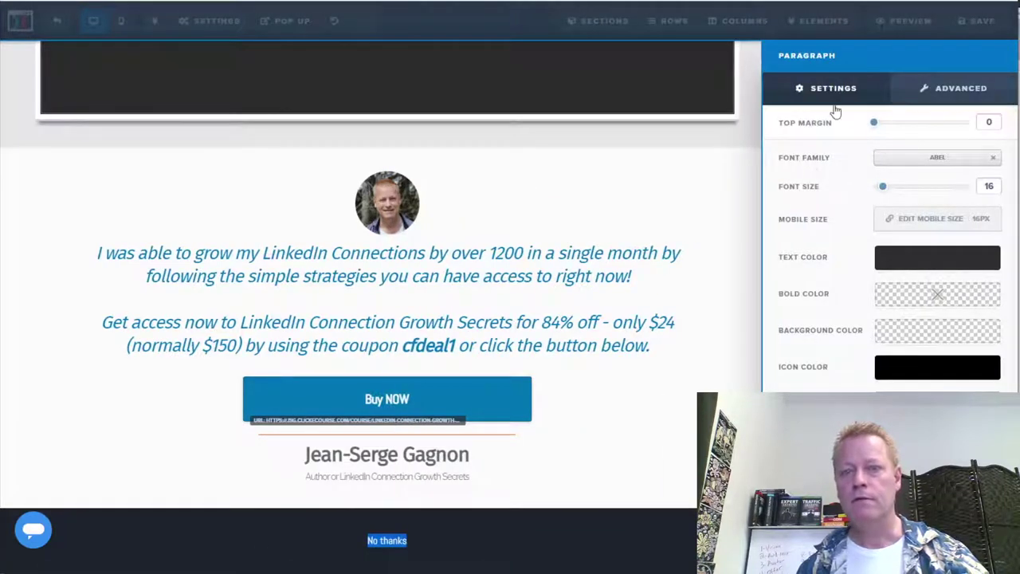
# Step: Set the text color of the "No thanks" paragraph to white
pyautogui.click(909, 259)
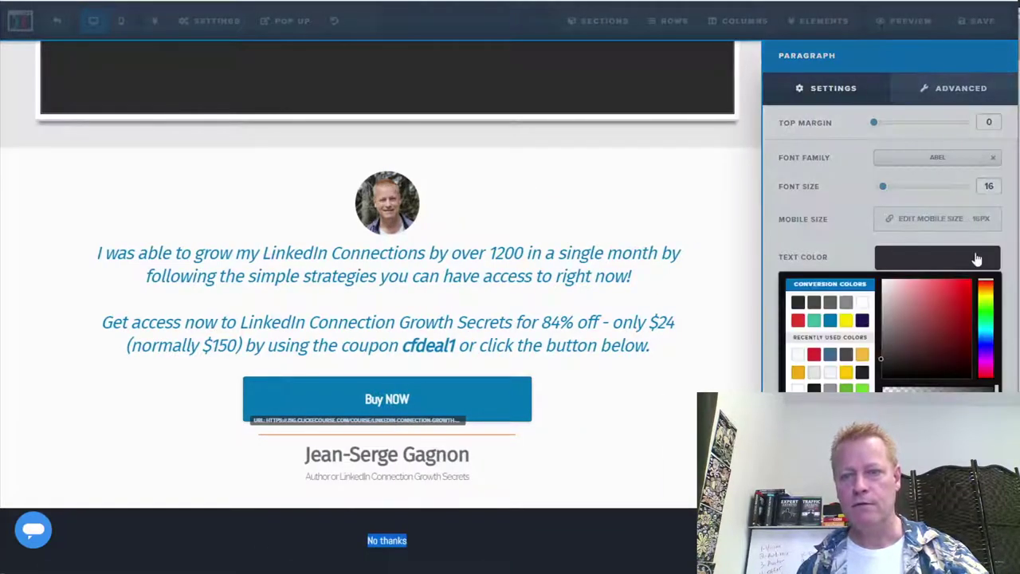
pyautogui.click(862, 304)
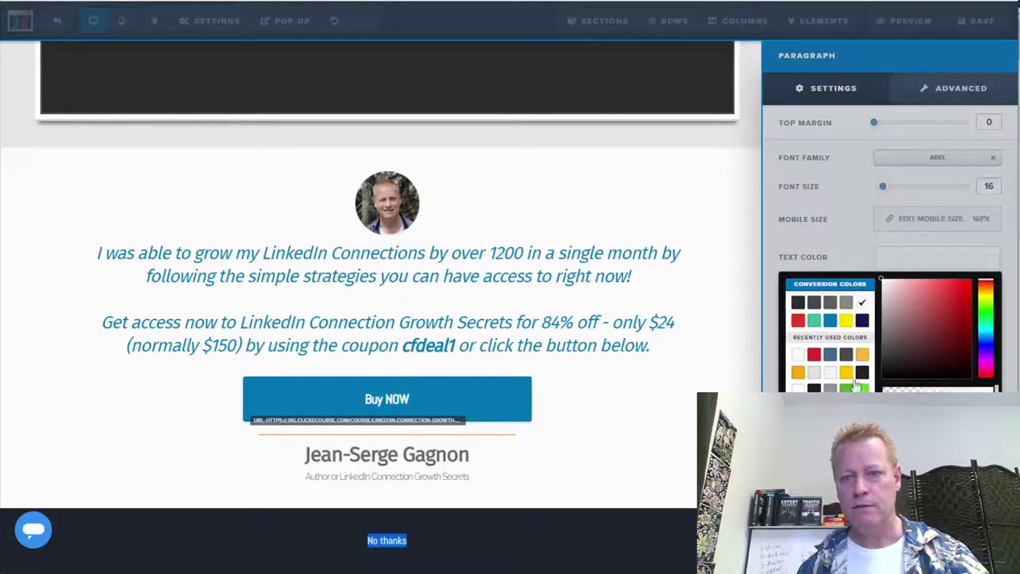
pyautogui.click(387, 565)
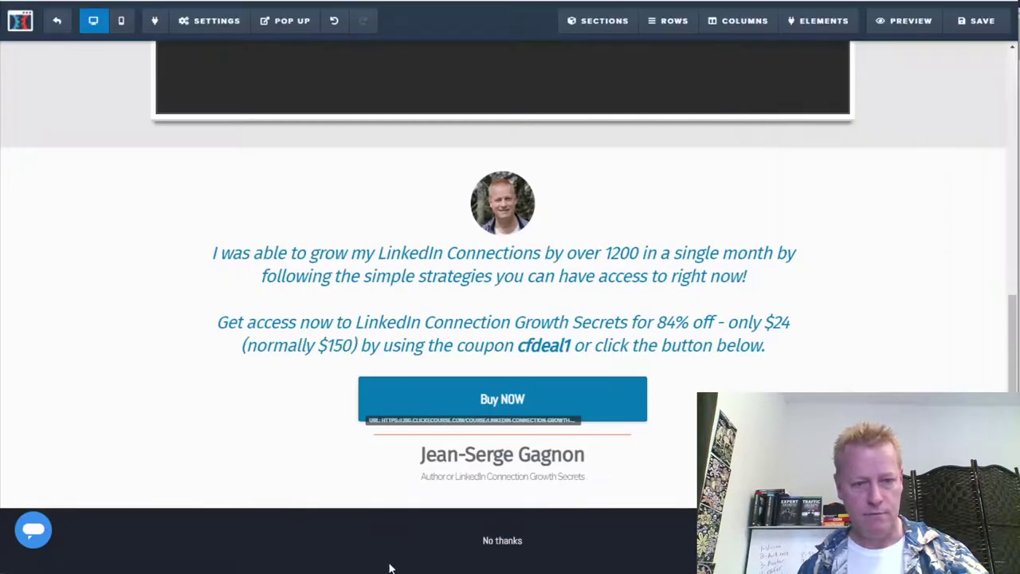
# Step: Extend the "No thanks" paragraph to read "No thanks, I don't want to take advantage of this amazing offer"
pyautogui.click(518, 542)
pyautogui.click(523, 540)
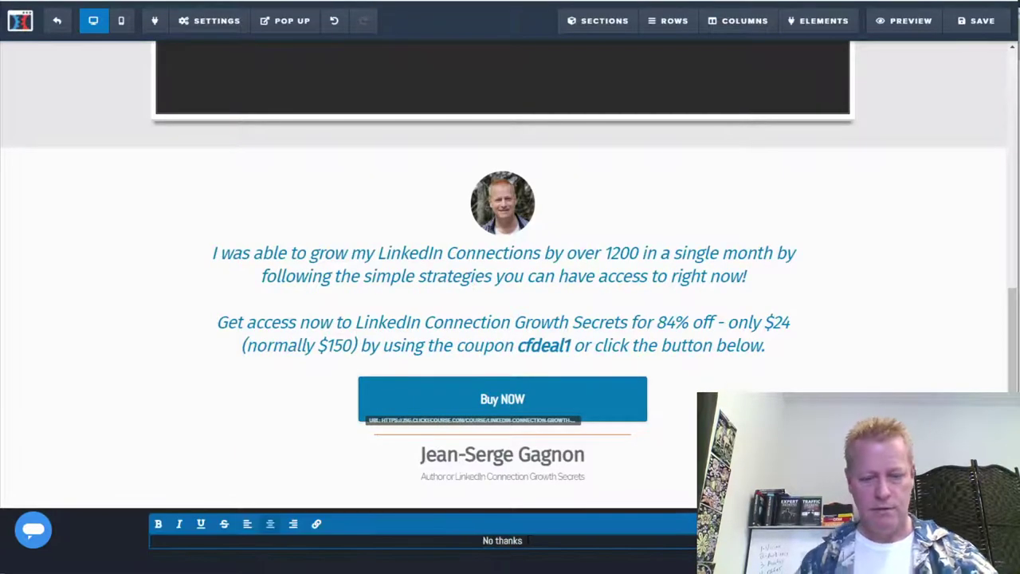
pyautogui.write(', I')
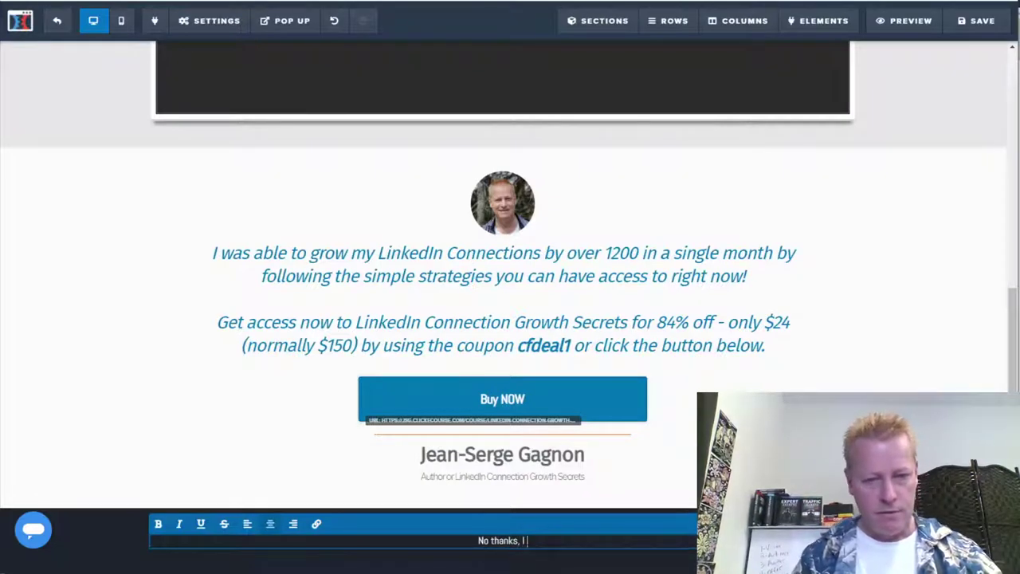
pyautogui.write(" don't want")
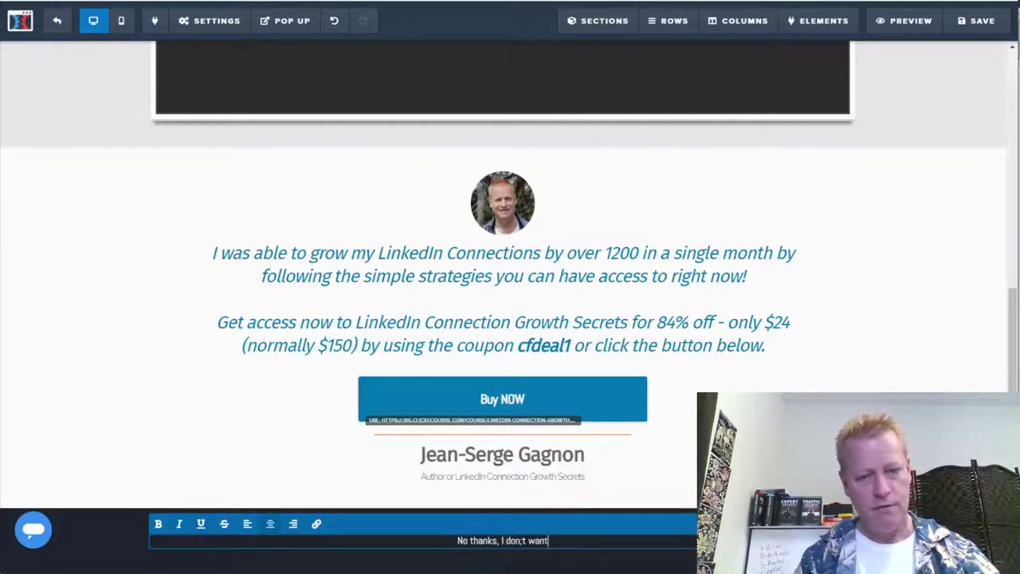
pyautogui.click(523, 541)
pyautogui.press('BackSpace')
pyautogui.write("'")
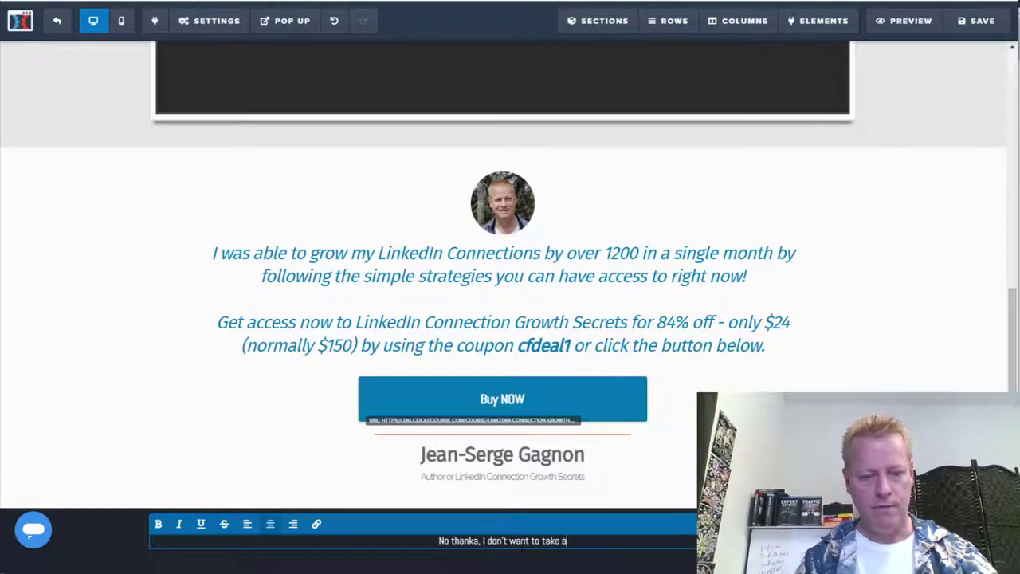
pyautogui.write('ge ')
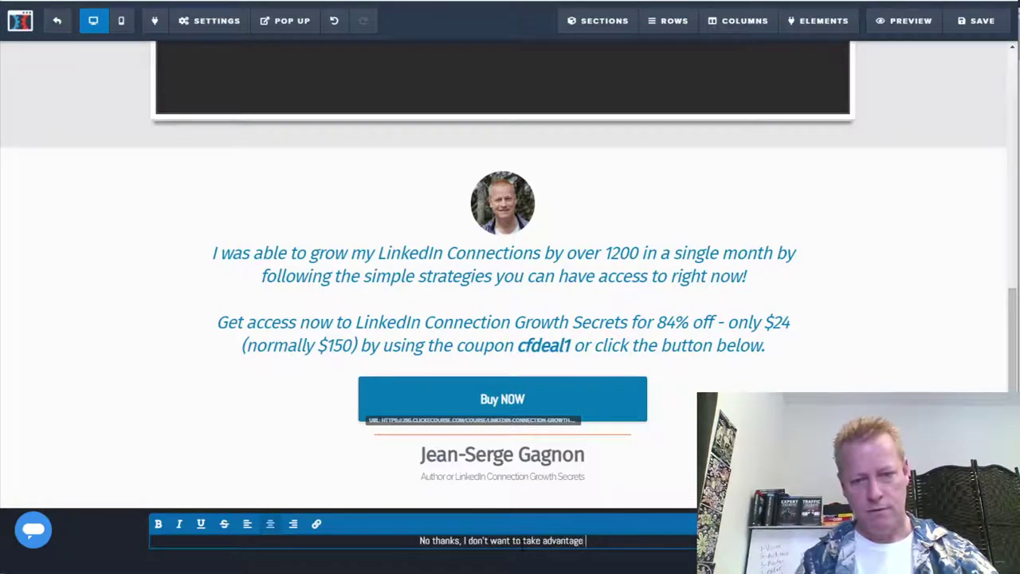
pyautogui.write('of this ama')
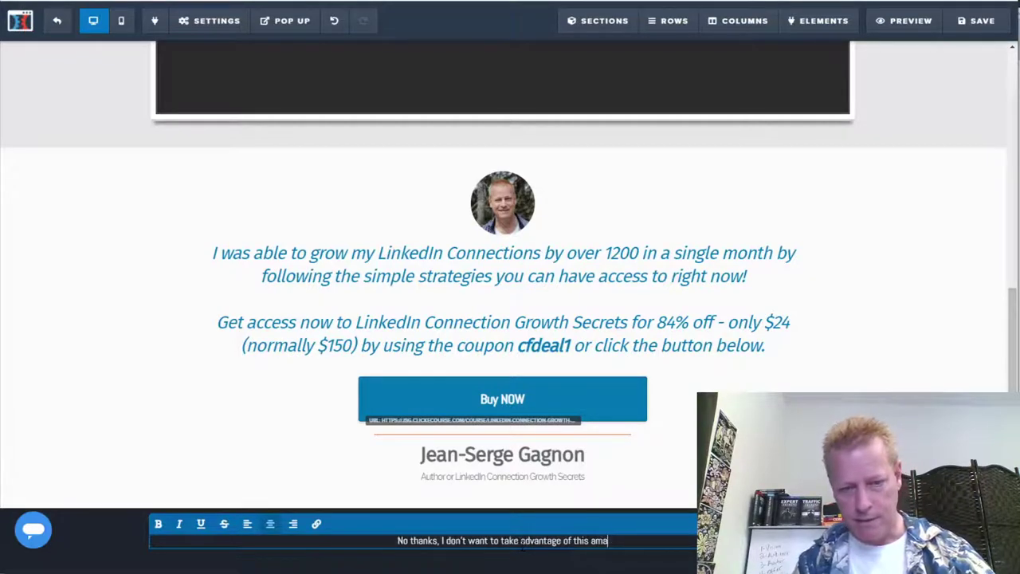
pyautogui.write('izing offer')
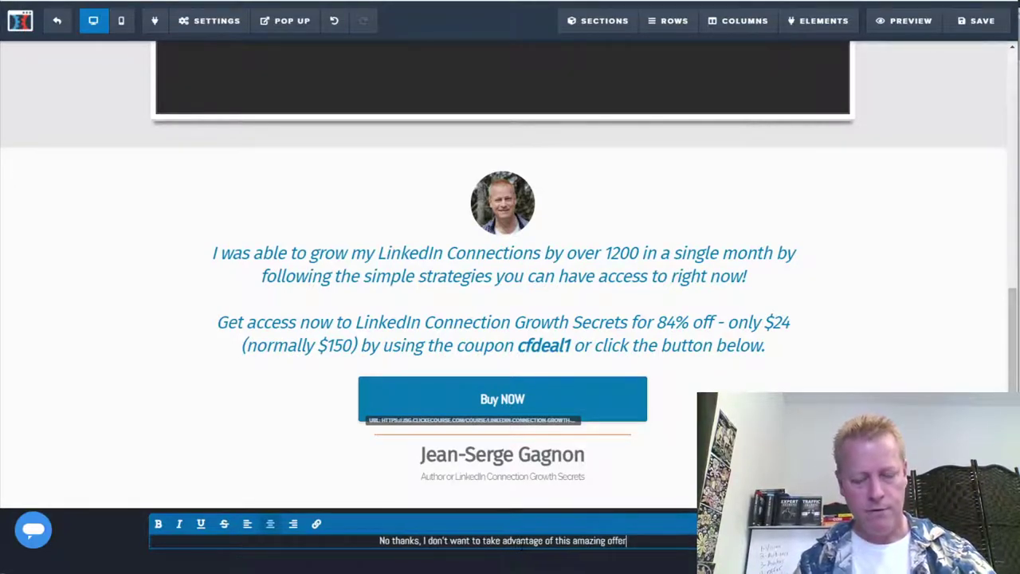
# Step: Append ", I know my competitors will but that's ok - continue" to the "No thanks" paragraph
pyautogui.write(', I know my ce')
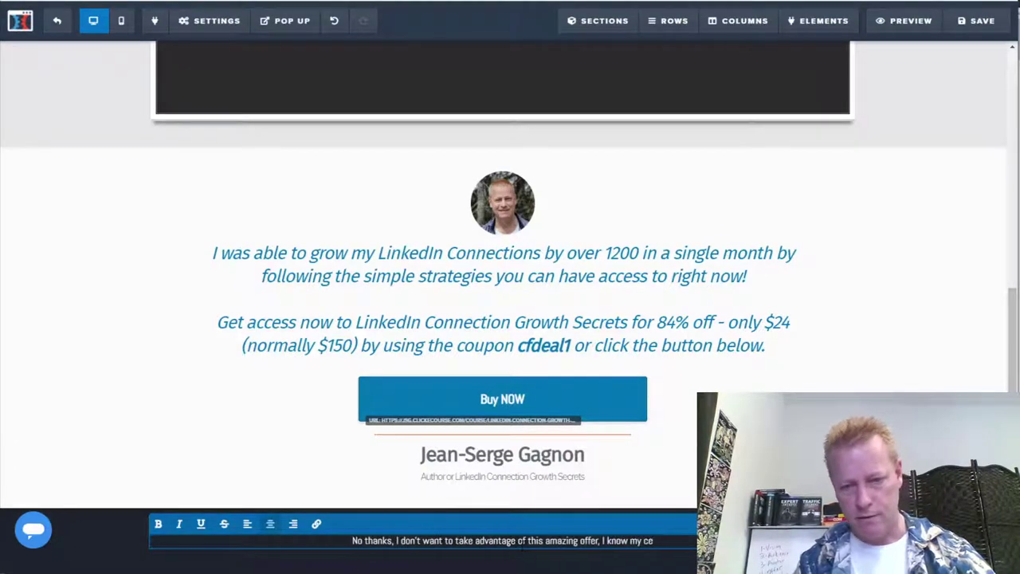
pyautogui.write('oompetitors will')
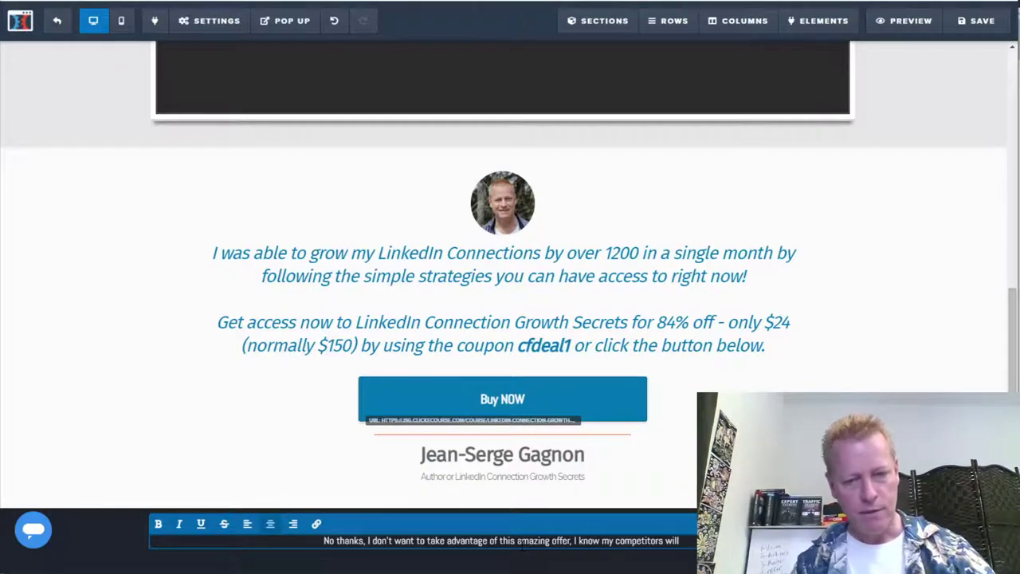
pyautogui.write('tha')
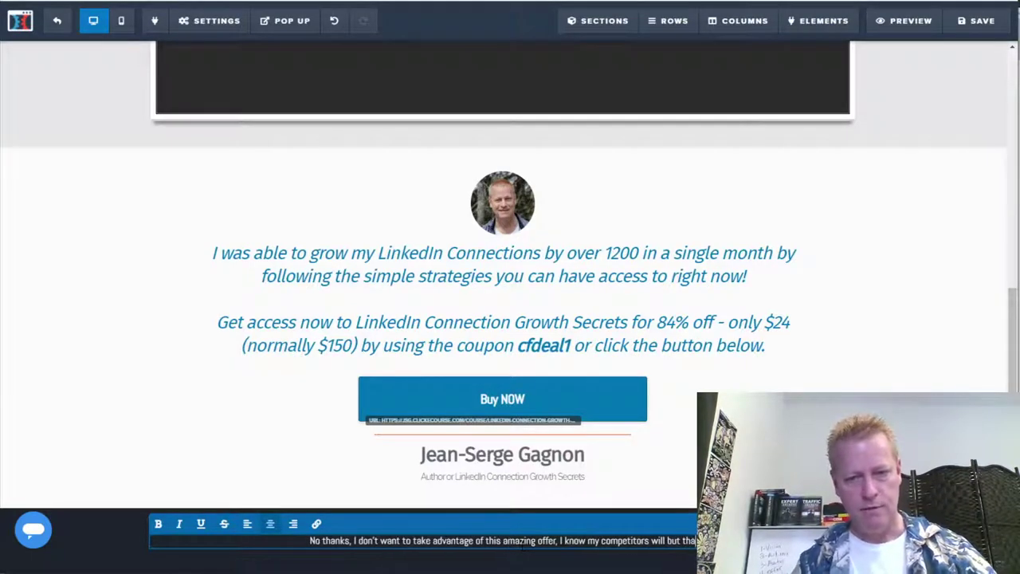
pyautogui.write("t's ok")
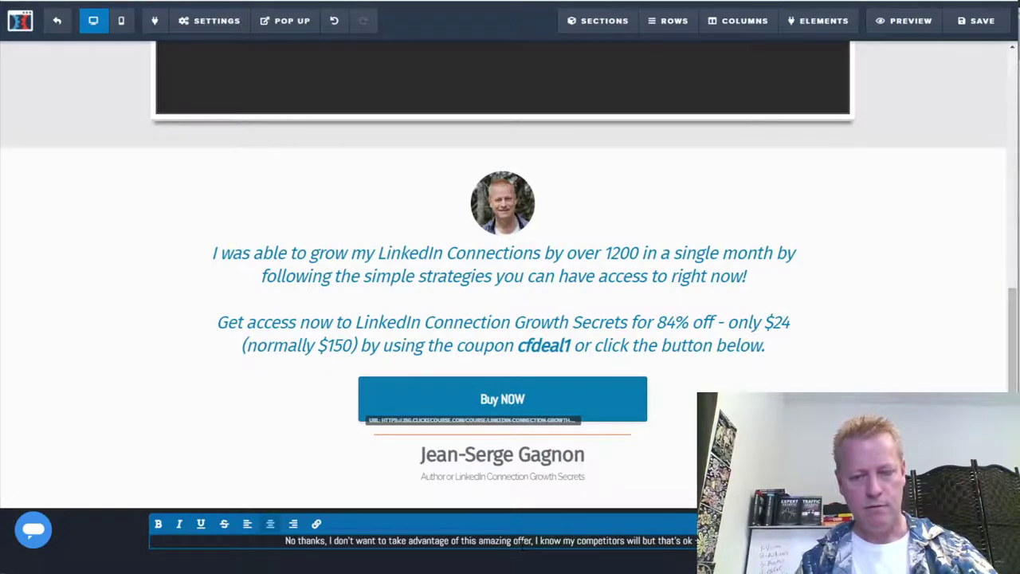
pyautogui.write('a continue')
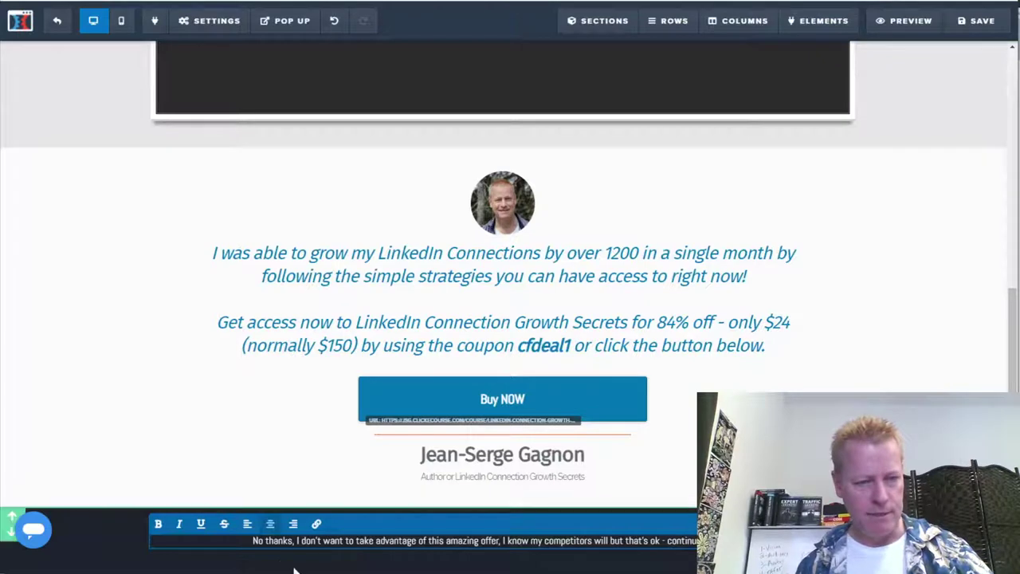
# Step: Try to turn the whole "No thanks" sentence into a link with the URL "#"
pyautogui.moveTo(252, 540); pyautogui.dragTo(690, 542)
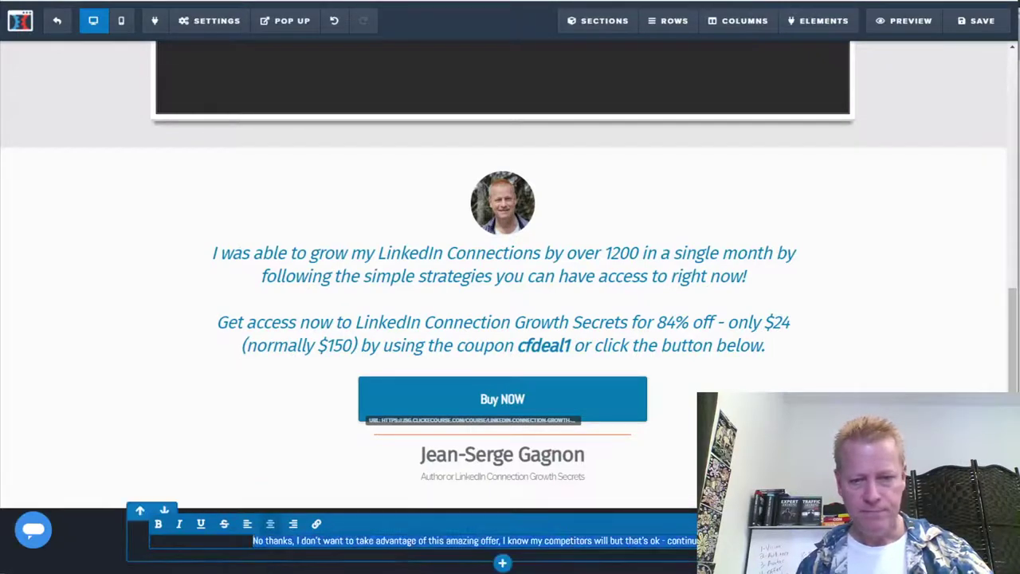
pyautogui.click(317, 525)
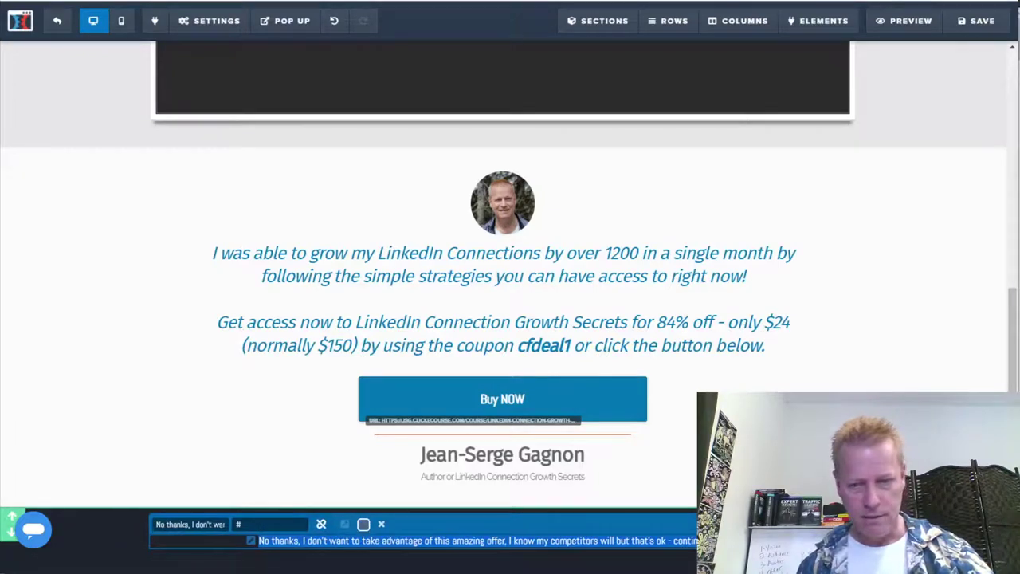
pyautogui.click(240, 524)
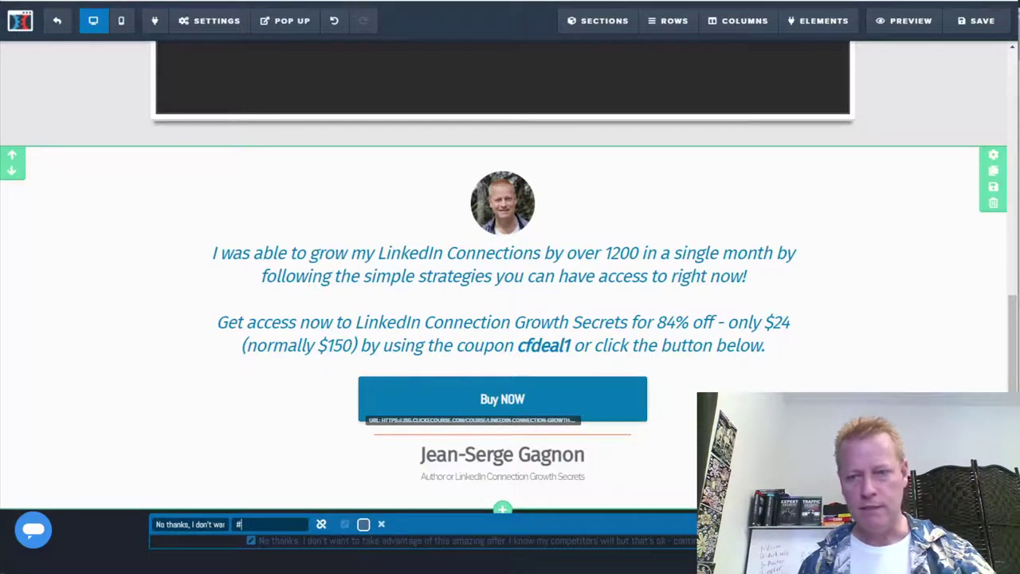
pyautogui.press('Return')
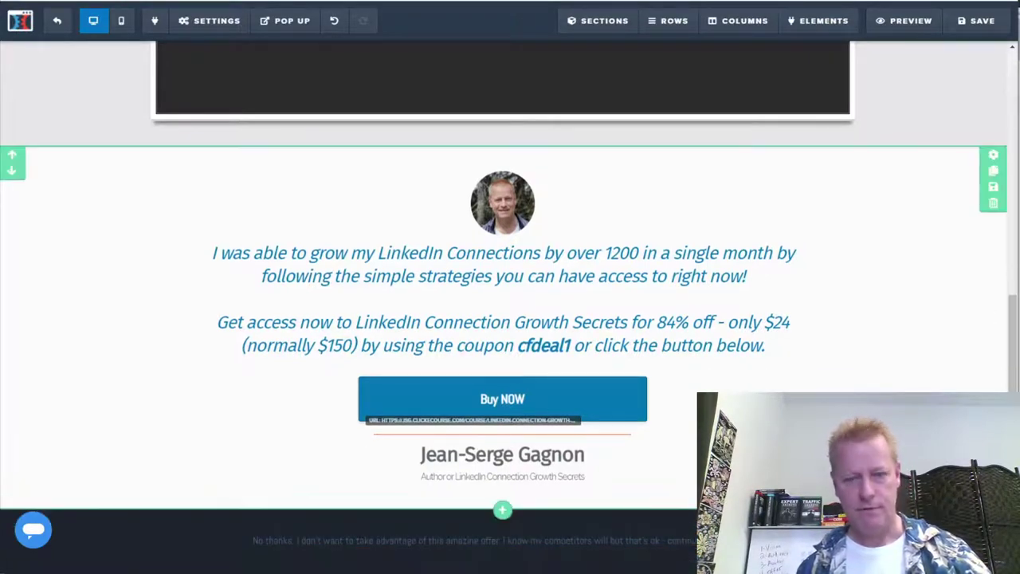
# Step: Remove the link from the "No thanks" sentence and finish editing the paragraph
pyautogui.click(598, 548)
pyautogui.moveTo(659, 552); pyautogui.dragTo(262, 550)
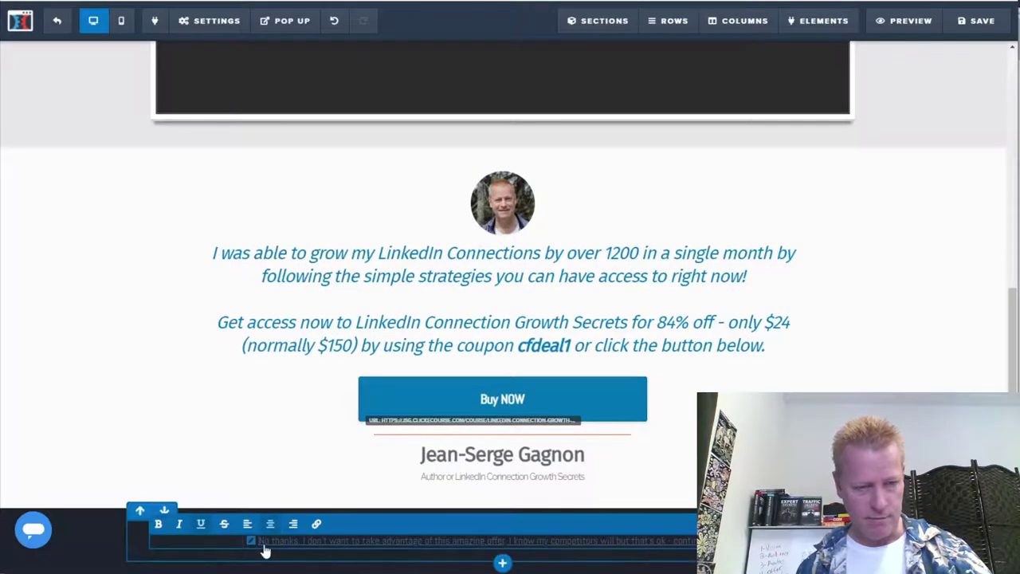
pyautogui.click(317, 524)
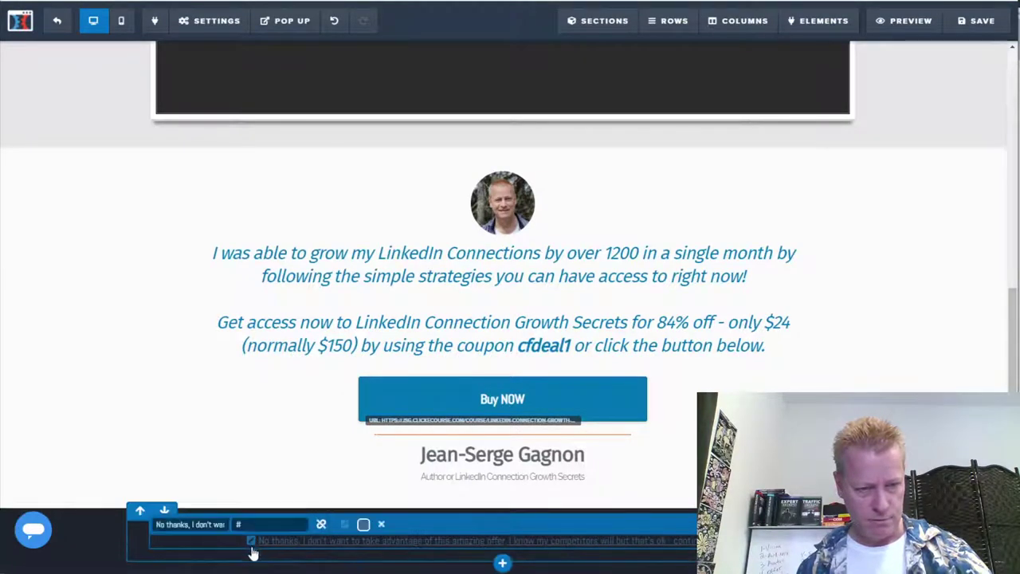
pyautogui.click(321, 525)
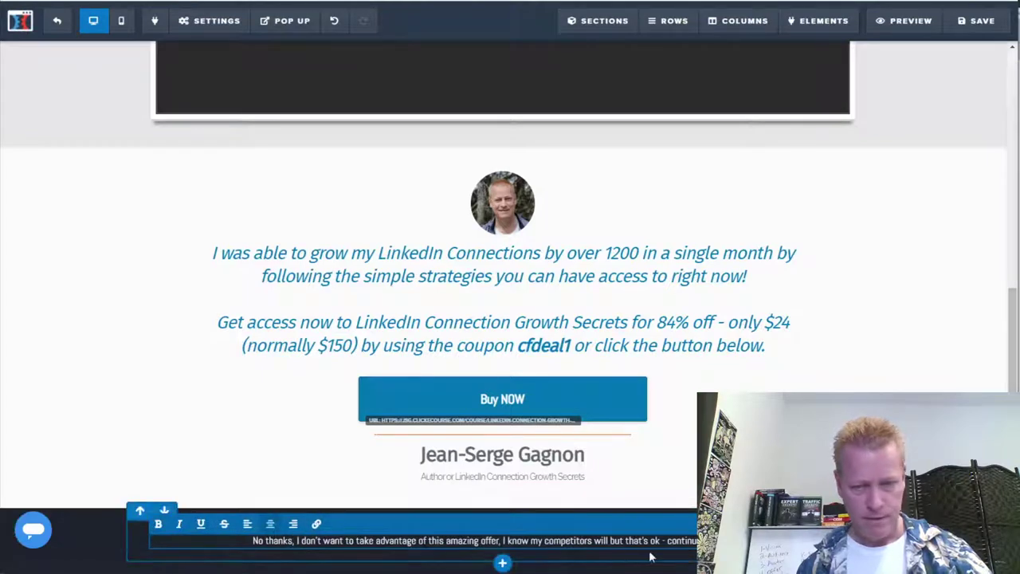
pyautogui.press('Escape')
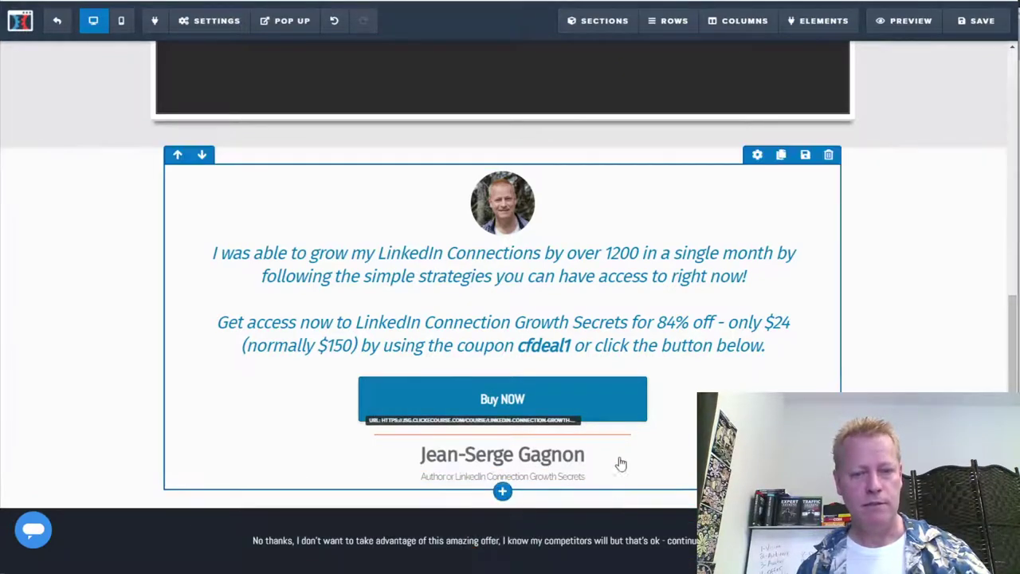
# Step: Insert a one-column row below the author line in the Buy NOW testimonial section
pyautogui.click(504, 493)
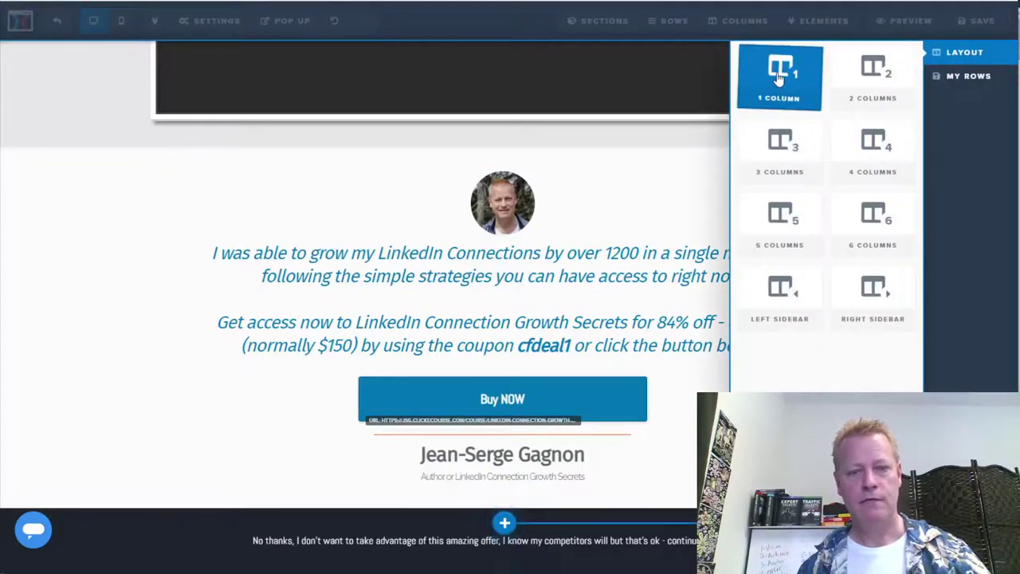
pyautogui.click(782, 80)
pyautogui.scroll(-1, 539, 519)
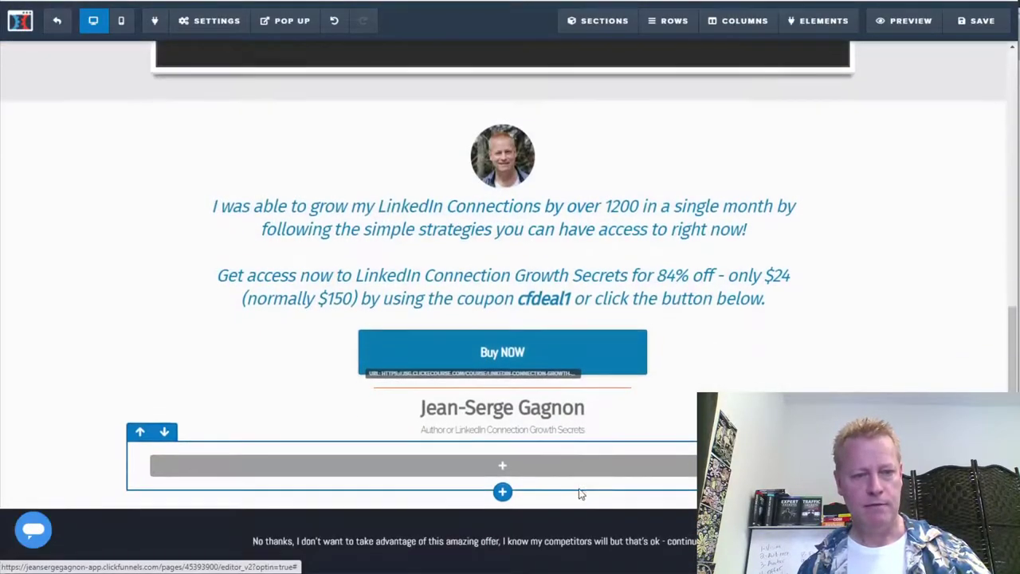
# Step: Try out a Navigation element in the new empty row, and delete it again
pyautogui.click(503, 464)
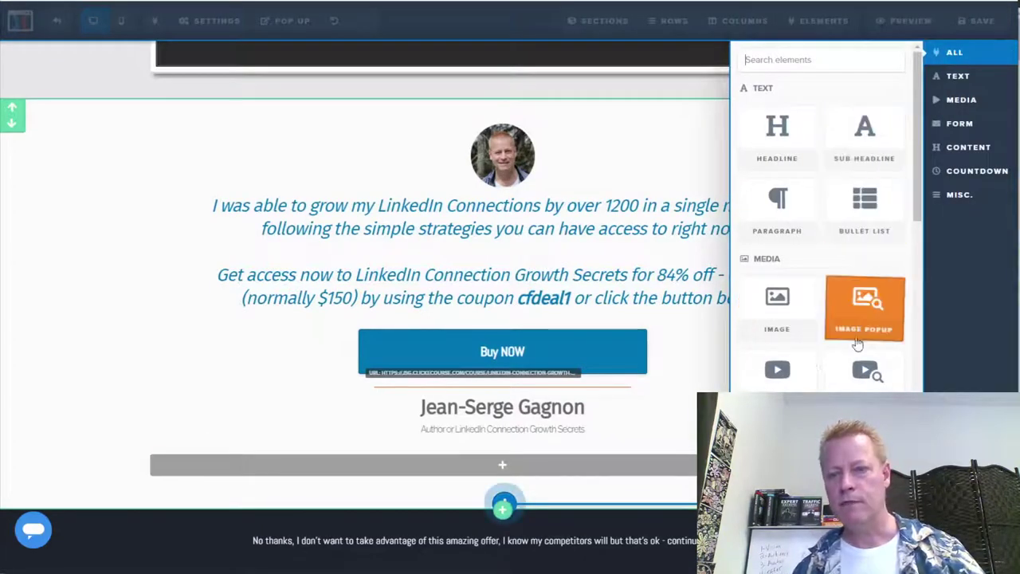
pyautogui.scroll(-3, 821, 239)
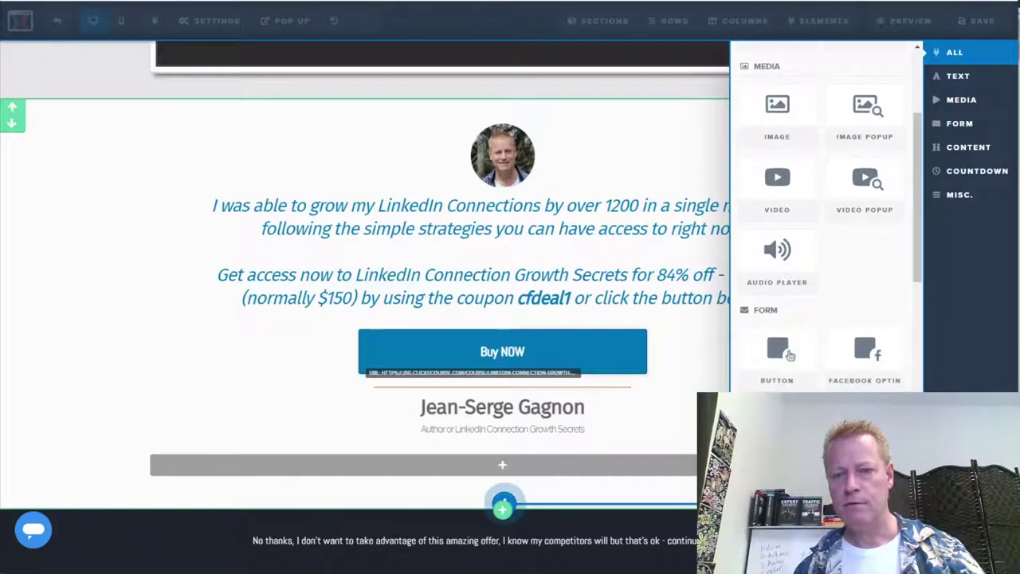
pyautogui.scroll(-2, 789, 355)
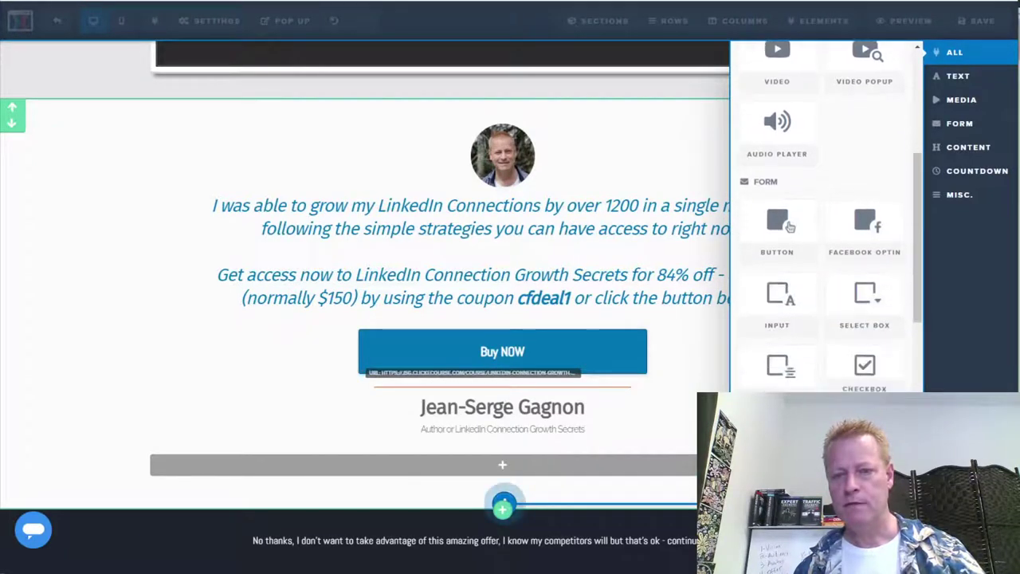
pyautogui.scroll(-2, 864, 350)
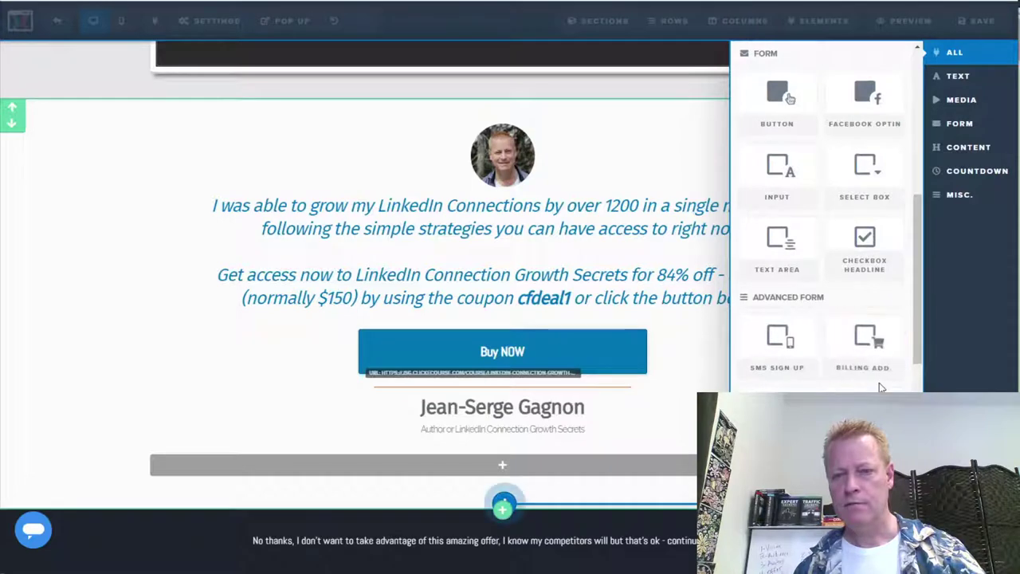
pyautogui.scroll(-3, 881, 387)
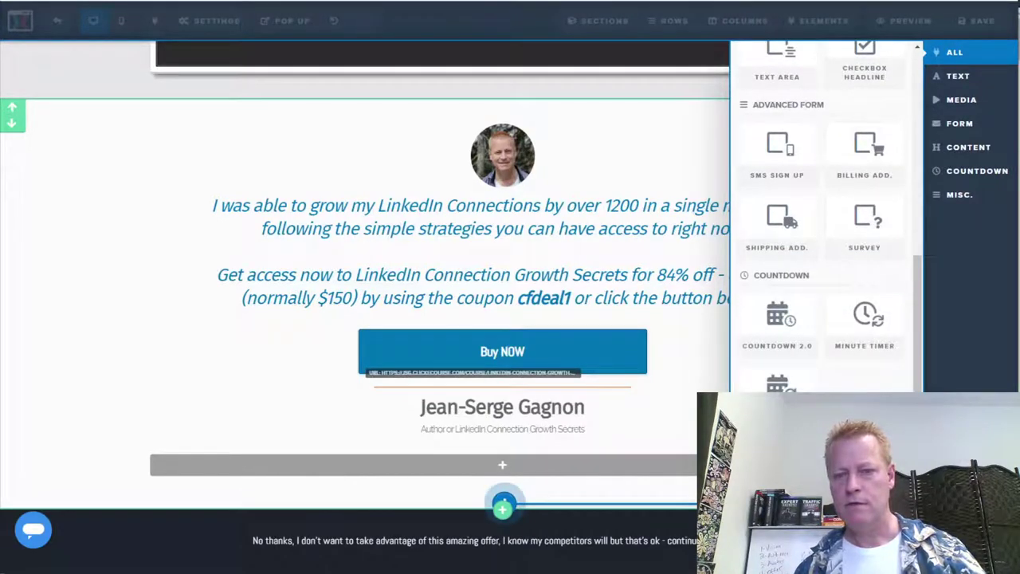
pyautogui.scroll(-3, 771, 380)
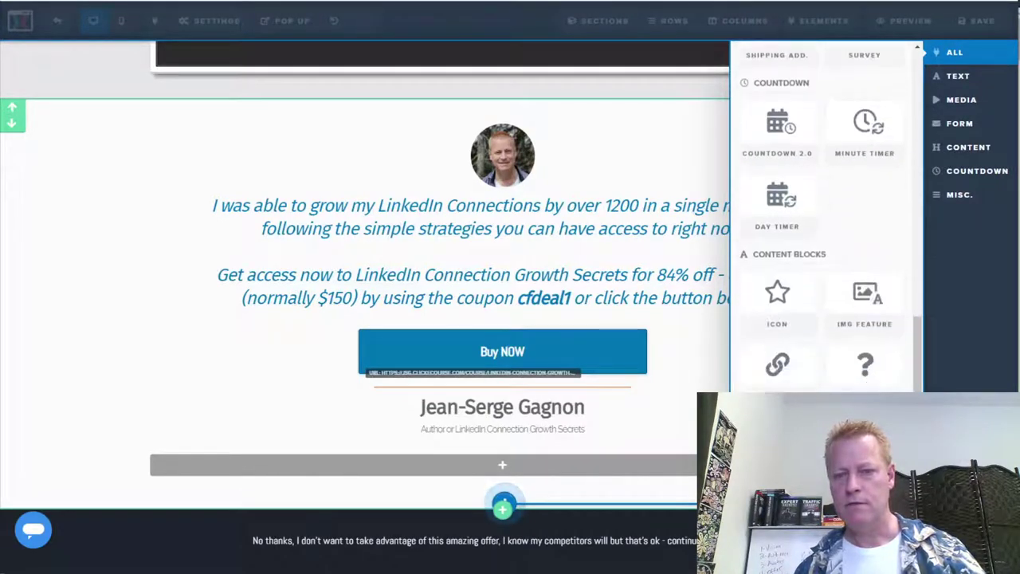
pyautogui.click(772, 366)
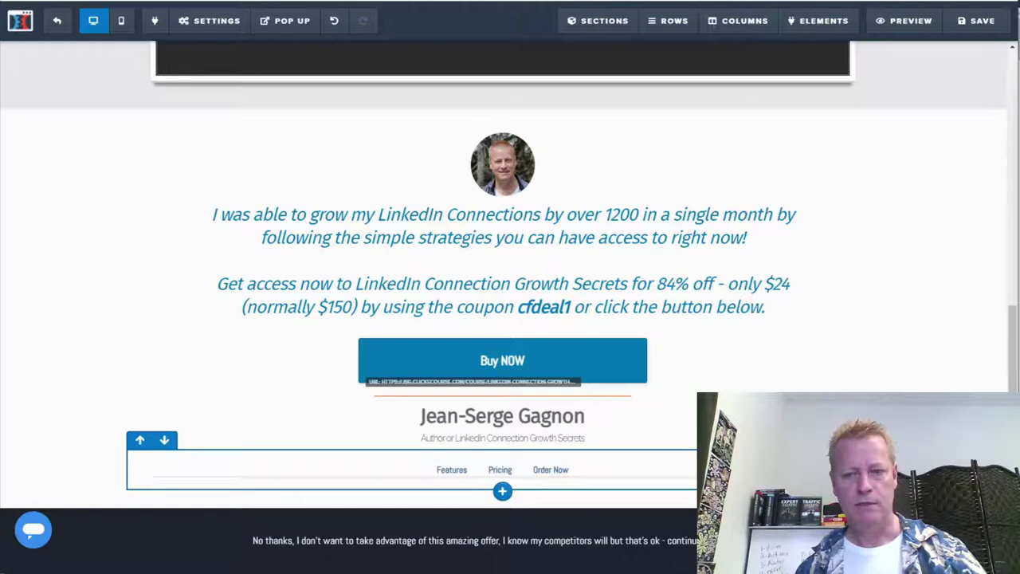
pyautogui.press('Delete')
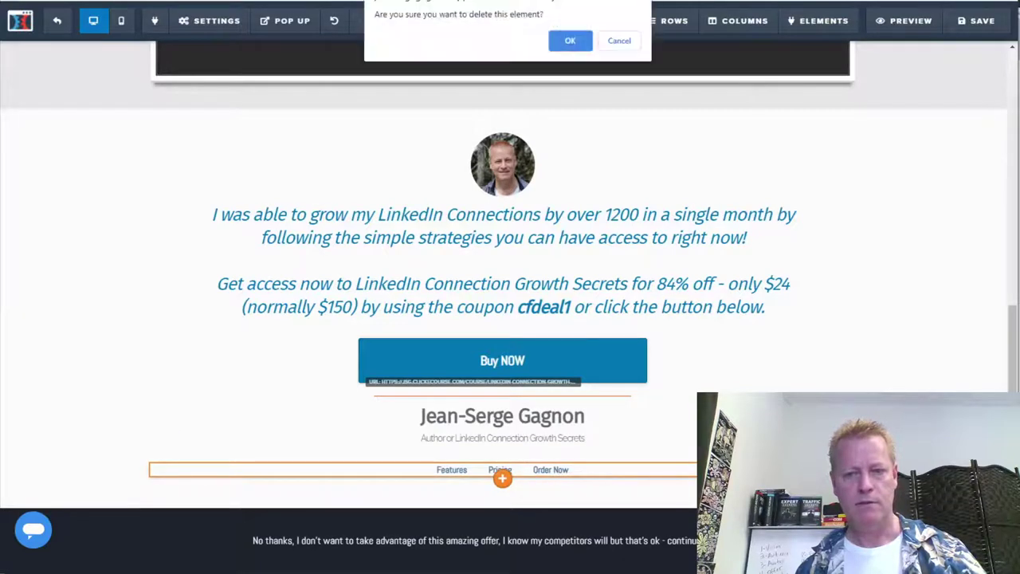
pyautogui.click(570, 40)
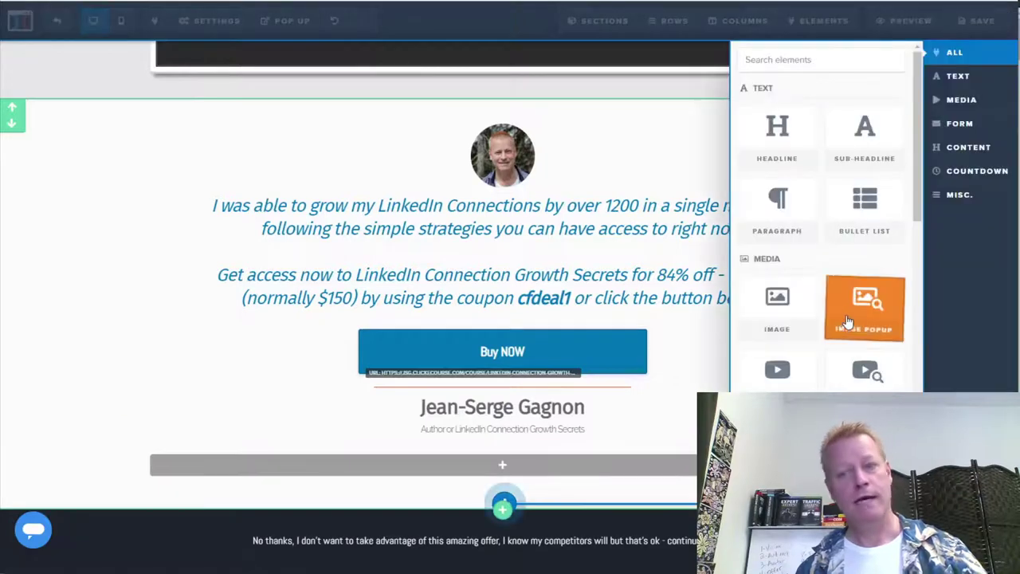
# Step: Find the Button element in the element library and add it to the empty row below the author line
pyautogui.scroll(-5, 913, 142)
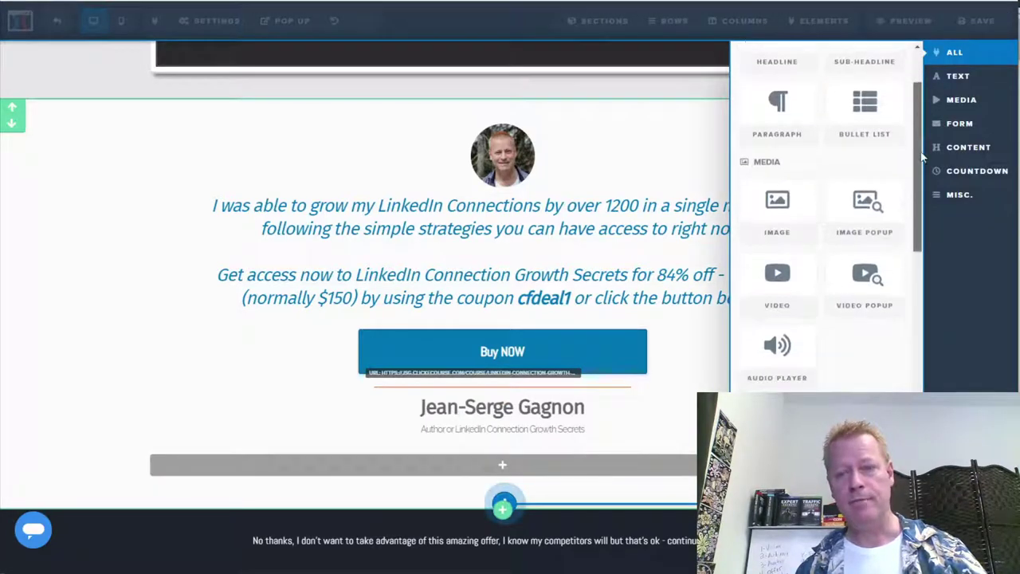
pyautogui.scroll(-3, 906, 236)
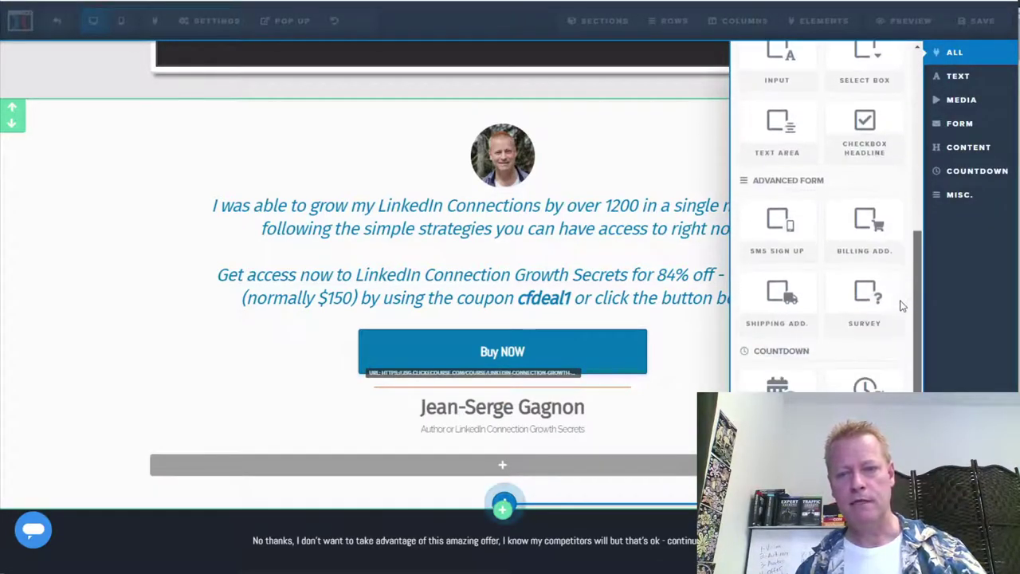
pyautogui.scroll(-1, 901, 306)
pyautogui.scroll(5, 899, 326)
pyautogui.scroll(-3, 880, 205)
pyautogui.scroll(4, 893, 261)
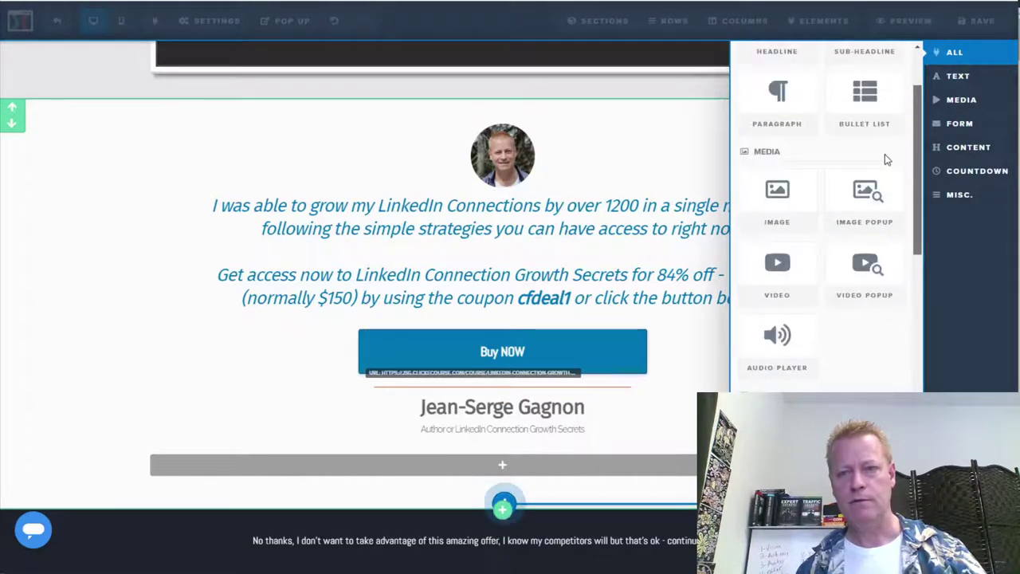
pyautogui.scroll(2, 888, 144)
pyautogui.scroll(-7, 898, 266)
pyautogui.scroll(-6, 909, 333)
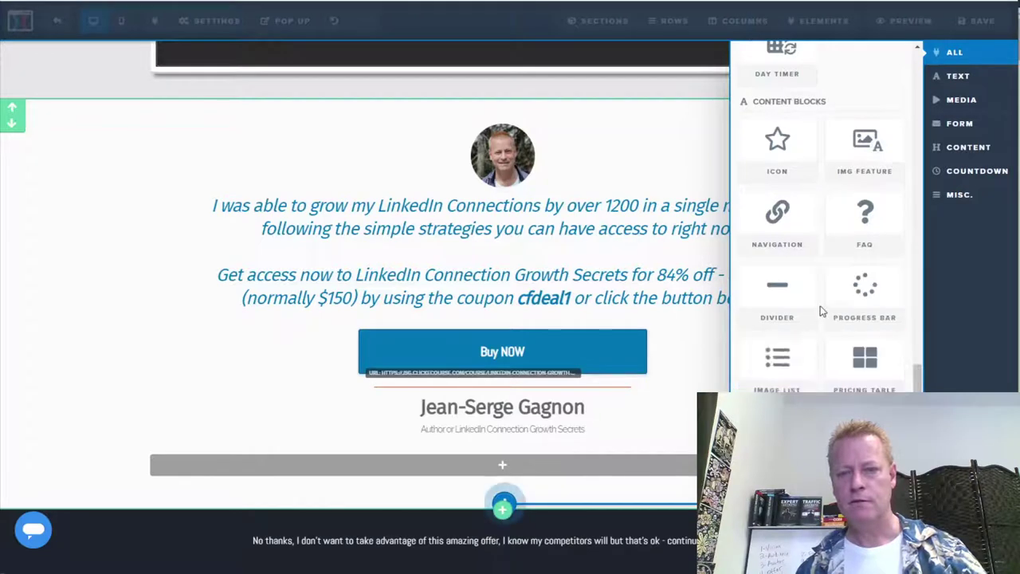
pyautogui.scroll(5, 821, 311)
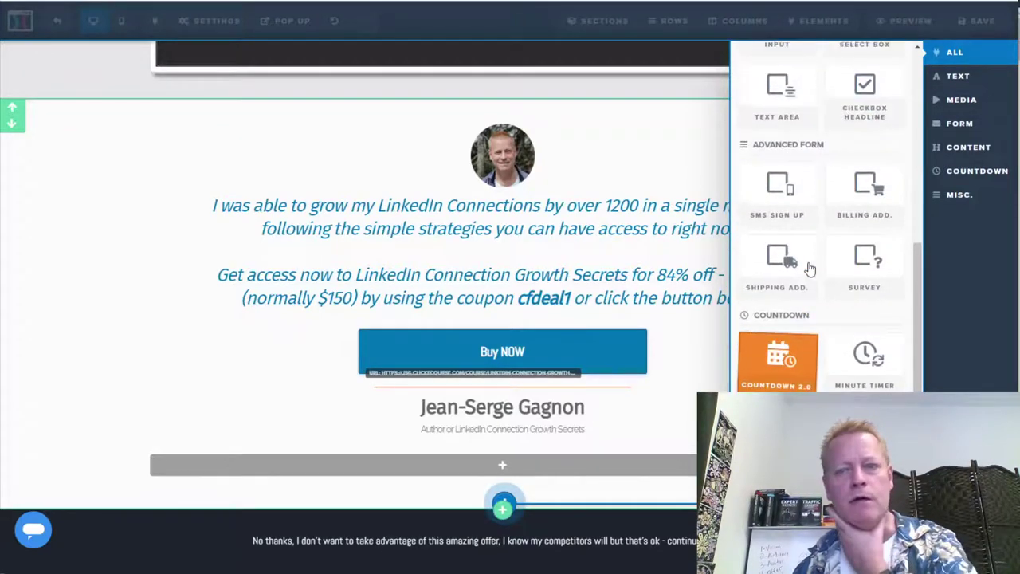
pyautogui.scroll(4, 809, 270)
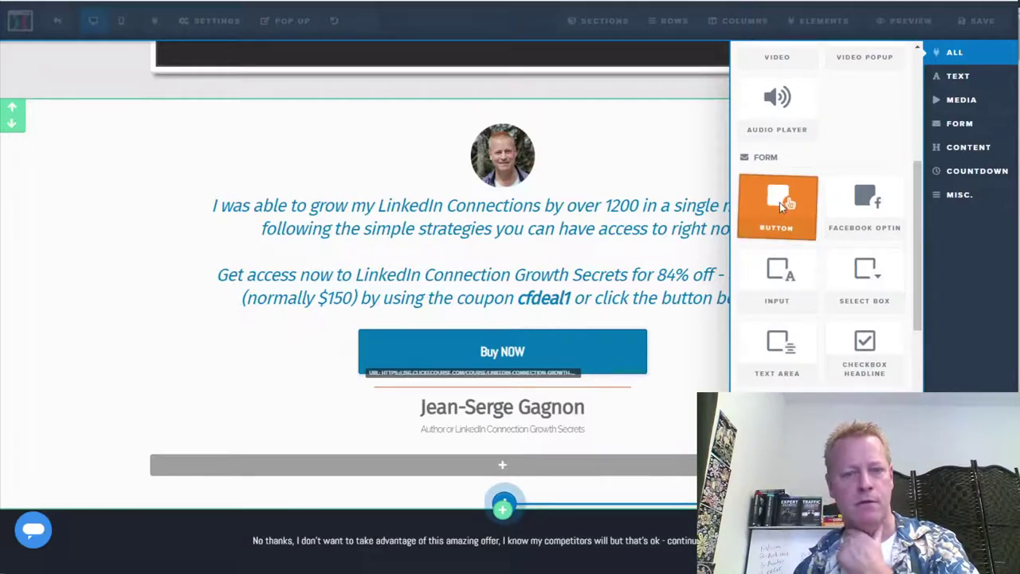
pyautogui.click(779, 203)
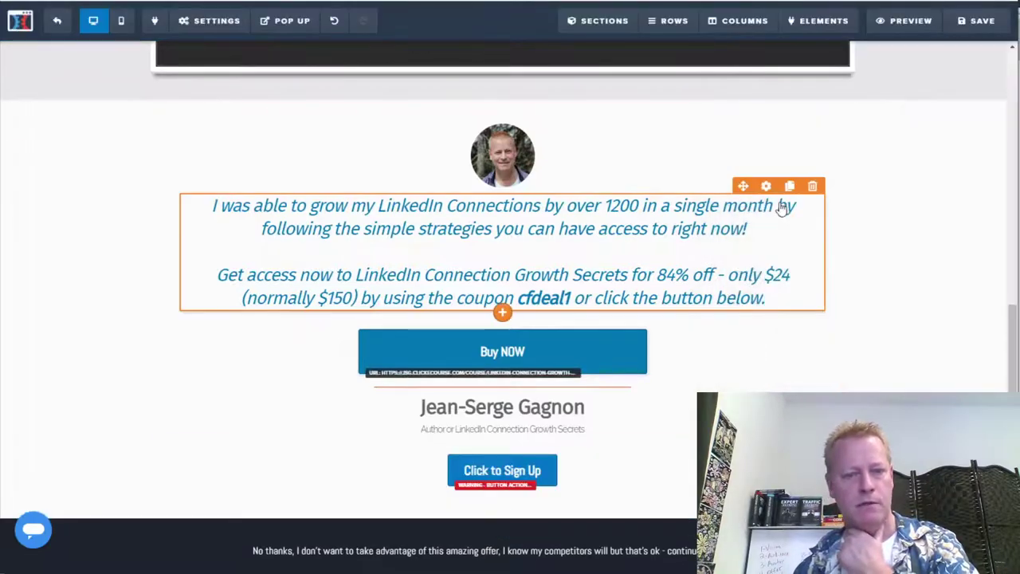
# Step: Change the new button's text to "No thanks - continue"
pyautogui.click(512, 475)
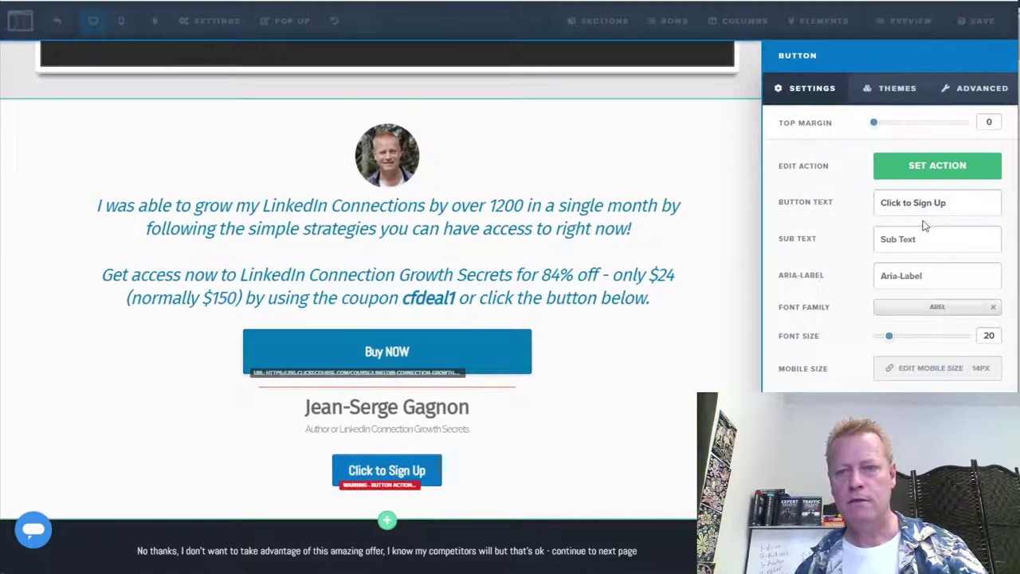
pyautogui.moveTo(943, 206); pyautogui.dragTo(840, 221)
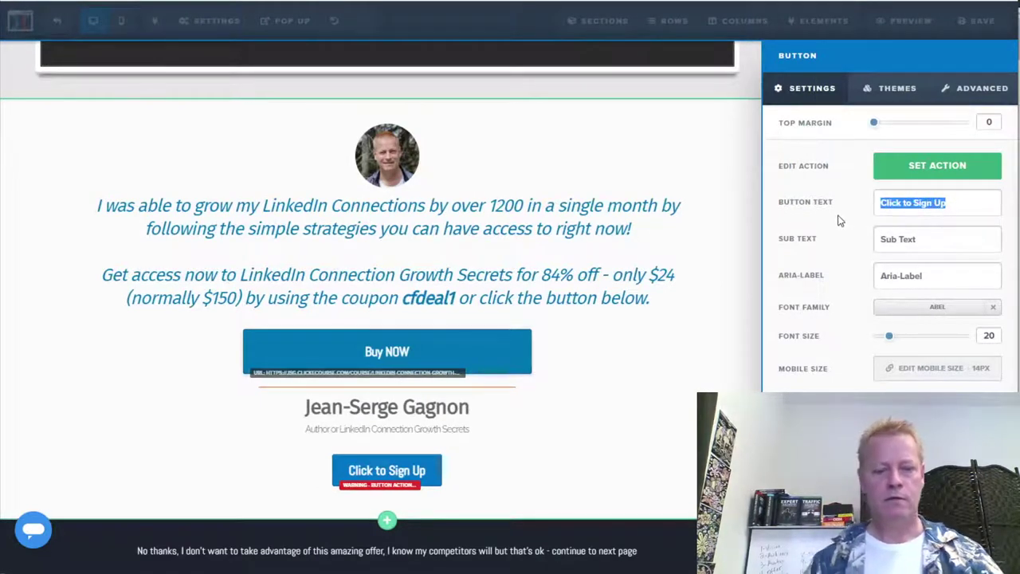
pyautogui.write('No thanks')
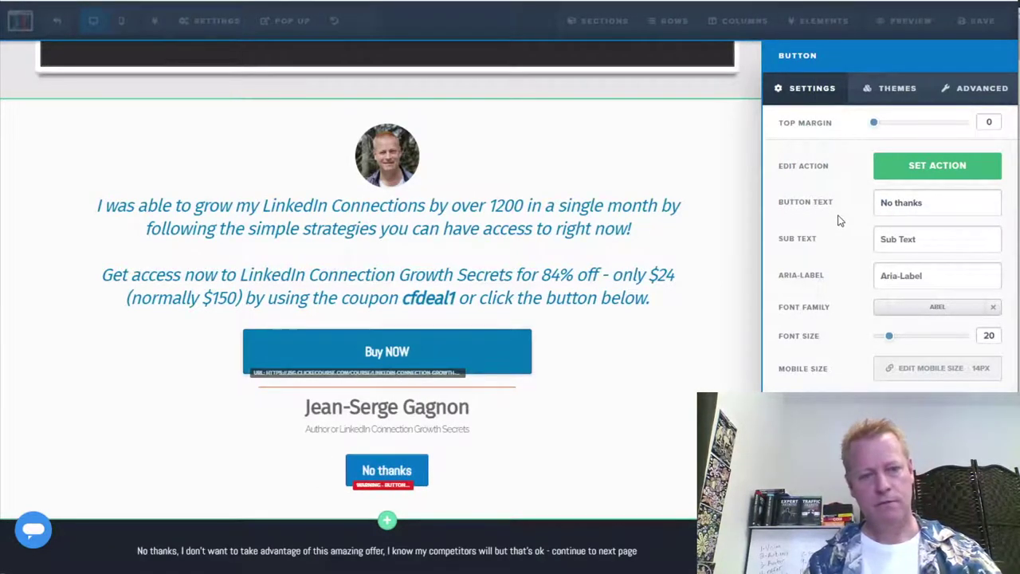
pyautogui.write(' - continue')
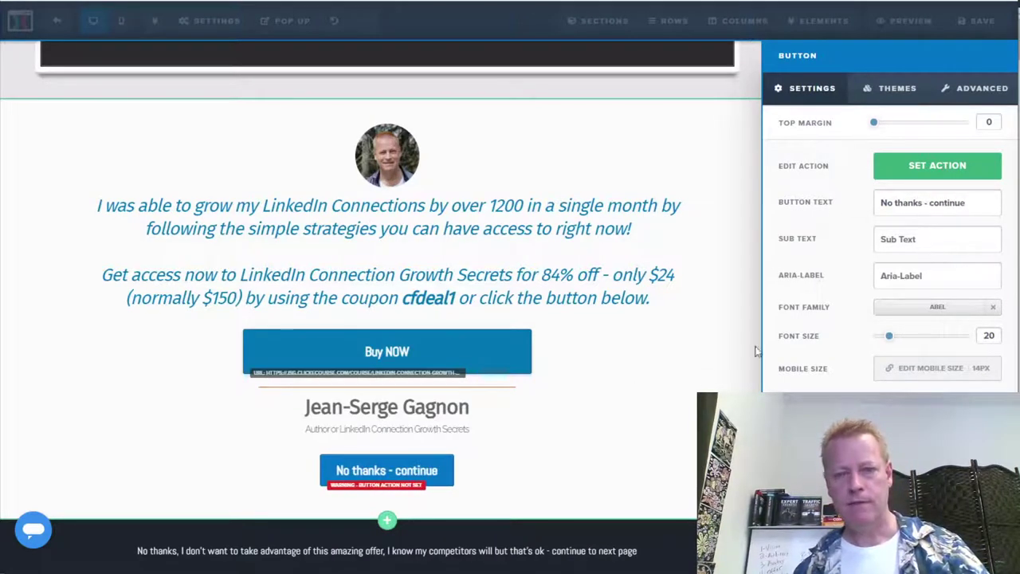
# Step: Set the "No thanks - continue" button's action to go to the next step in the funnel
pyautogui.click(931, 176)
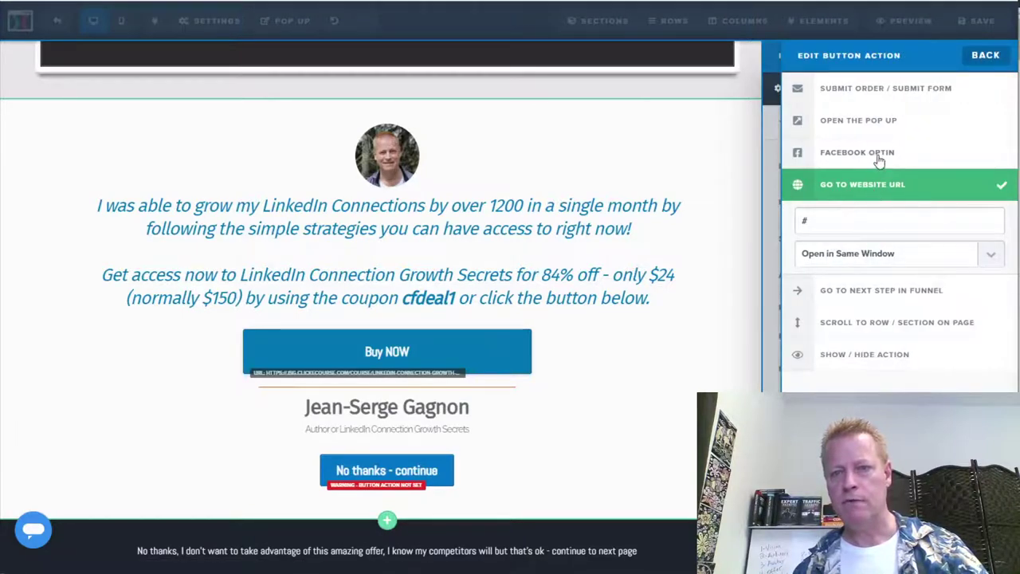
pyautogui.click(896, 293)
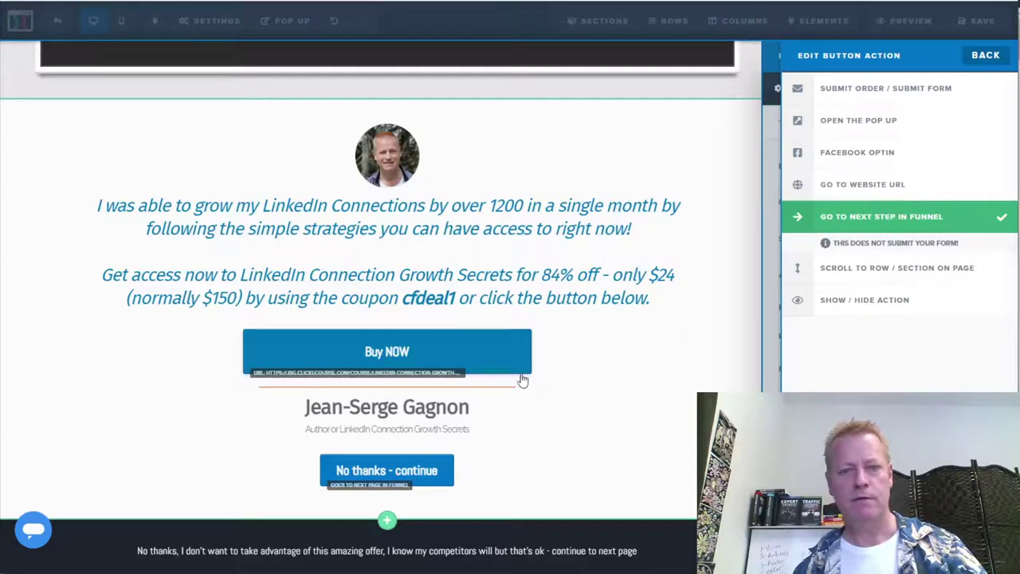
pyautogui.click(564, 428)
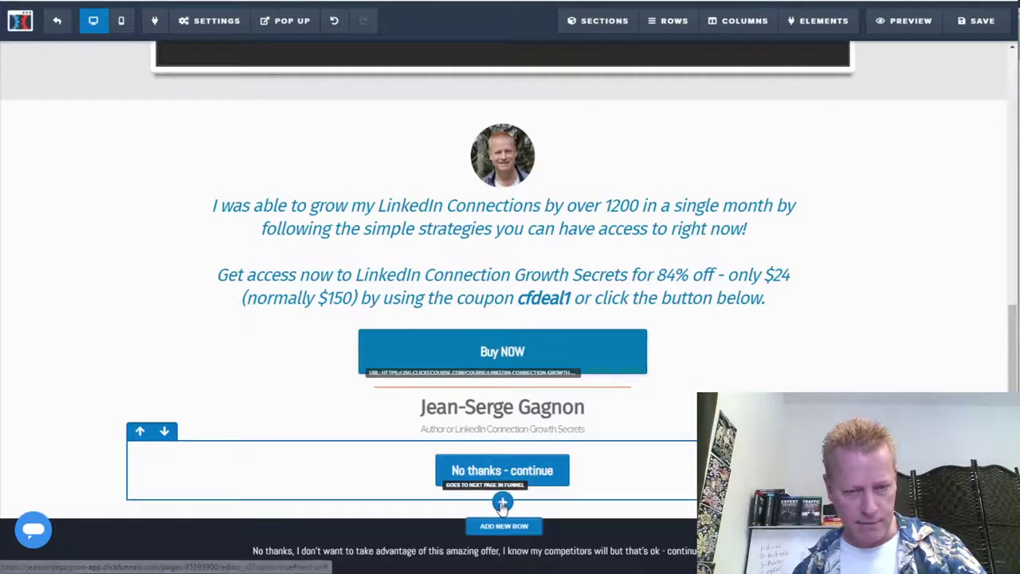
# Step: Insert another one-column row with a Paragraph element and move the placeholder paragraph directly above the "No thanks - continue" button
pyautogui.click(502, 503)
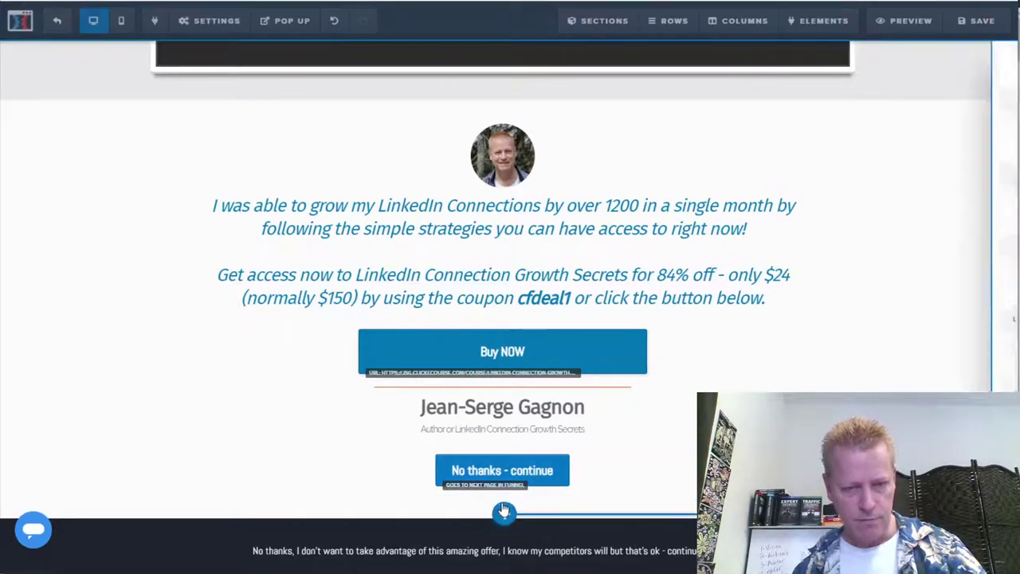
pyautogui.click(778, 102)
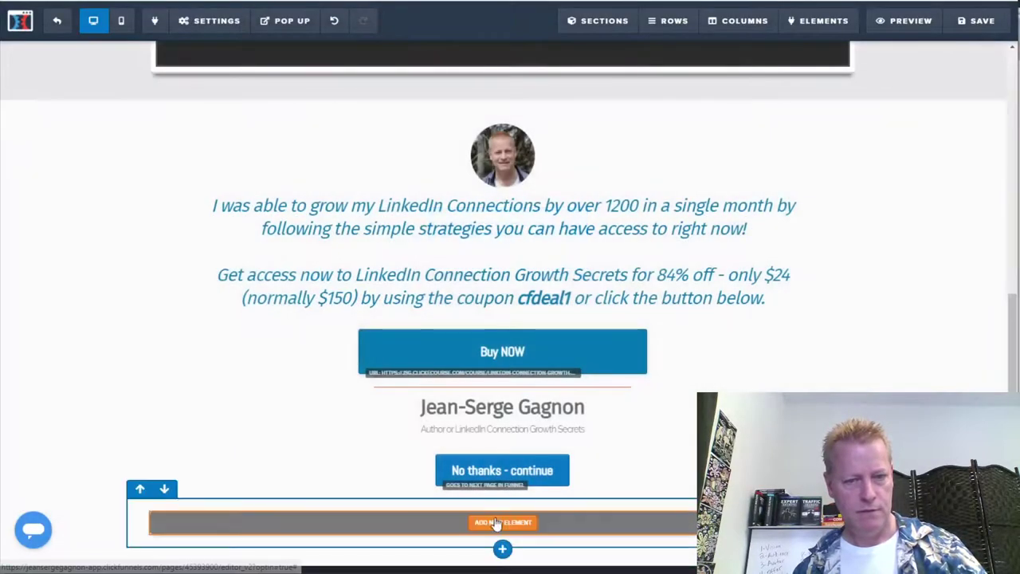
pyautogui.click(499, 523)
pyautogui.moveTo(777, 209); pyautogui.dragTo(558, 549)
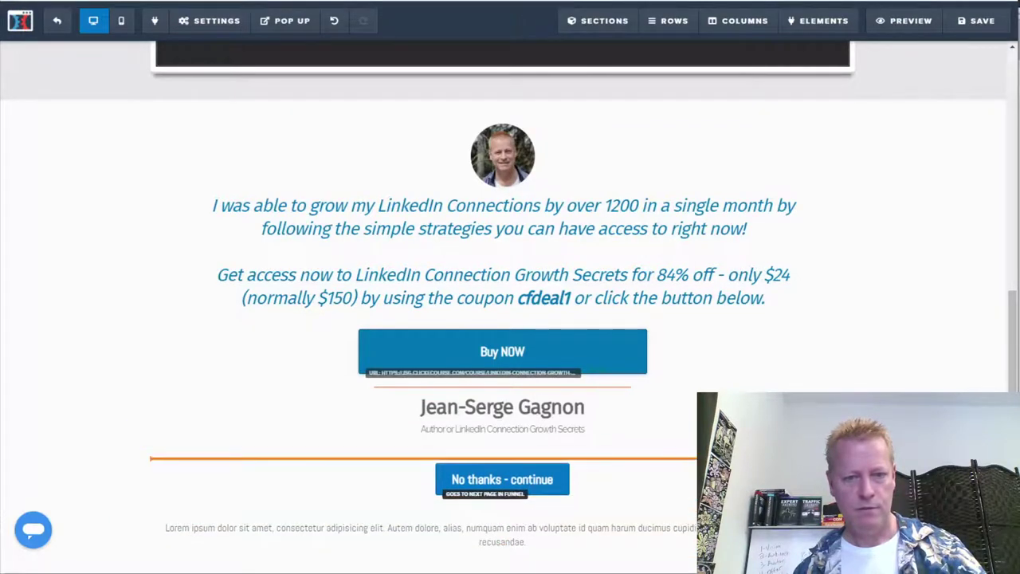
pyautogui.moveTo(502, 458); pyautogui.dragTo(502, 466)
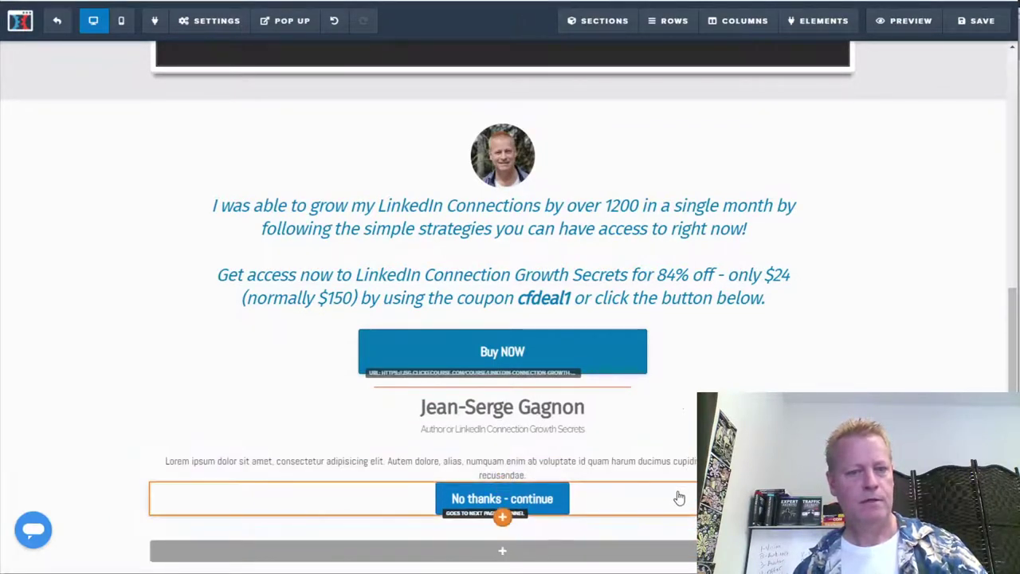
# Step: Change the Buy NOW button's background colour to a golden orange
pyautogui.scroll(-1, 638, 490)
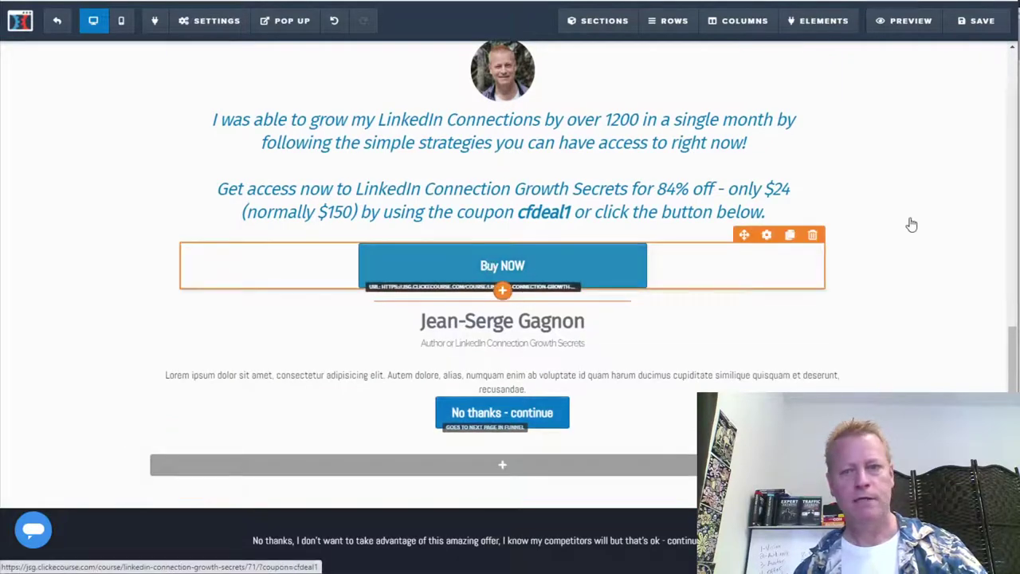
pyautogui.click(766, 235)
pyautogui.click(683, 267)
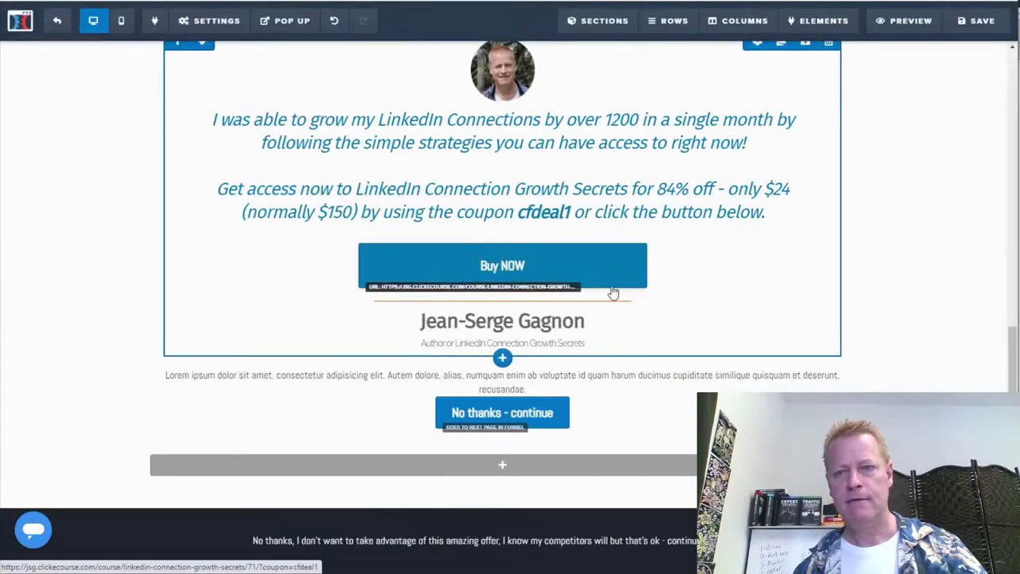
pyautogui.moveTo(659, 276)
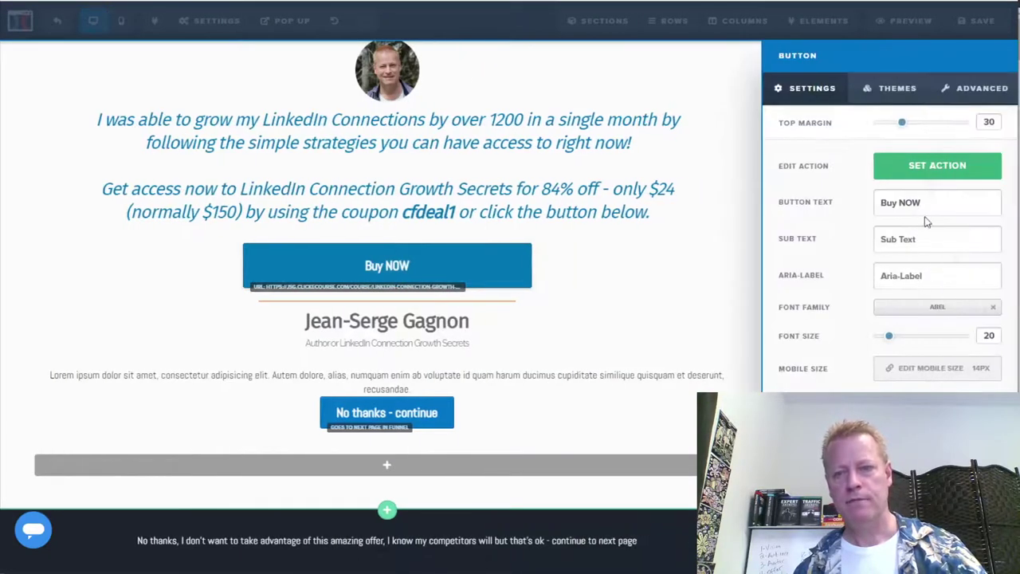
pyautogui.click(938, 403)
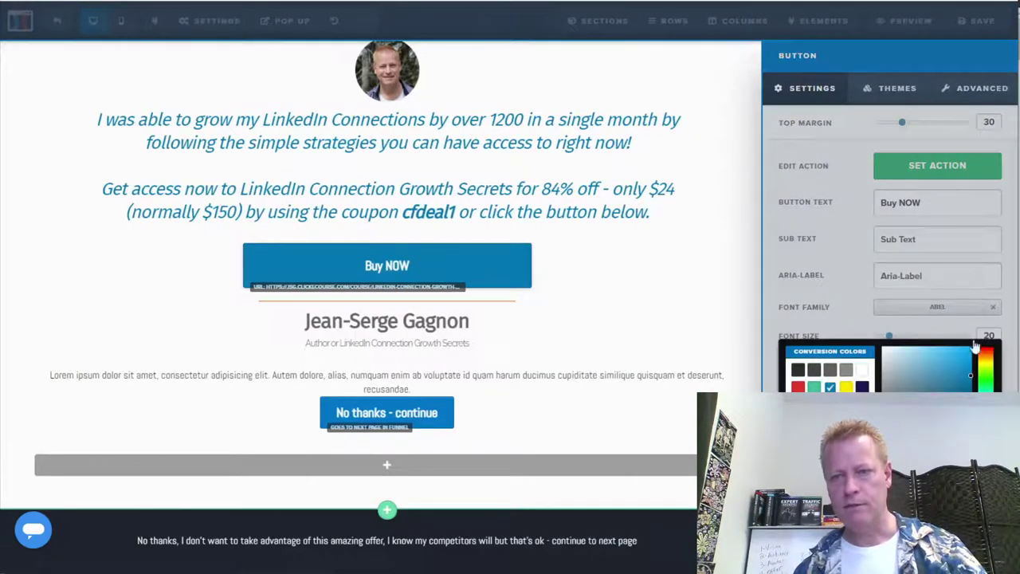
pyautogui.click(988, 366)
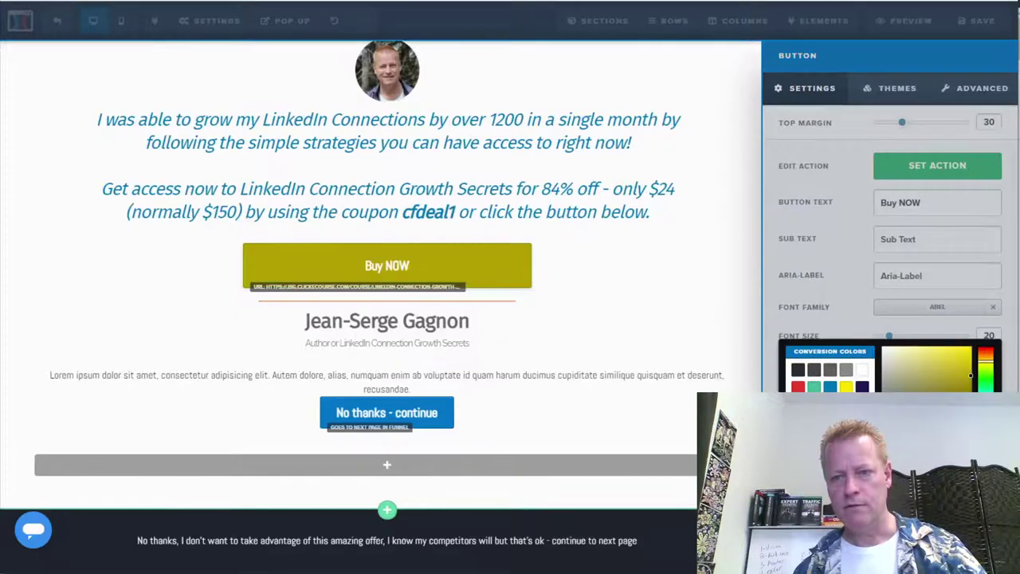
pyautogui.click(962, 348)
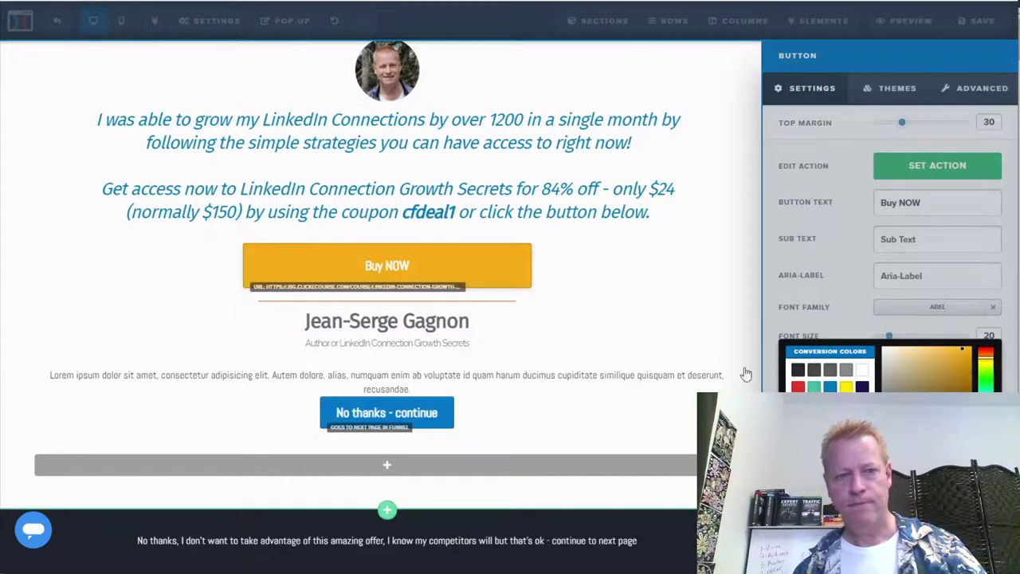
pyautogui.click(534, 313)
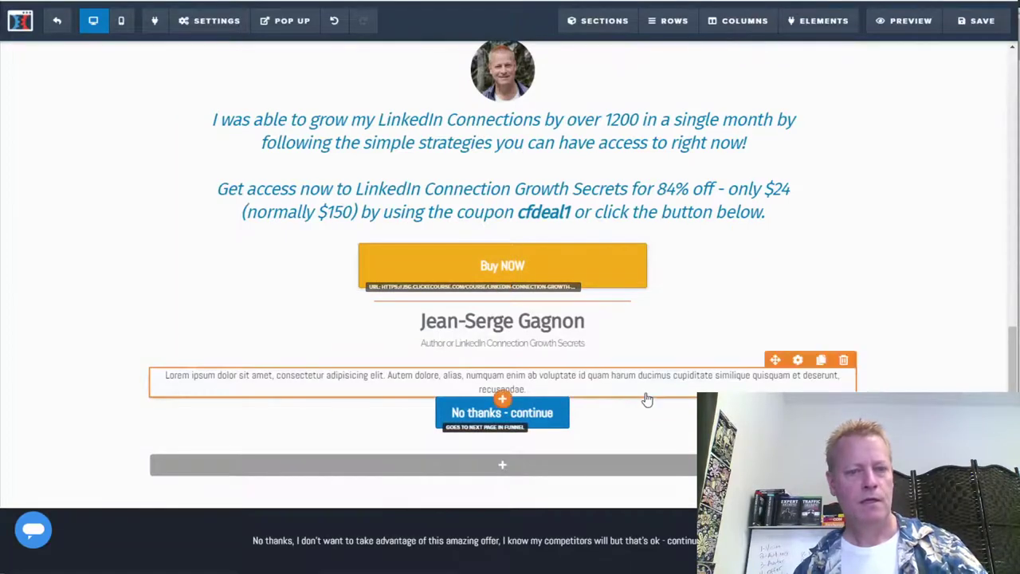
# Step: Replace the placeholder paragraph above the "No thanks - continue" button with a copy of the footer's full "No thanks" sentence
pyautogui.click(512, 390)
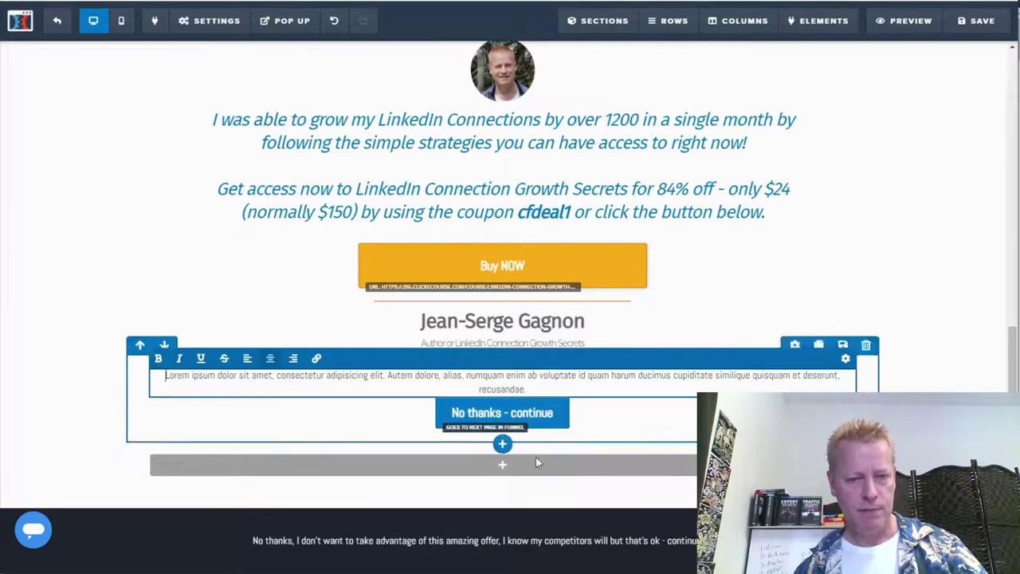
pyautogui.click(483, 546)
pyautogui.click(336, 548)
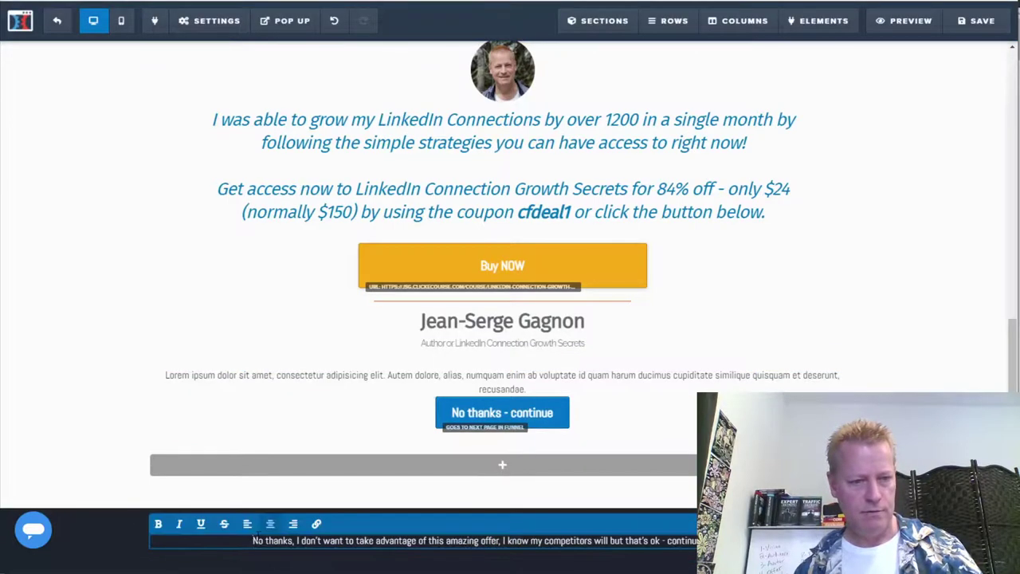
pyautogui.hotkey('ctrl', 'a')
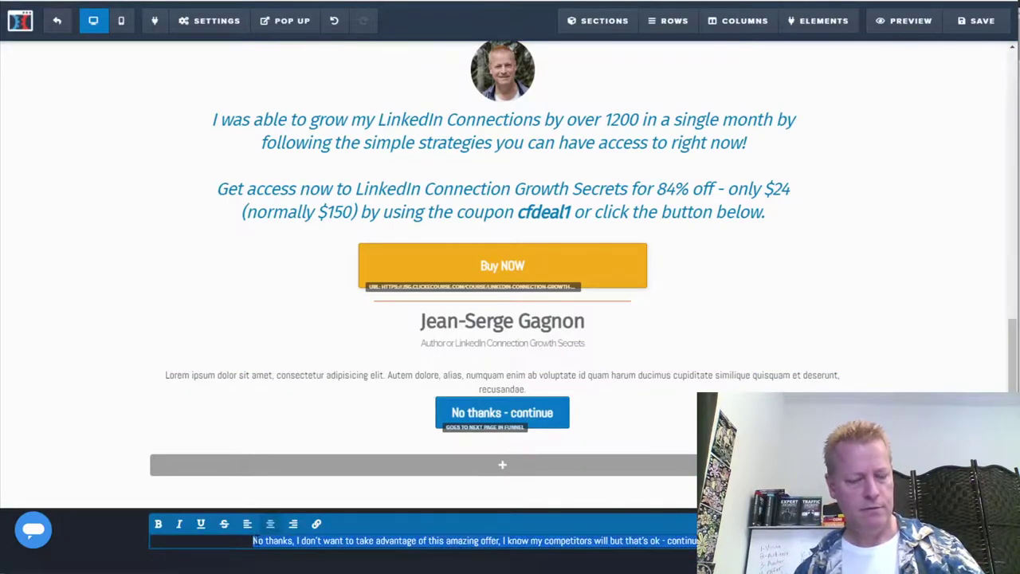
pyautogui.click(392, 381)
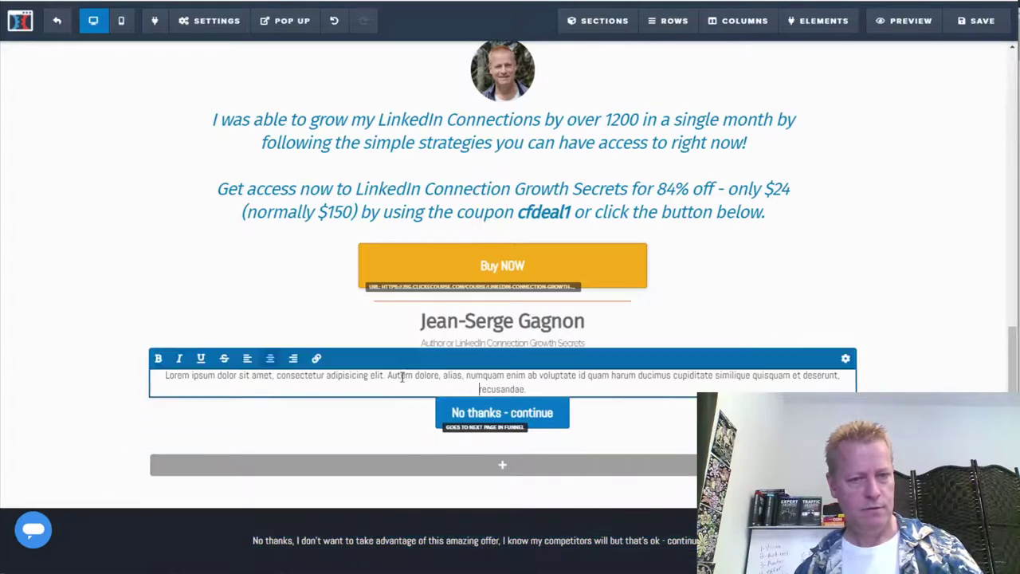
pyautogui.hotkey('ctrl', 'a')
pyautogui.write("No thanks, I don't want to take advantage of this amazing offer, I know my competitors will but that's ok - continue to next page")
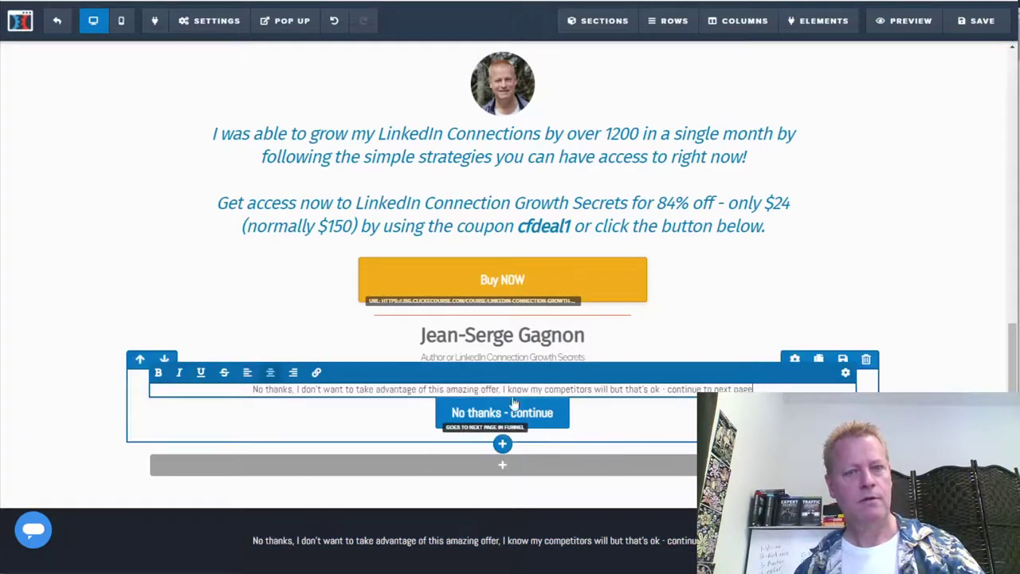
pyautogui.press('Escape')
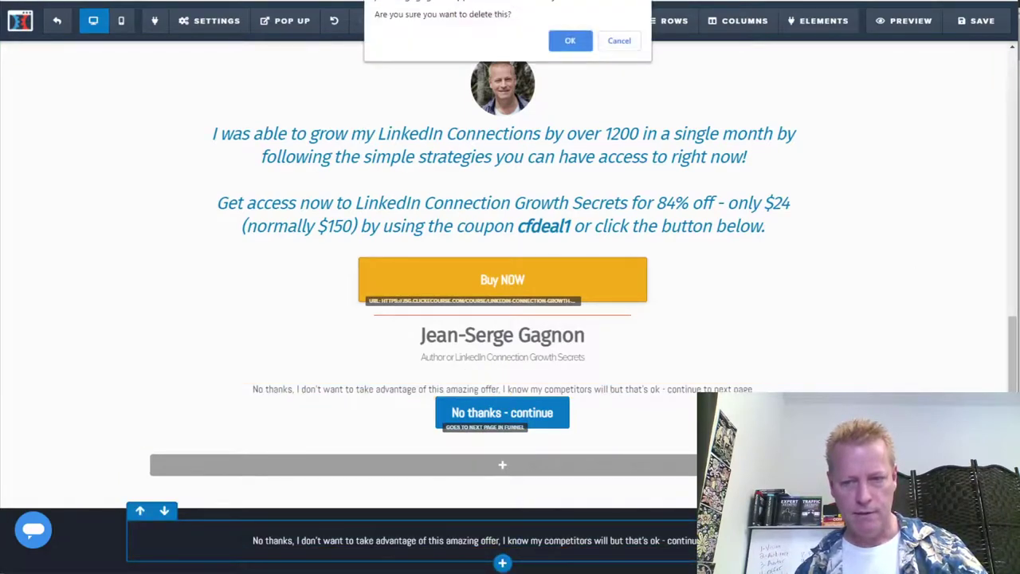
# Step: Delete the footer's duplicate "No thanks" sentence and the leftover empty rows, and save the page
pyautogui.click(580, 44)
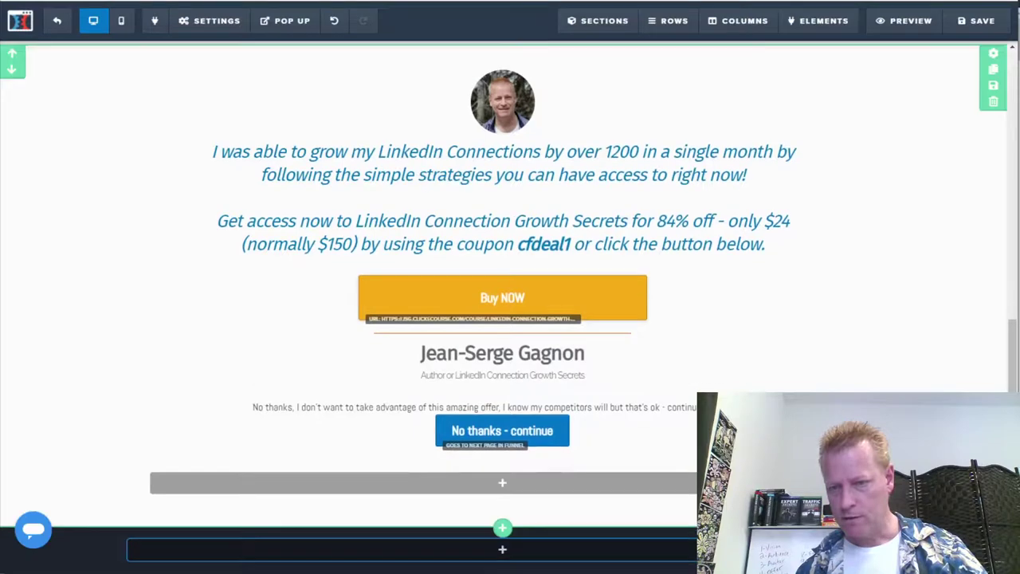
pyautogui.scroll(-1, 503, 319)
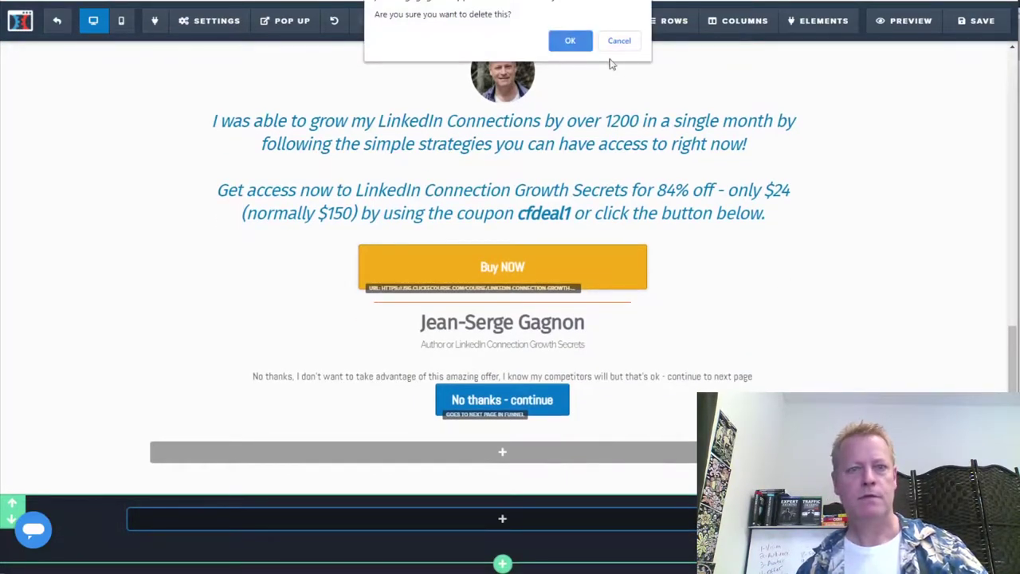
pyautogui.click(570, 41)
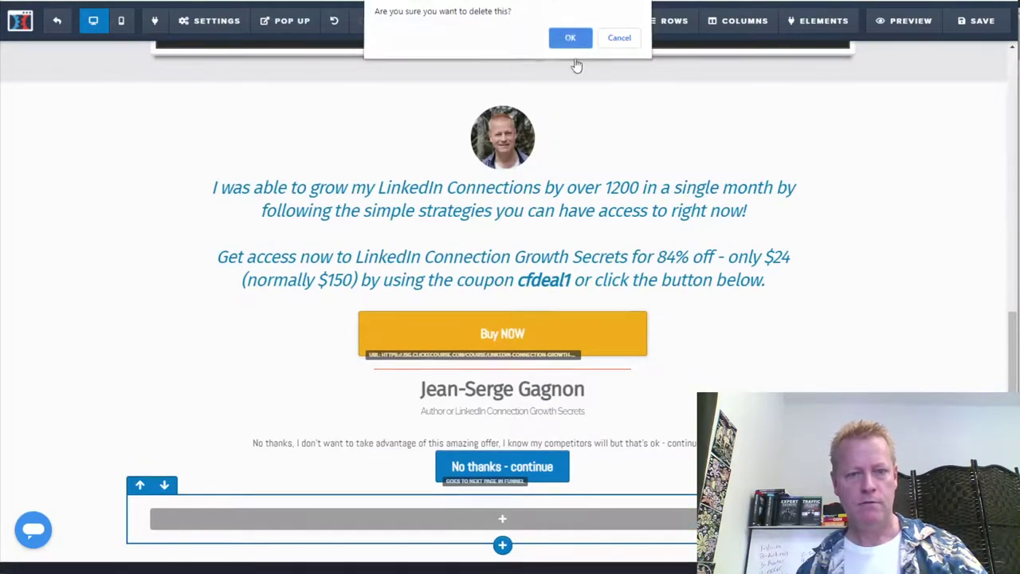
pyautogui.click(569, 40)
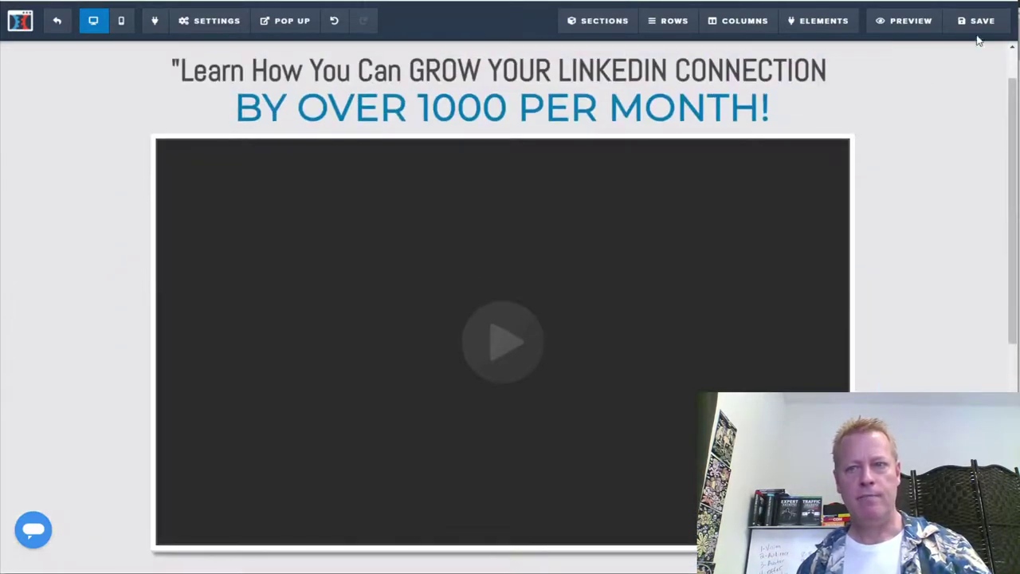
pyautogui.click(979, 32)
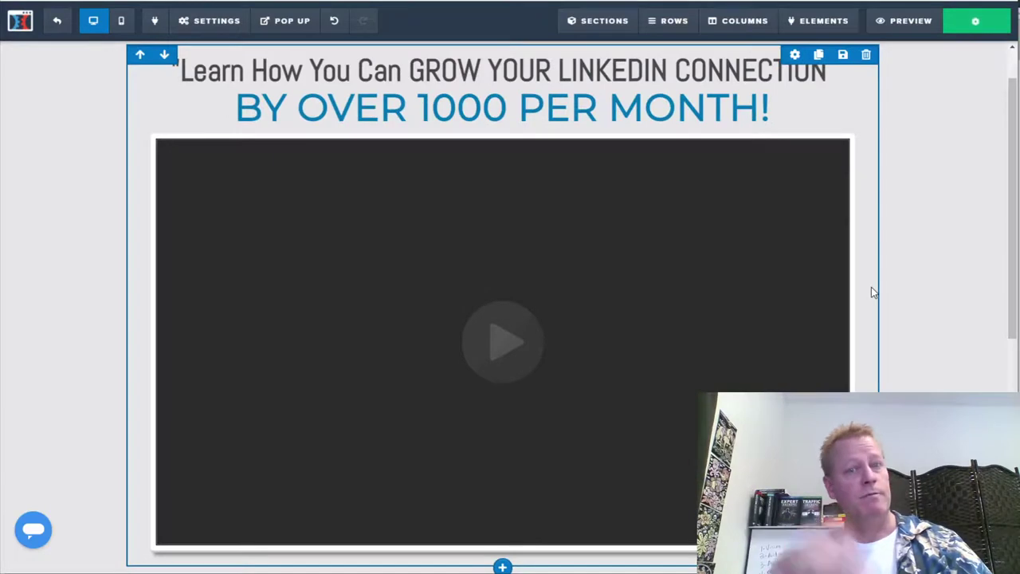
# Step: Open the settings of the video below the headline and select its YouTube URL
pyautogui.click(494, 345)
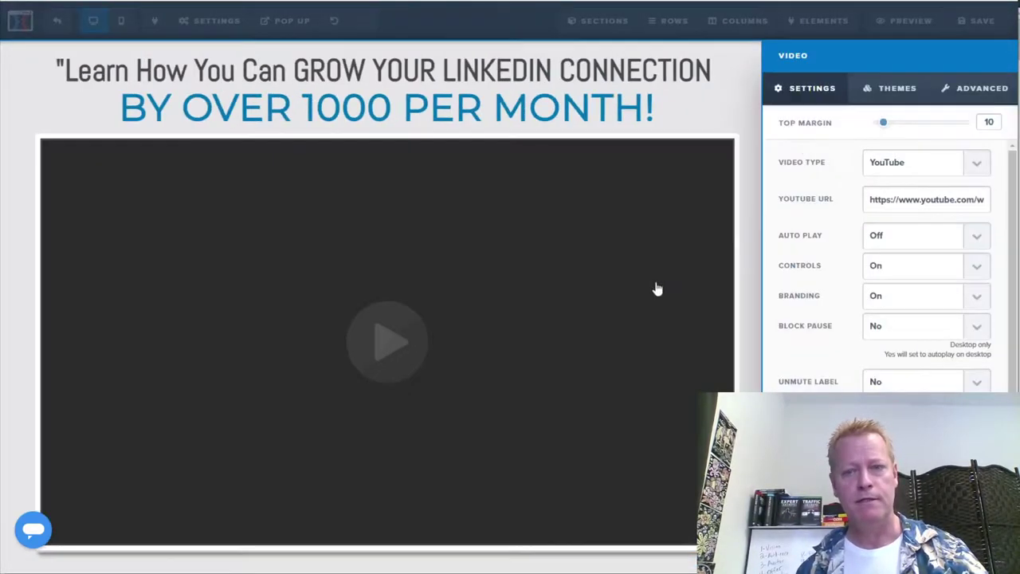
pyautogui.tripleClick(882, 200)
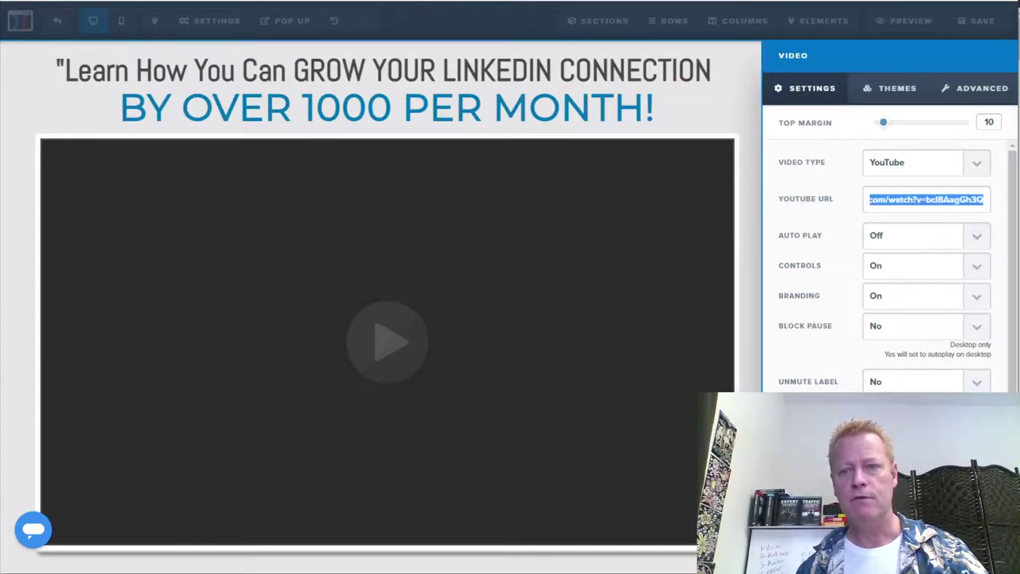